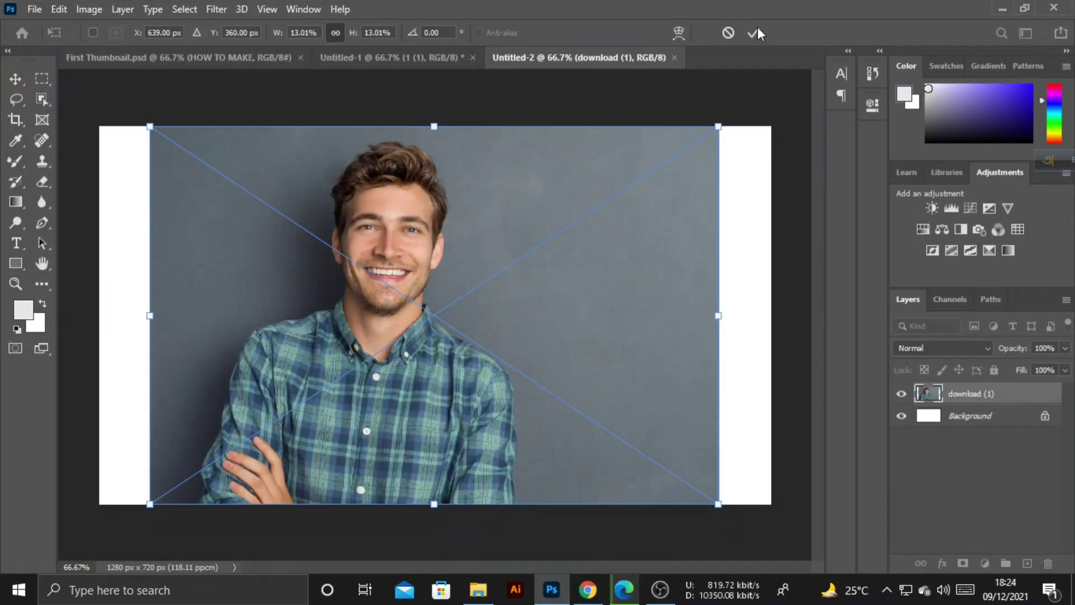
Step: Confirm the placed portrait photo, select the man as its subject and mask out the grey backdrop
left_click(758, 29)
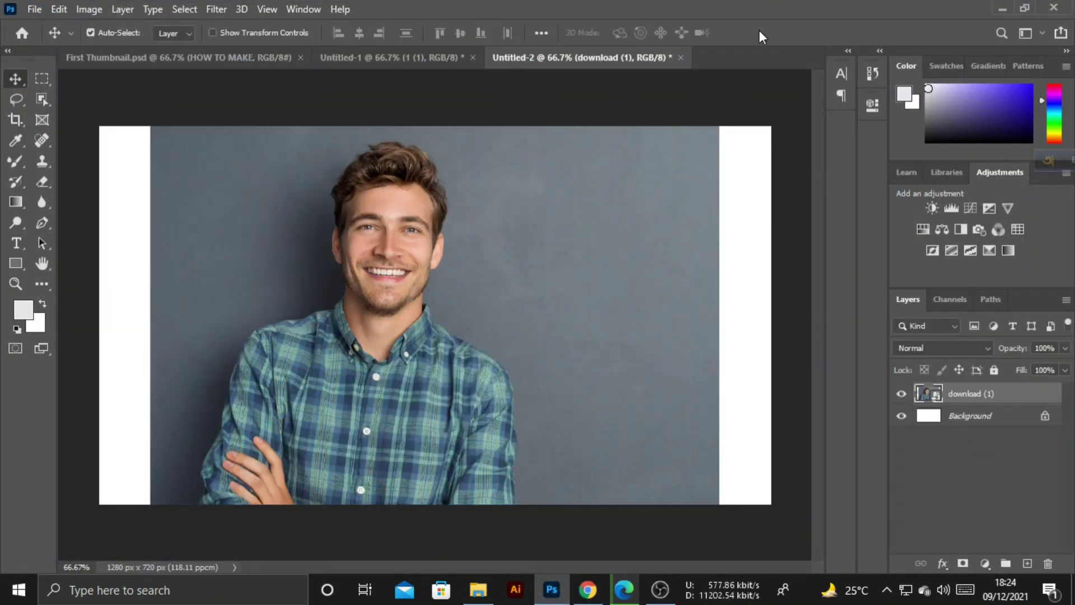
left_click(186, 9)
left_click(227, 193)
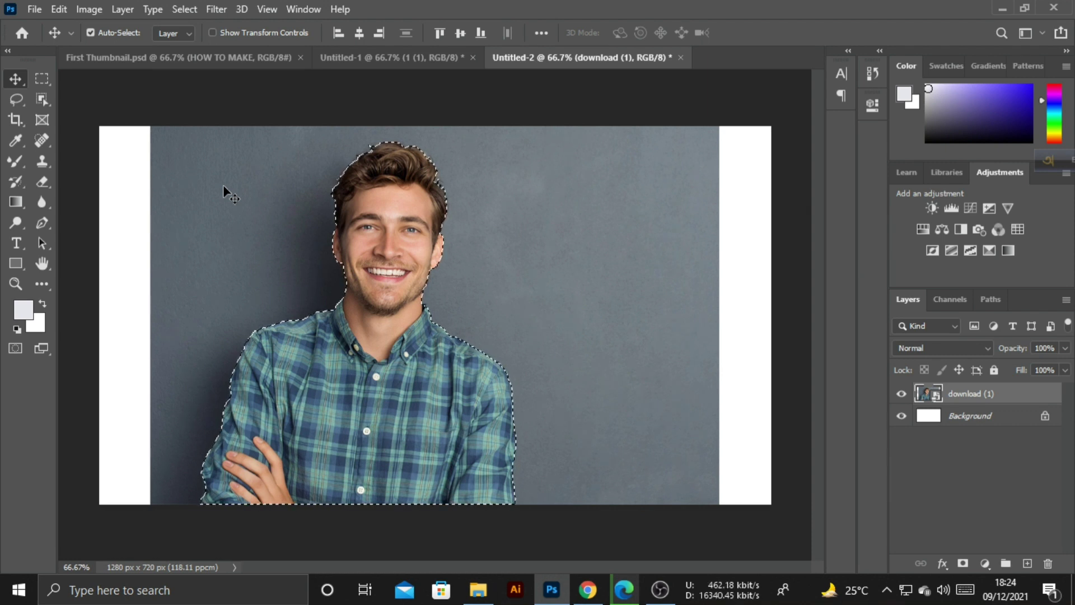
left_click(963, 562)
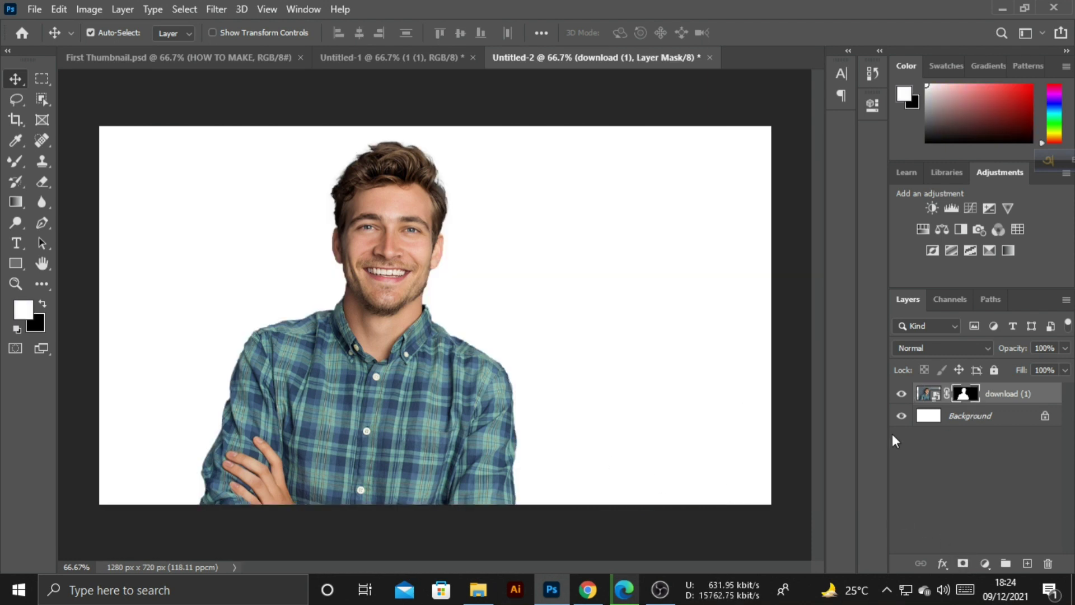
Step: Hide the white Background layer and move the cut-out man toward the left side of the canvas
left_click(901, 417)
left_click_drag(428, 414, 351, 411)
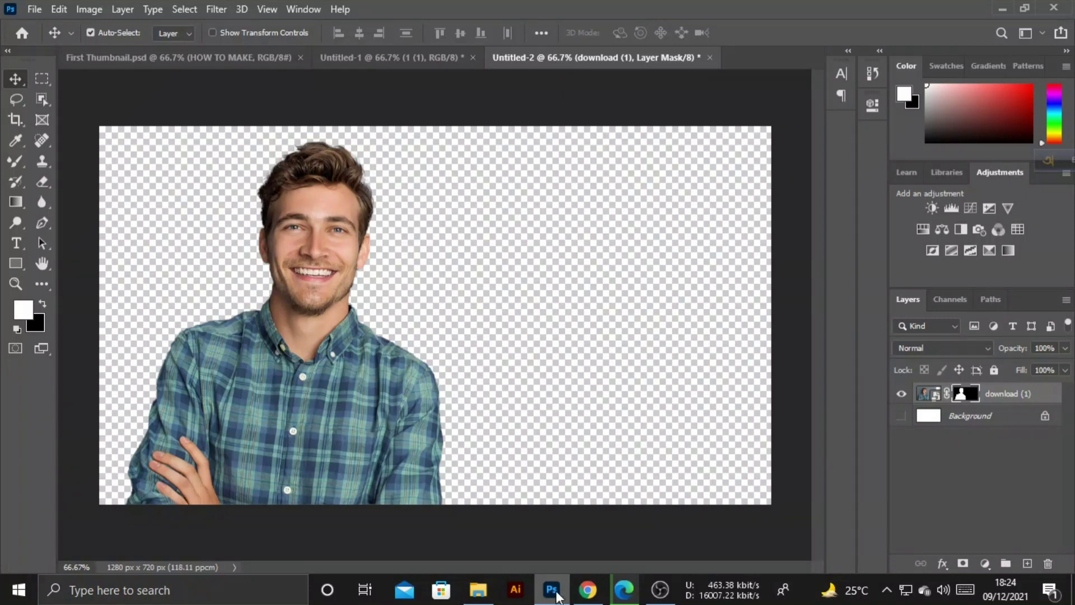
Step: Place the dark office image, scaled to 27.62% to cover the whole canvas, and order its layer beneath the cut-out man
left_click(485, 597)
left_click_drag(265, 116, 512, 386)
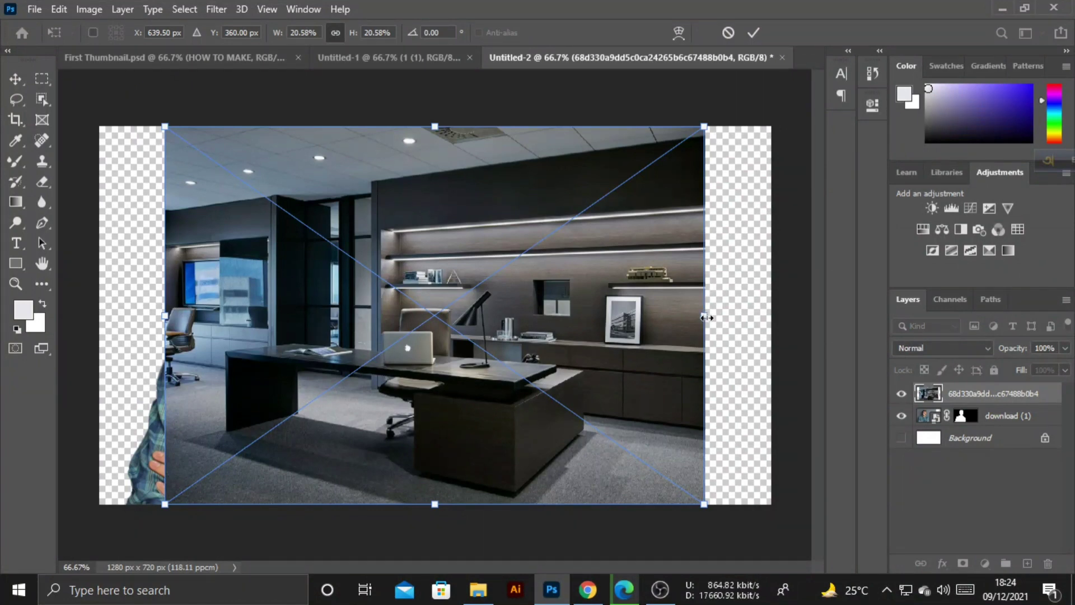
left_click_drag(705, 317, 792, 314)
left_click_drag(707, 353, 622, 353)
left_click_drag(707, 315, 802, 341)
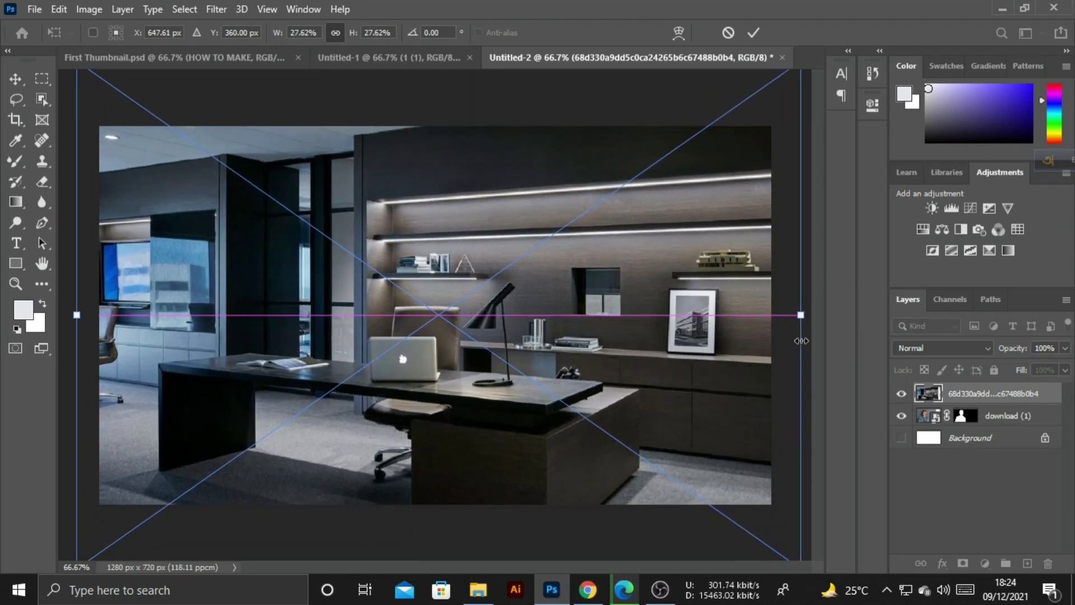
left_click_drag(659, 333, 659, 339)
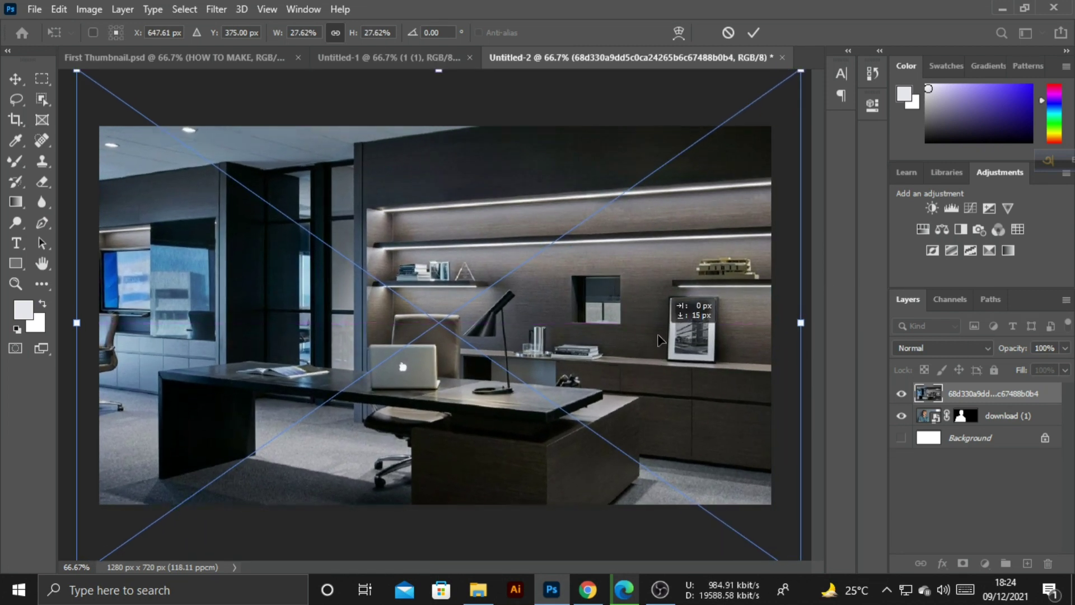
left_click(754, 32)
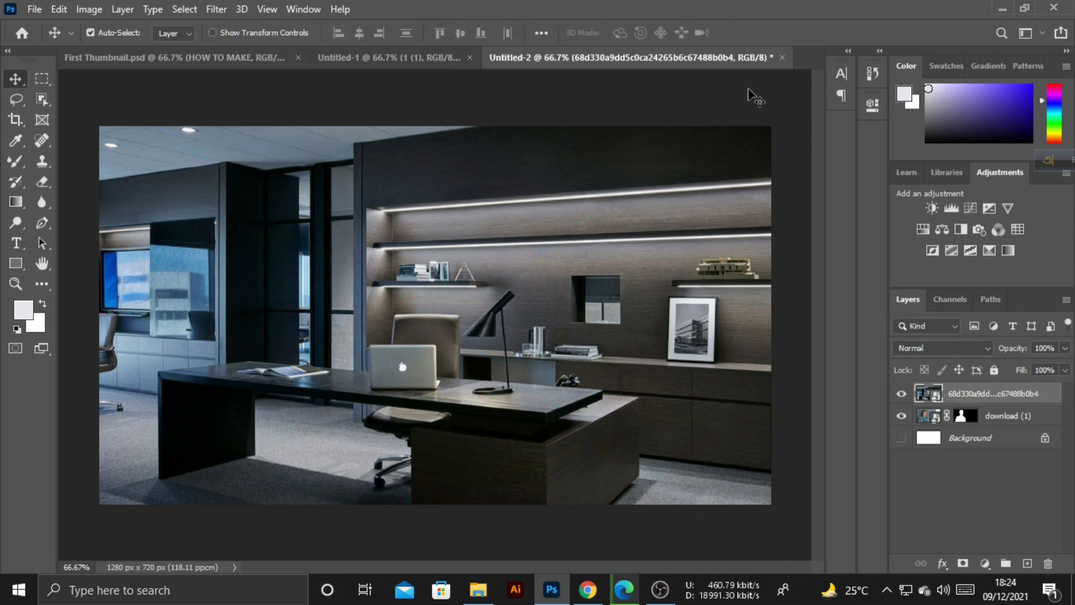
left_click_drag(993, 395, 997, 419)
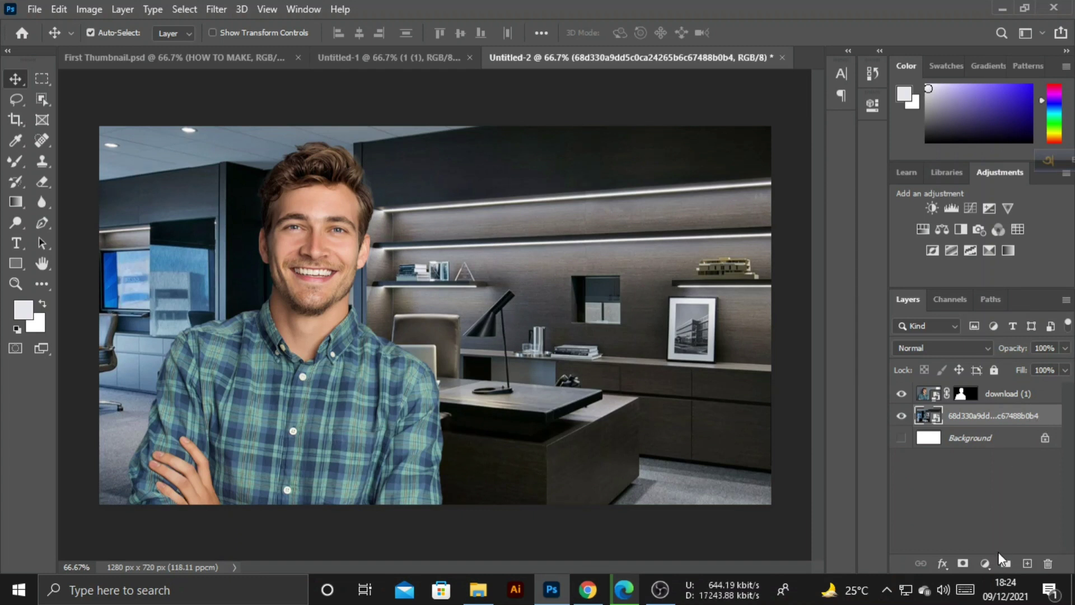
Step: Darken the office background with an Exposure adjustment layer directly above it, setting the exposure to -4.67
left_click(987, 564)
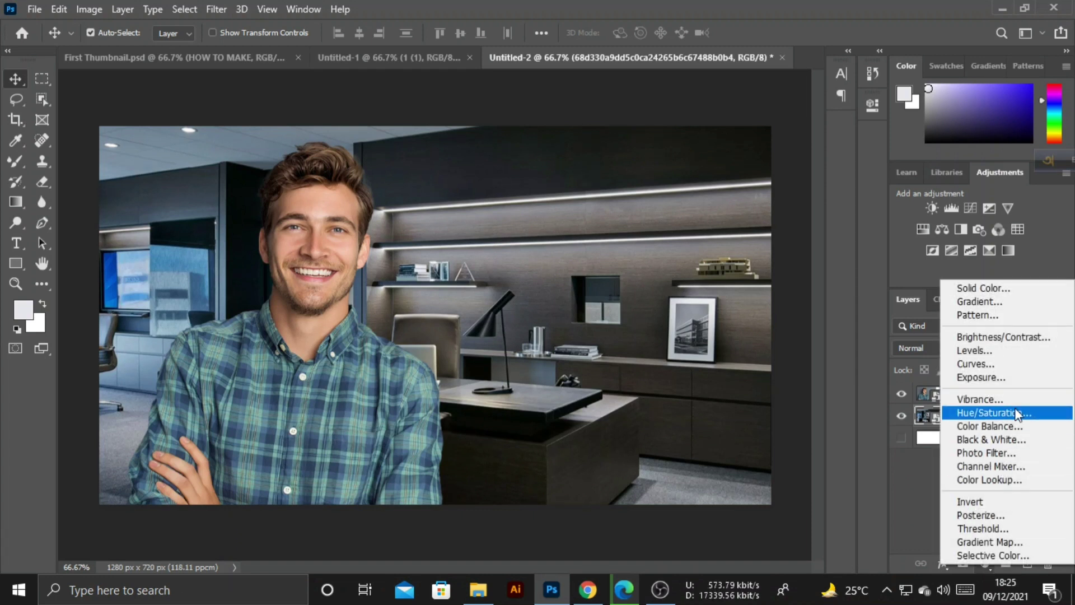
left_click(1016, 380)
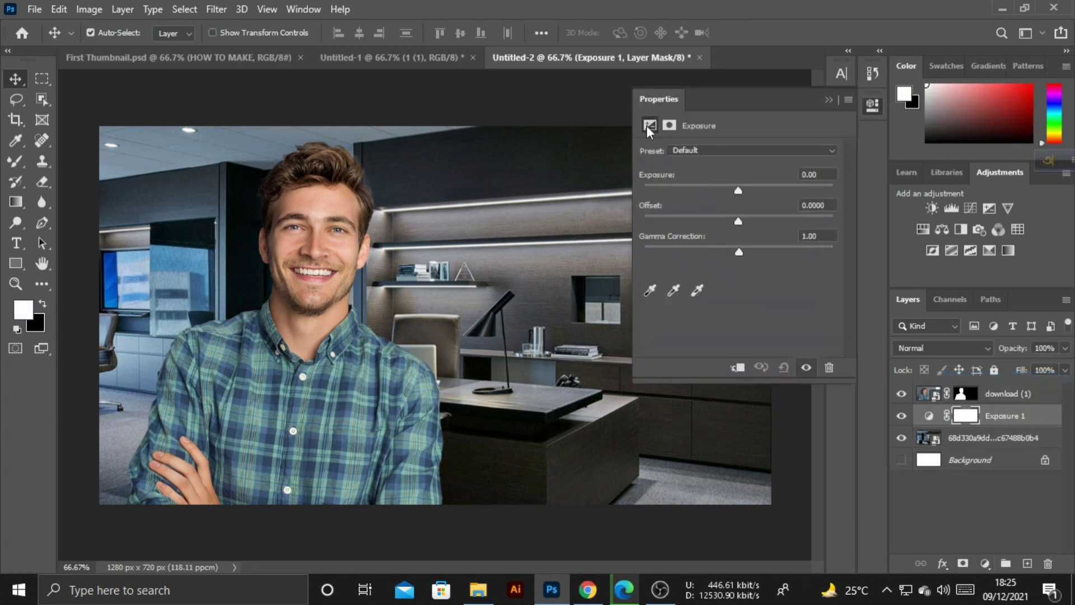
left_click_drag(704, 184, 684, 192)
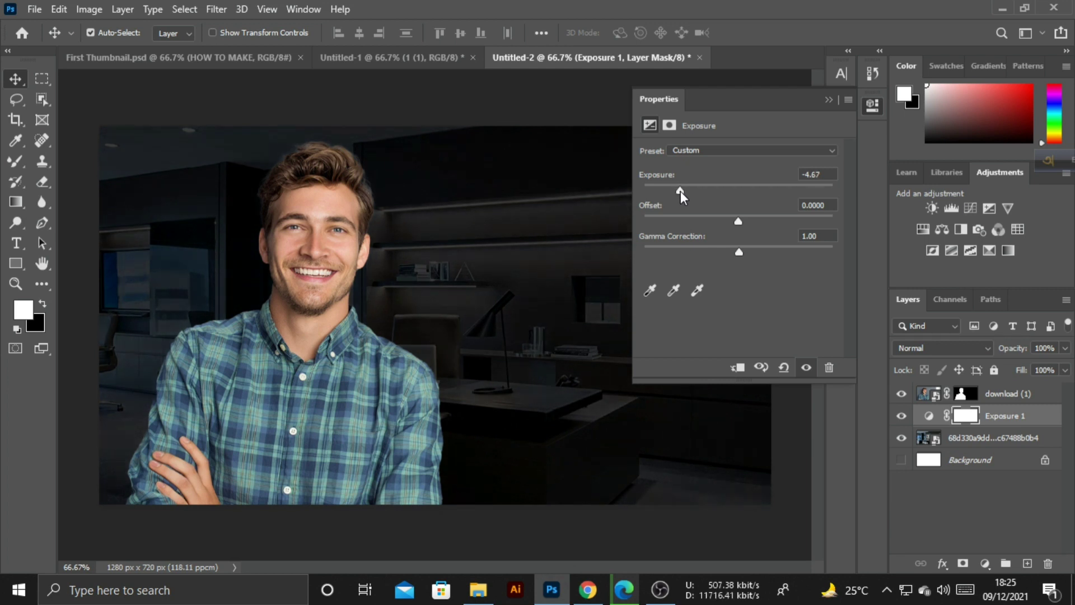
left_click(828, 100)
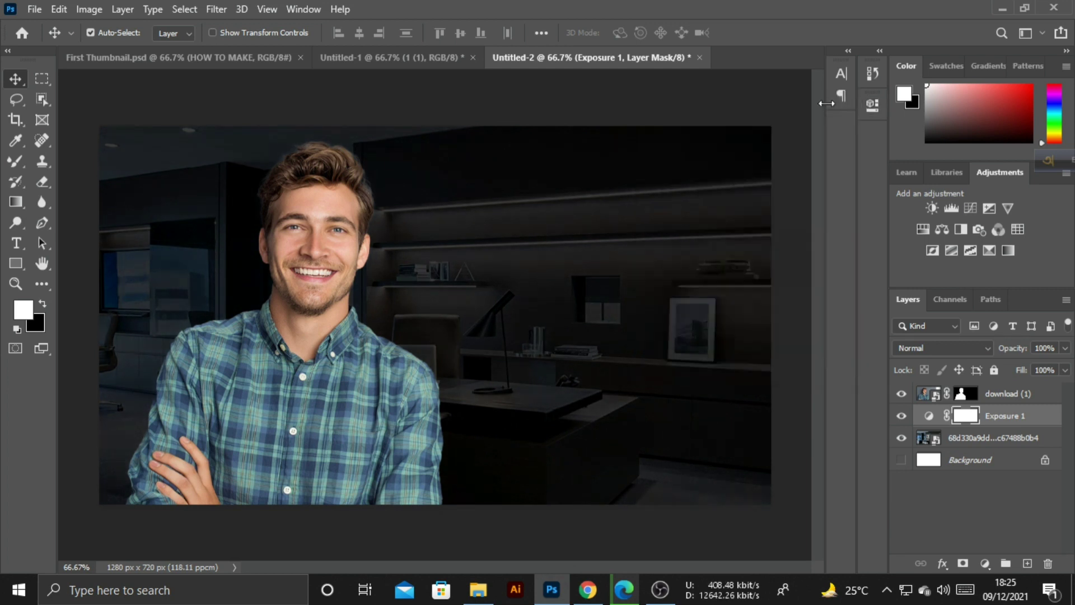
left_click(908, 509)
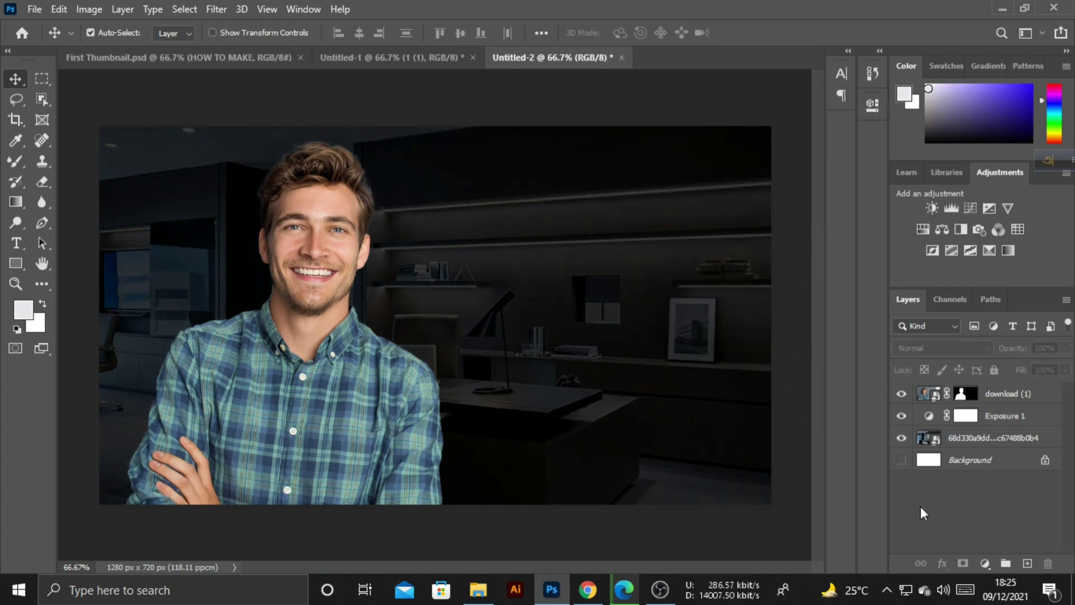
Step: Scale the cut-out man down to 92.40%, keeping him at the lower edge of the canvas
left_click(394, 447)
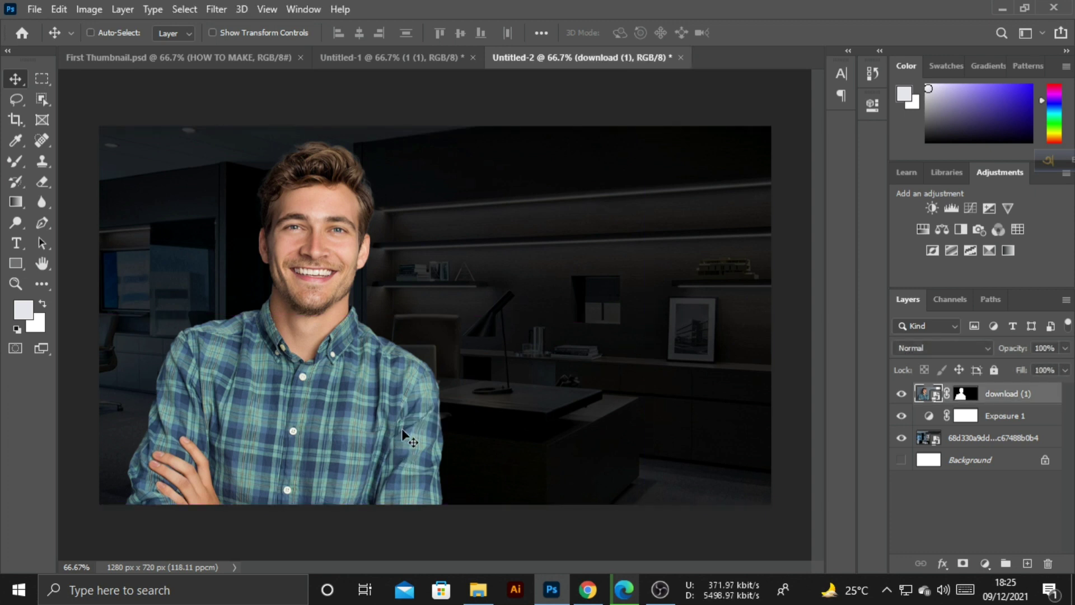
key("ctrl+t")
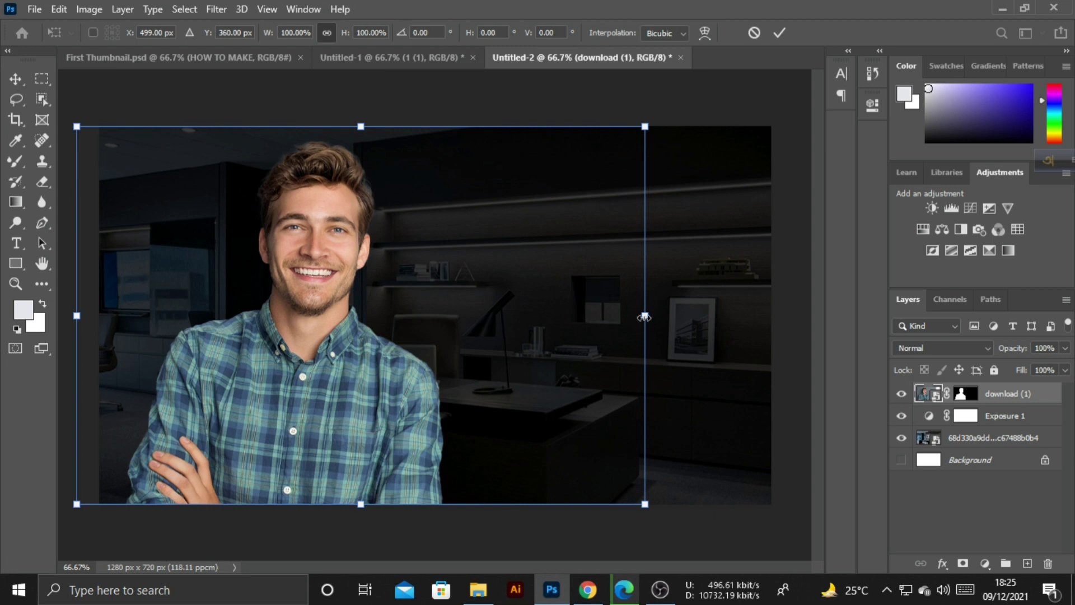
left_click_drag(645, 317, 601, 316)
left_click_drag(325, 414, 317, 427)
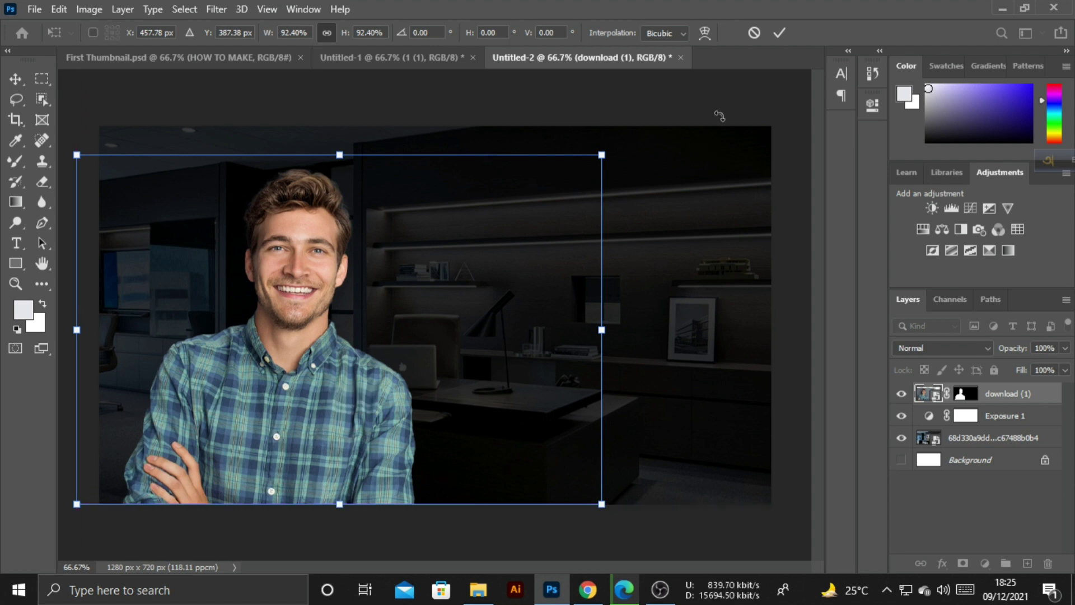
left_click(778, 33)
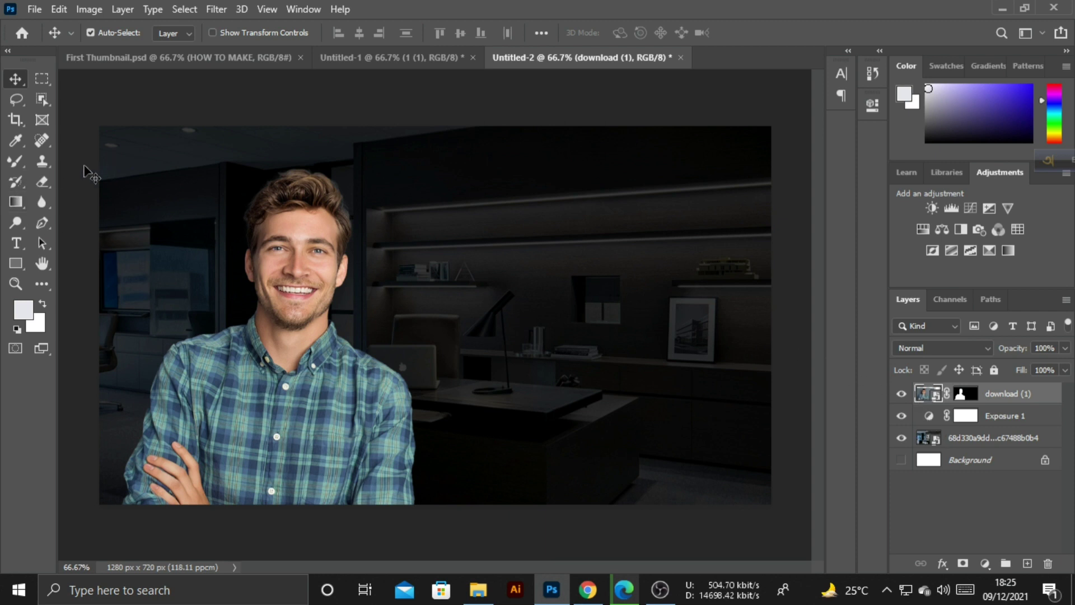
Step: Create a new layer and add the text "PROFESSIONAL" in Bebas Regular at 16.23 pt to the right of the man
left_click(1027, 564)
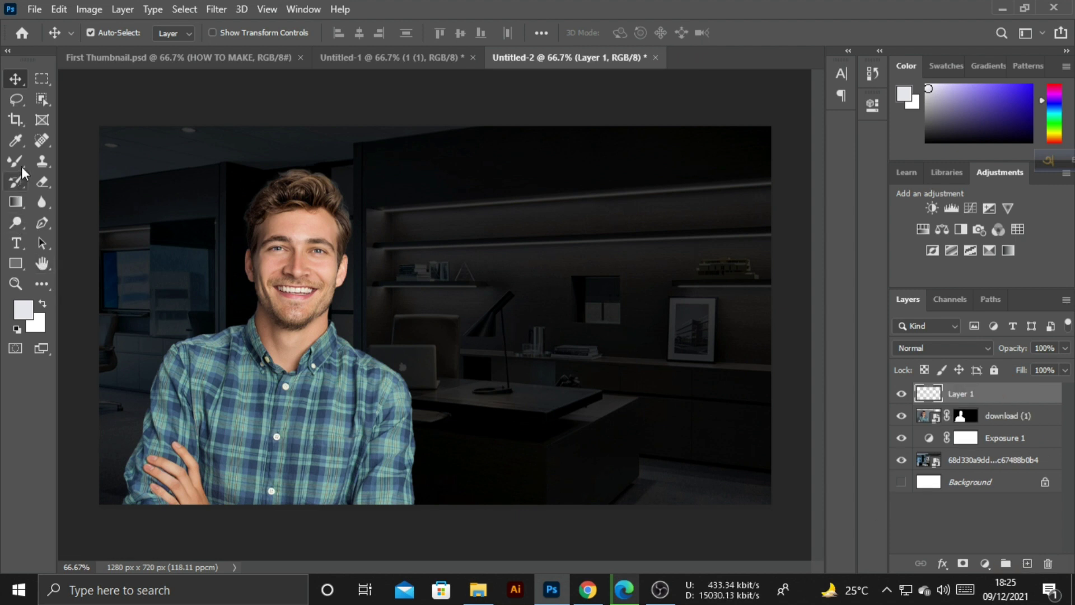
left_click(17, 244)
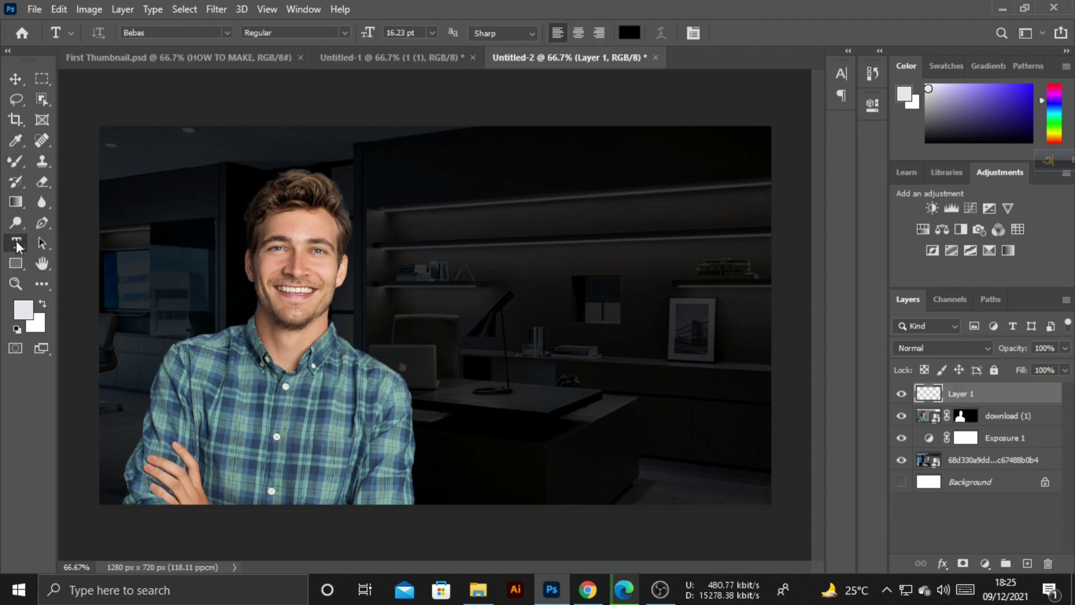
left_click(508, 265)
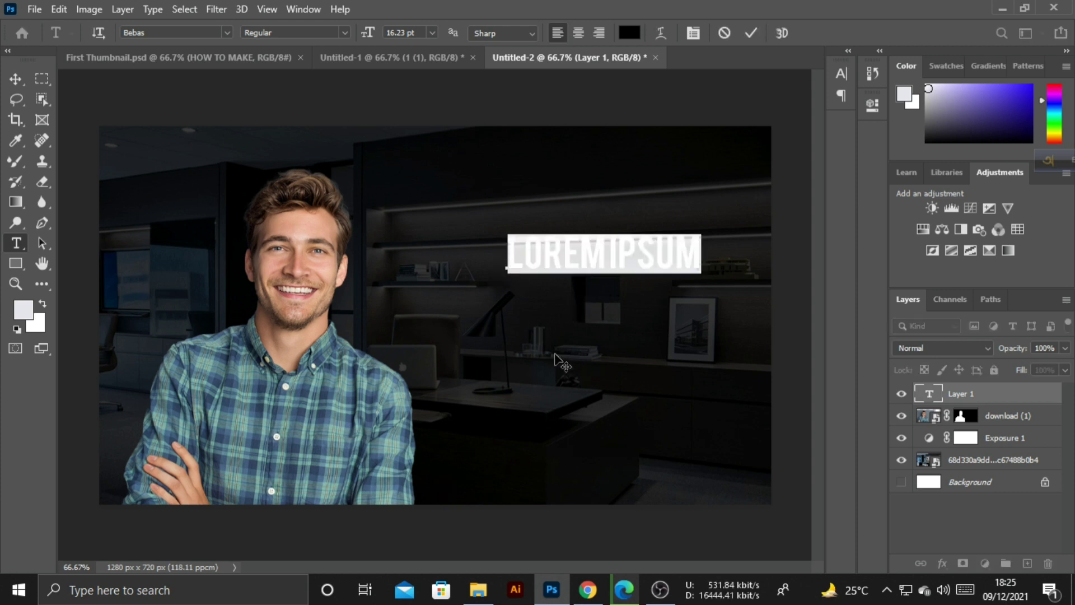
type("P")
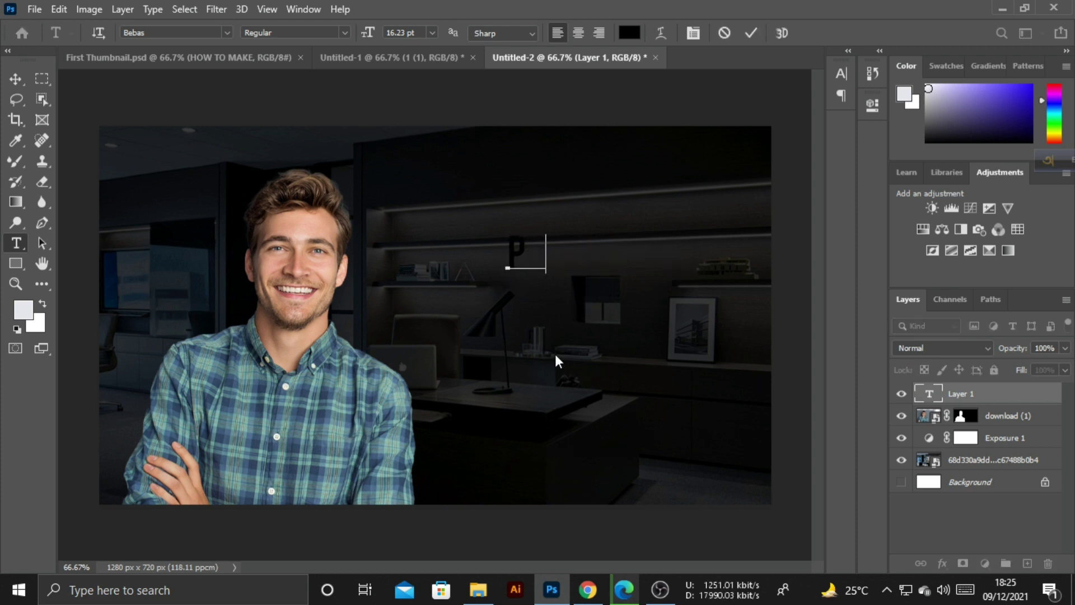
type("RO FE")
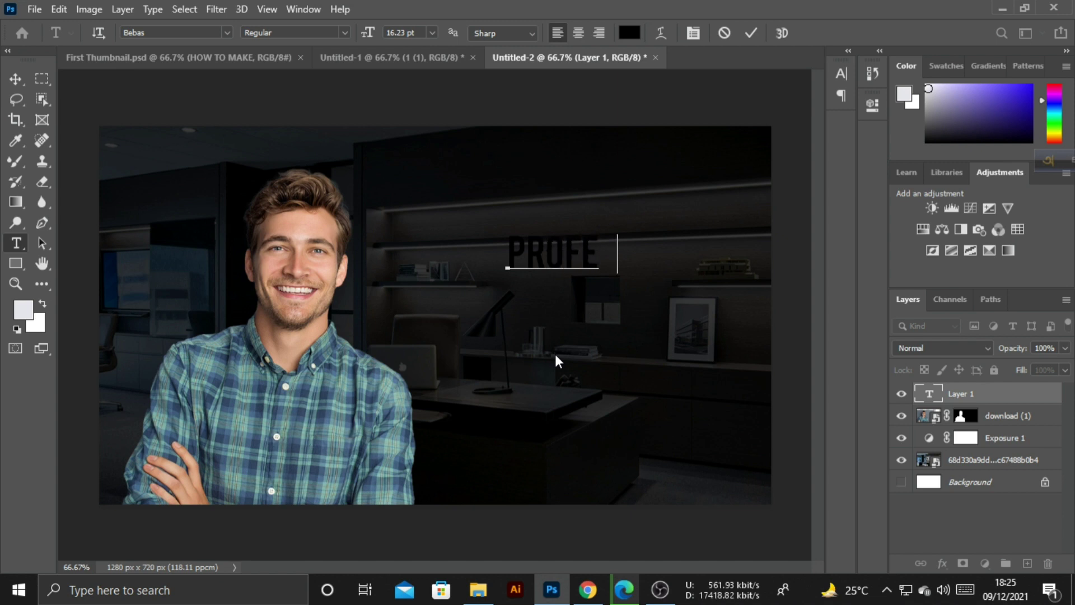
type("SSIONAL")
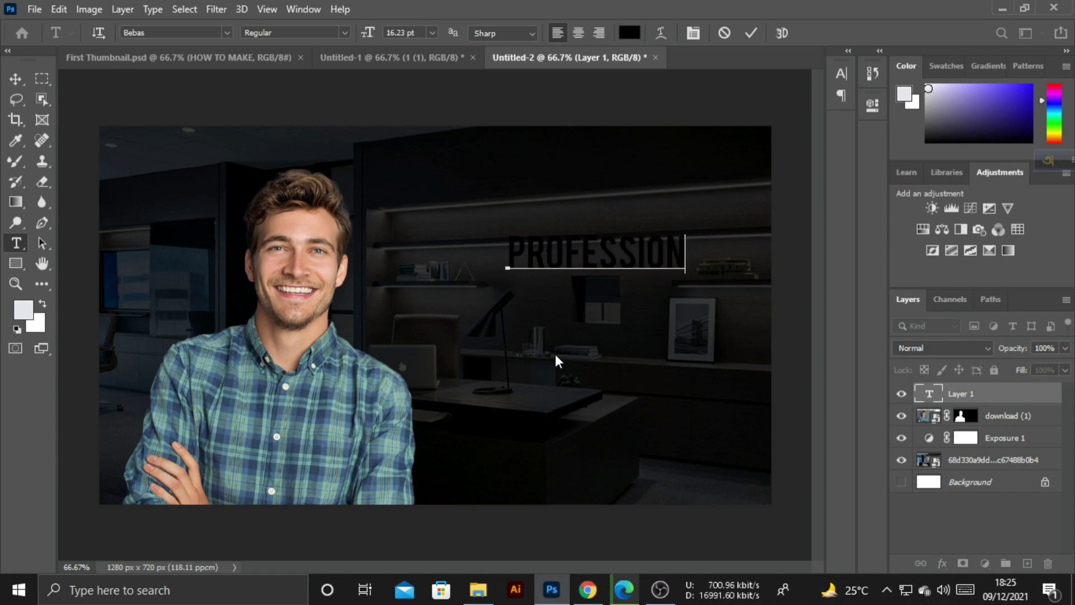
Step: Shift the PROFESSIONAL text slightly left with the Move tool
left_click(16, 79)
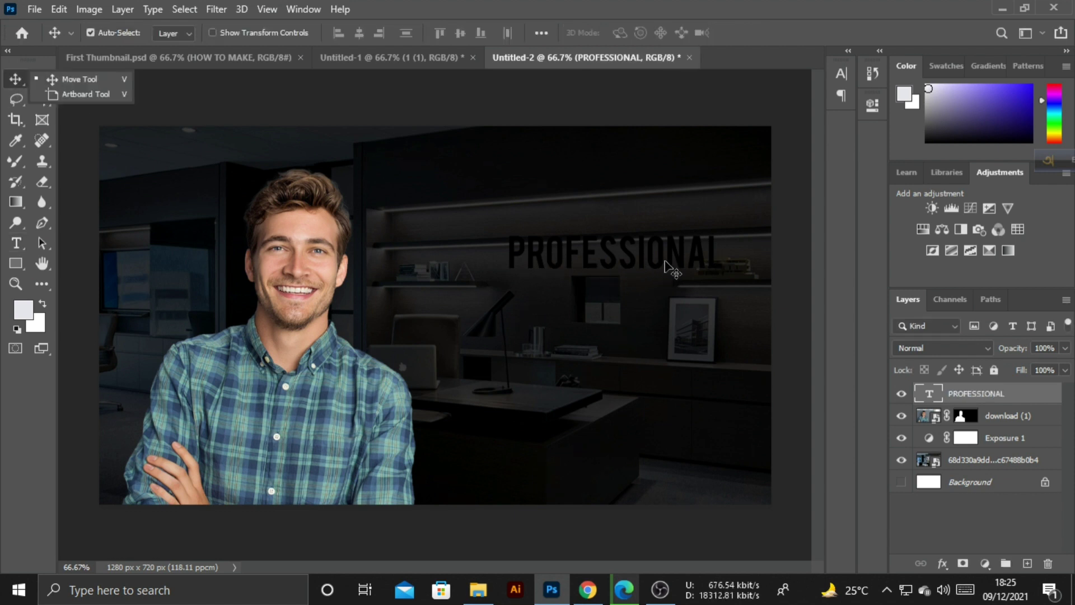
left_click_drag(661, 262, 649, 261)
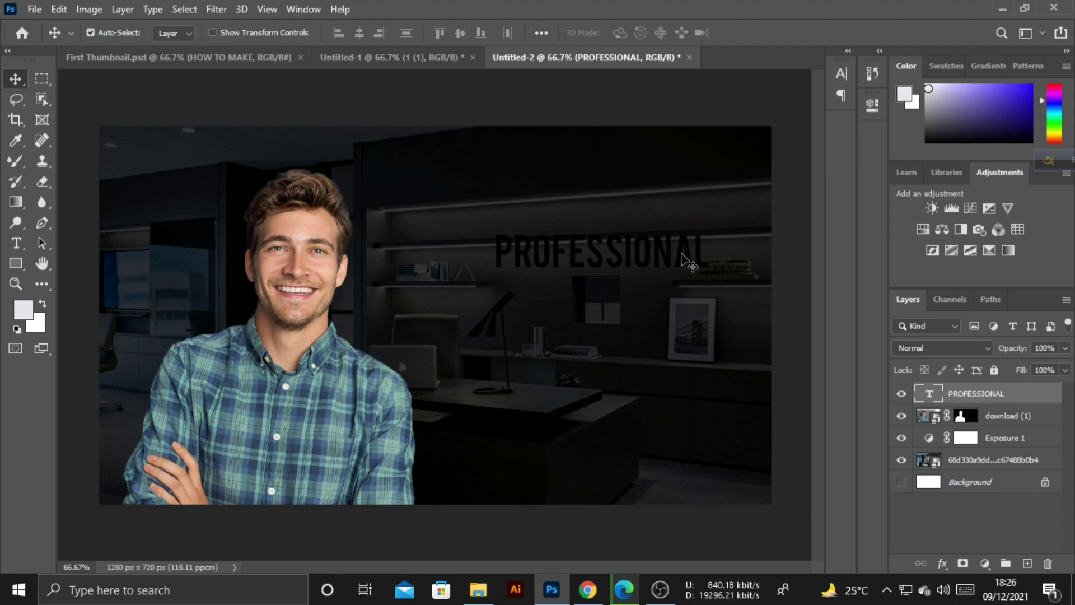
left_click_drag(694, 255, 688, 255)
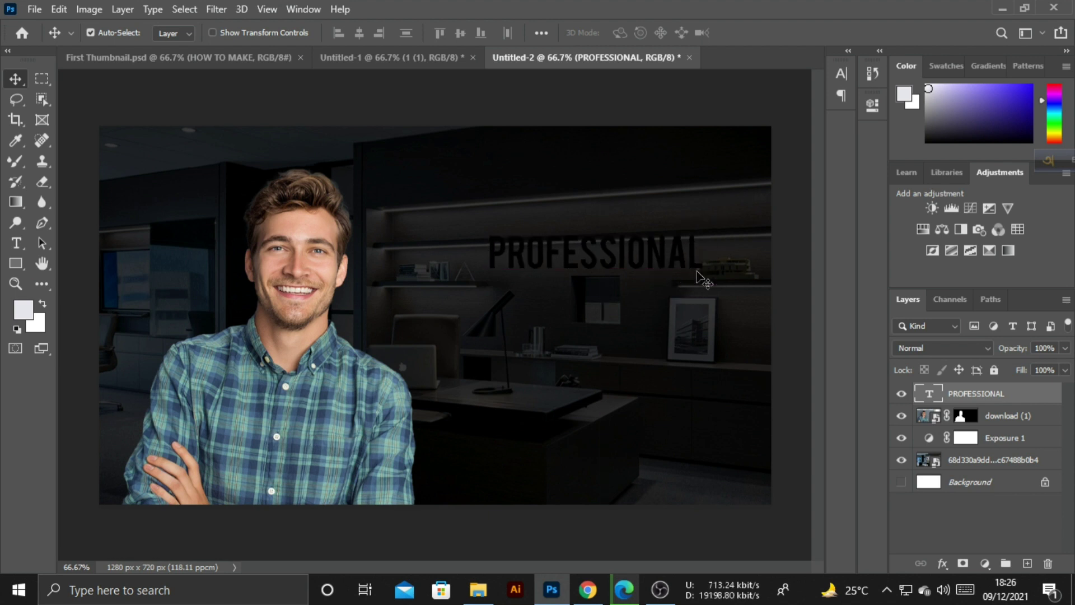
Step: Apply a near-white Color Overlay at 100% opacity to the PROFESSIONAL text layer
double_click(1028, 400)
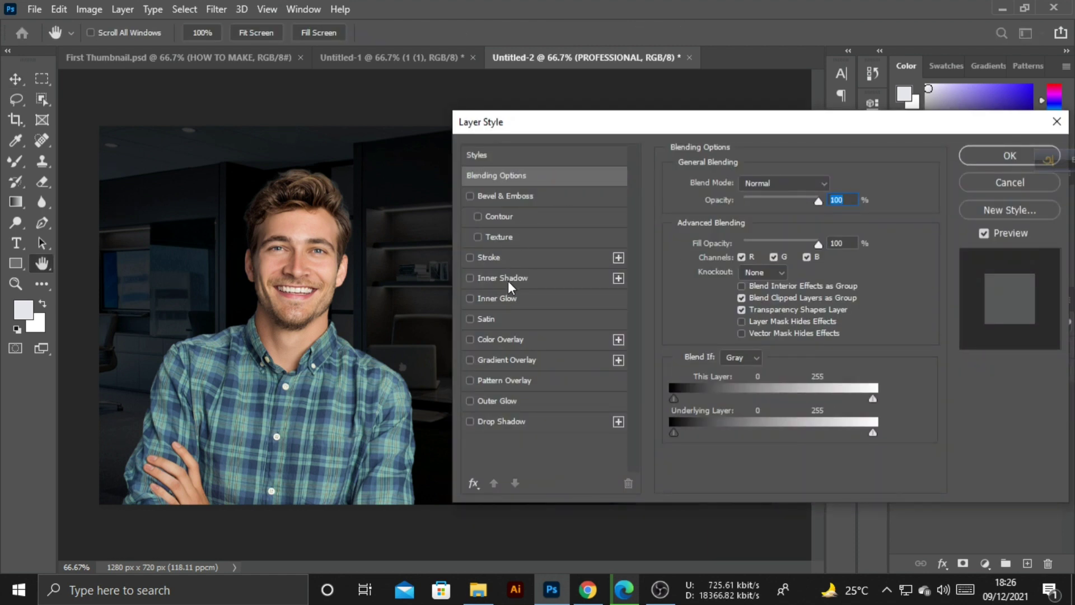
left_click(505, 340)
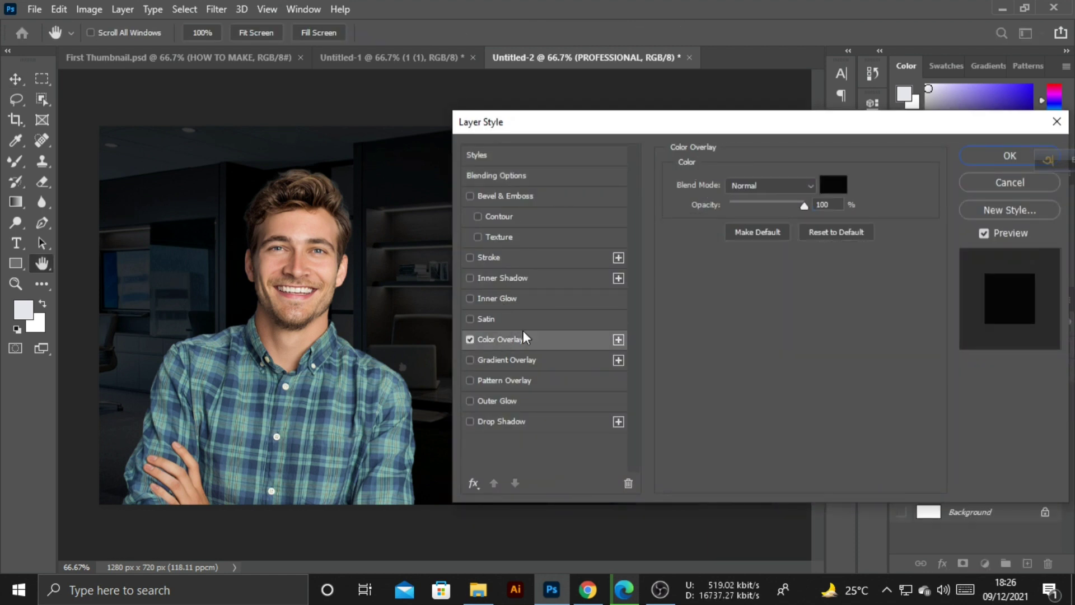
left_click(833, 184)
left_click(330, 113)
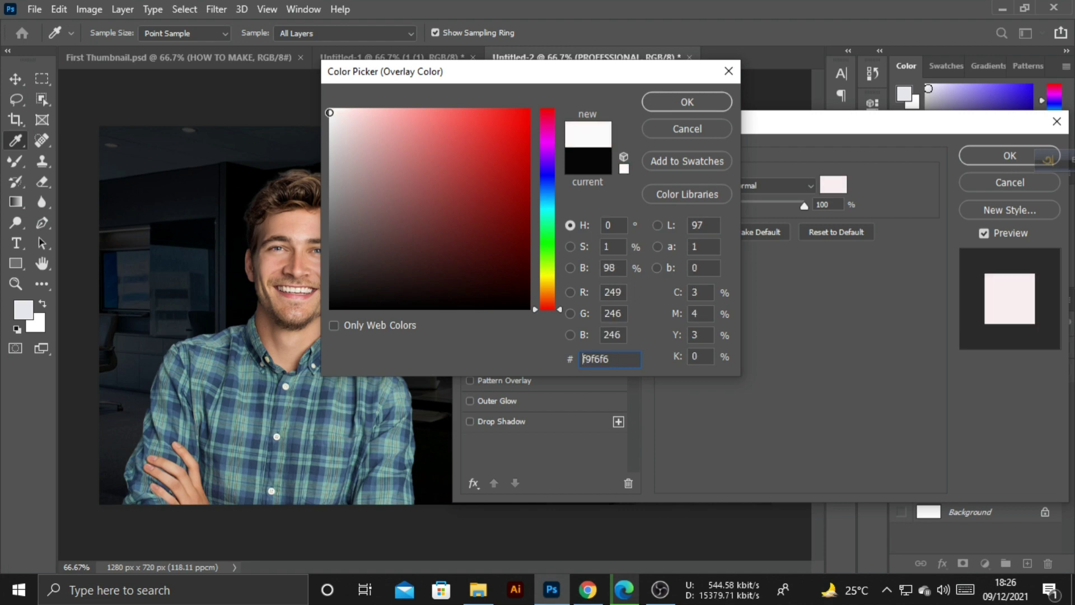
left_click(330, 113)
left_click(664, 105)
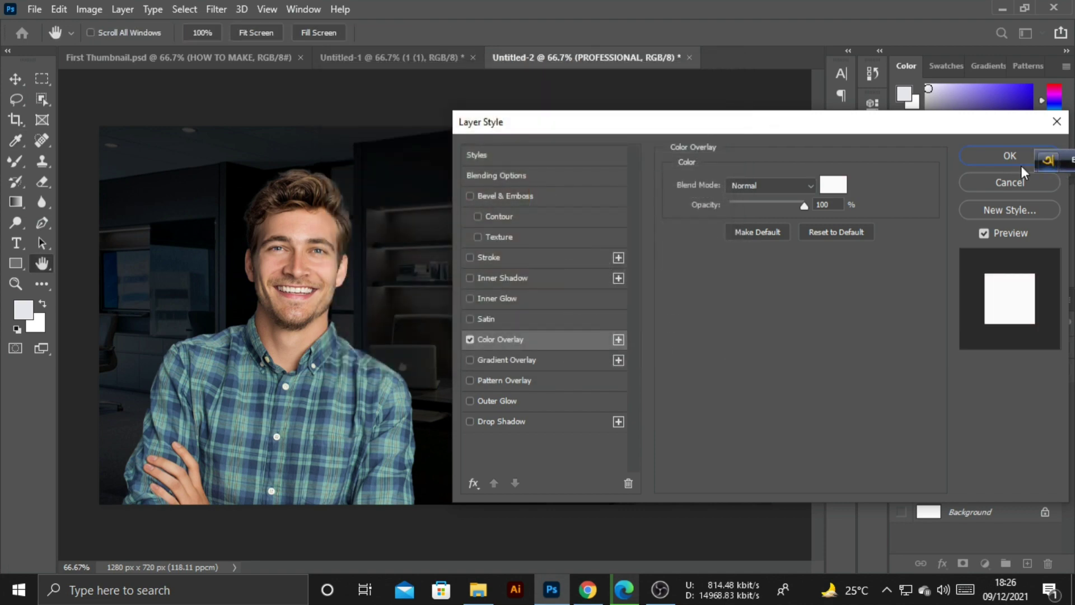
left_click(1009, 155)
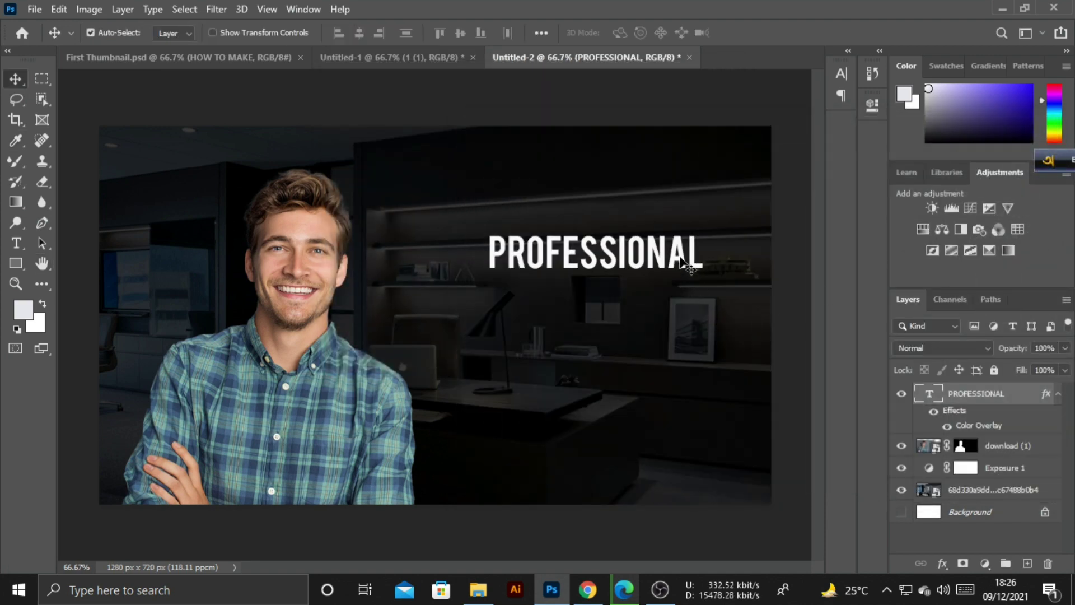
left_click(839, 76)
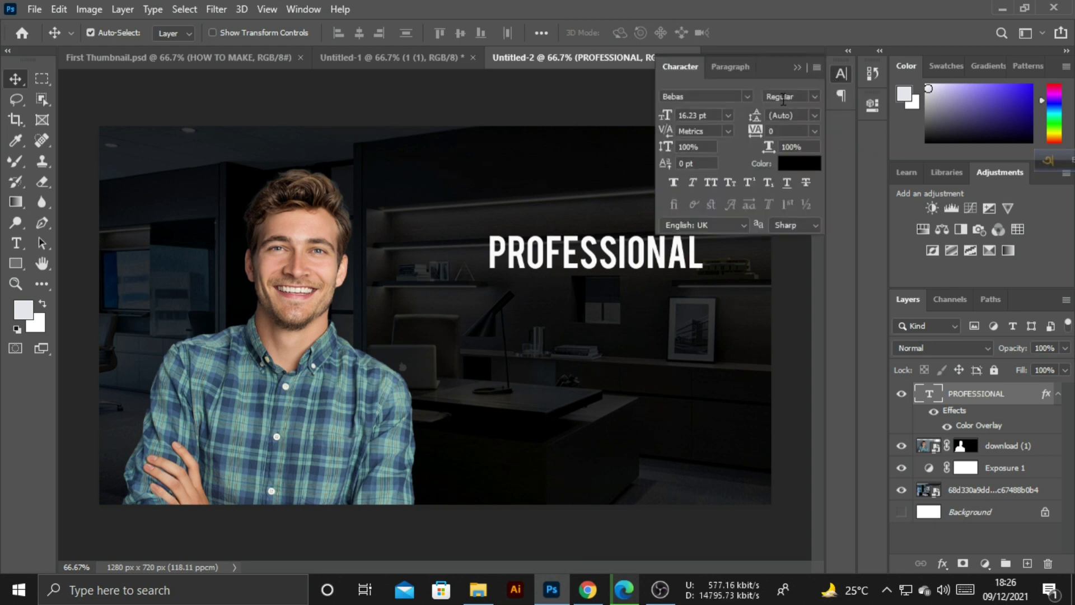
left_click(797, 67)
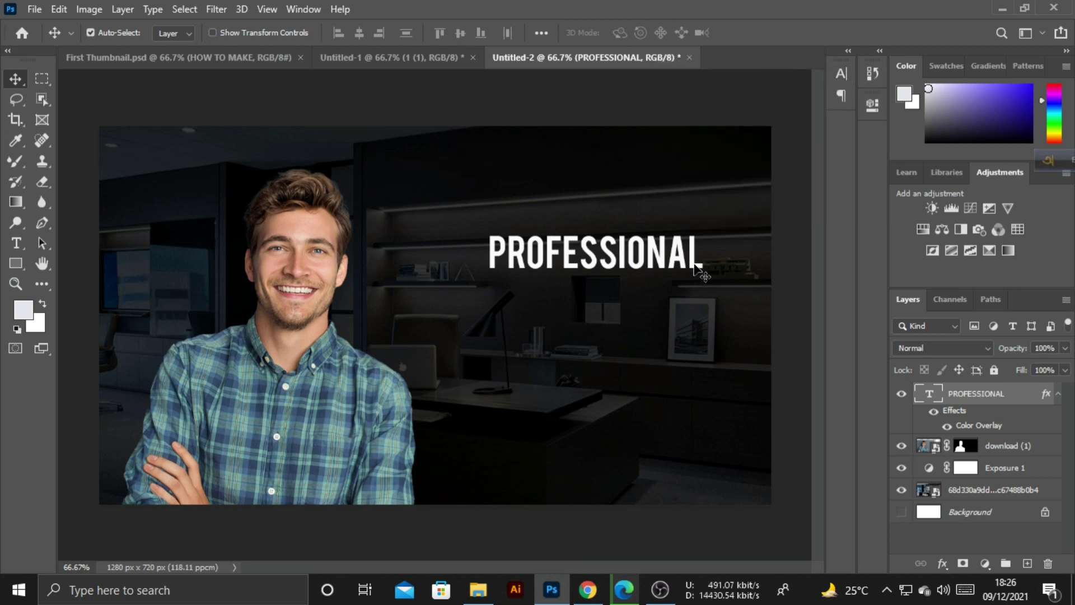
Step: Duplicate the PROFESSIONAL text and place the copy directly below the original
left_click_drag(694, 263, 703, 304)
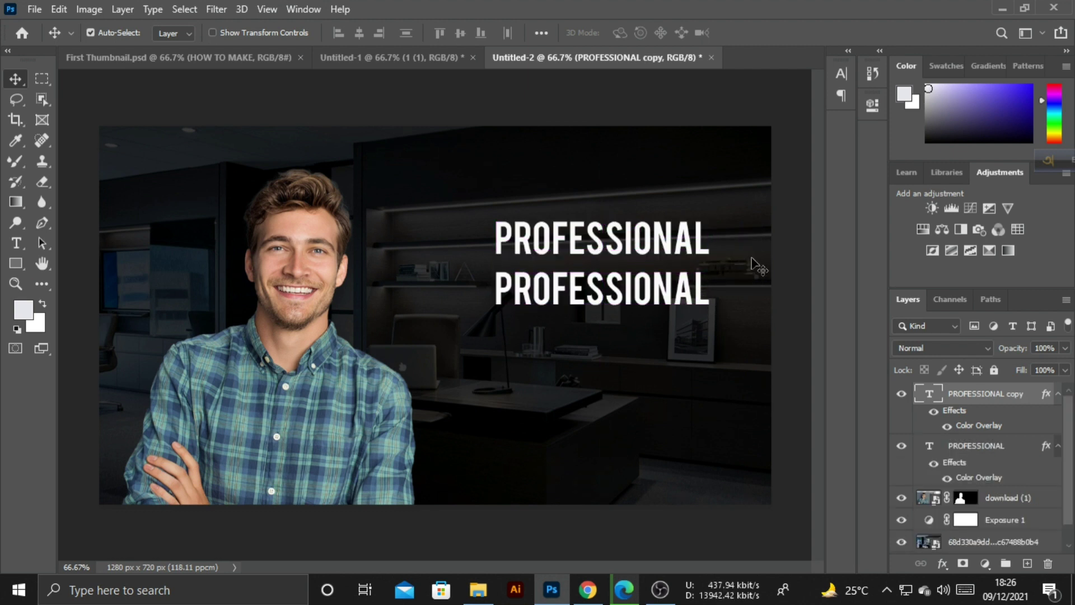
Step: Set the font size of the lower PROFESSIONAL text to 19 pt
left_click(843, 72)
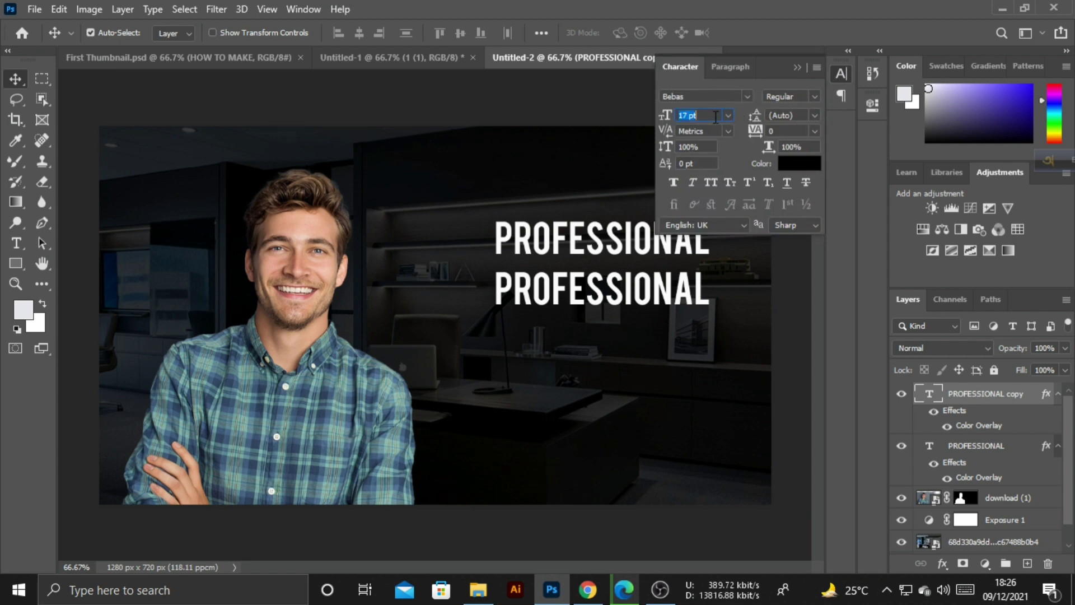
type("23")
key("Return")
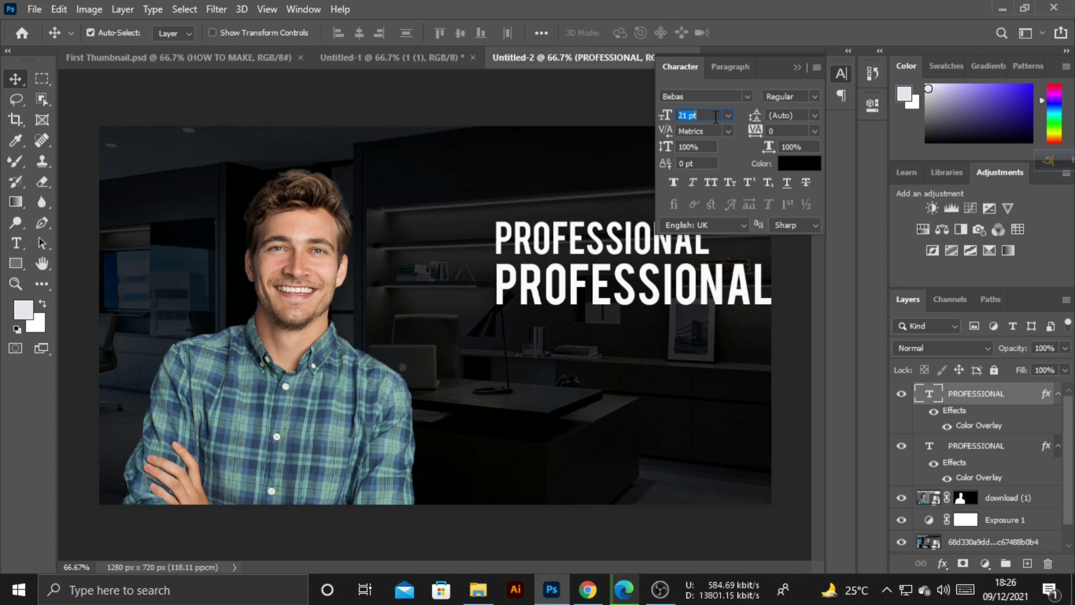
scroll(716, 118, "down", 1)
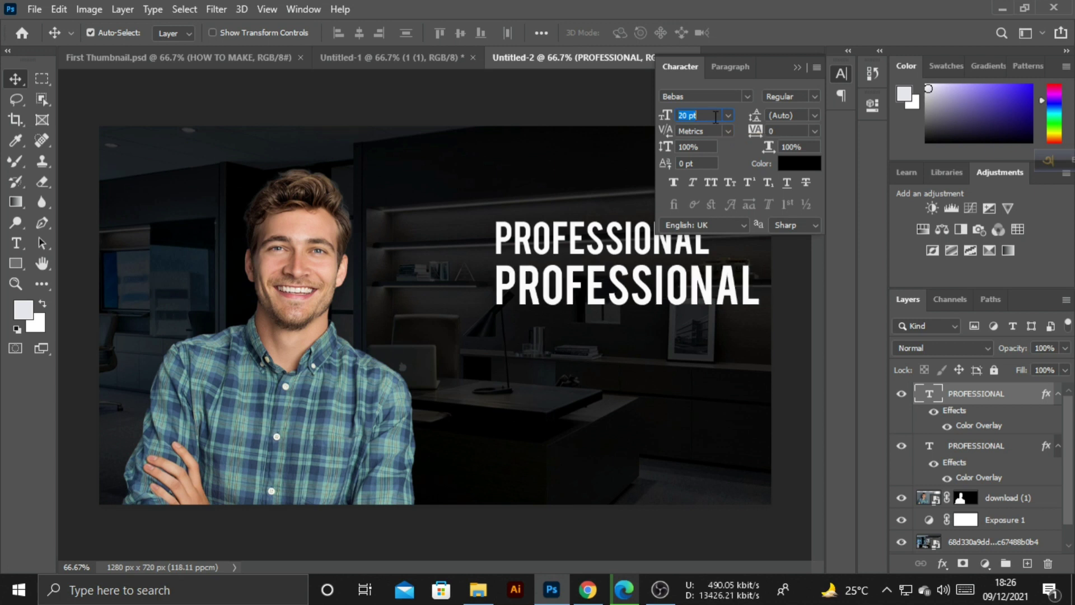
scroll(715, 117, "down", 1)
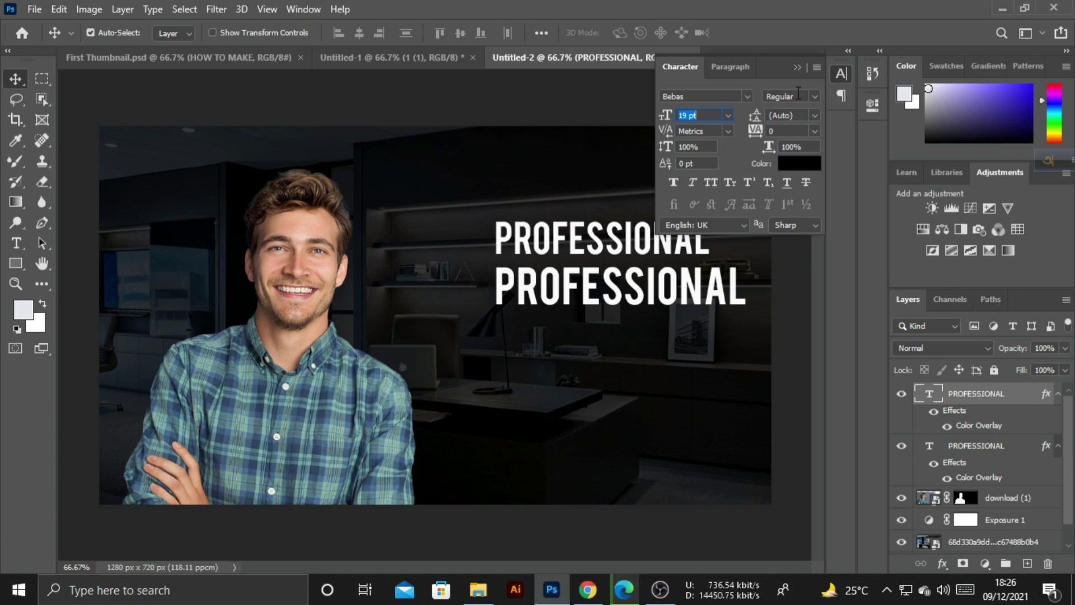
left_click(797, 68)
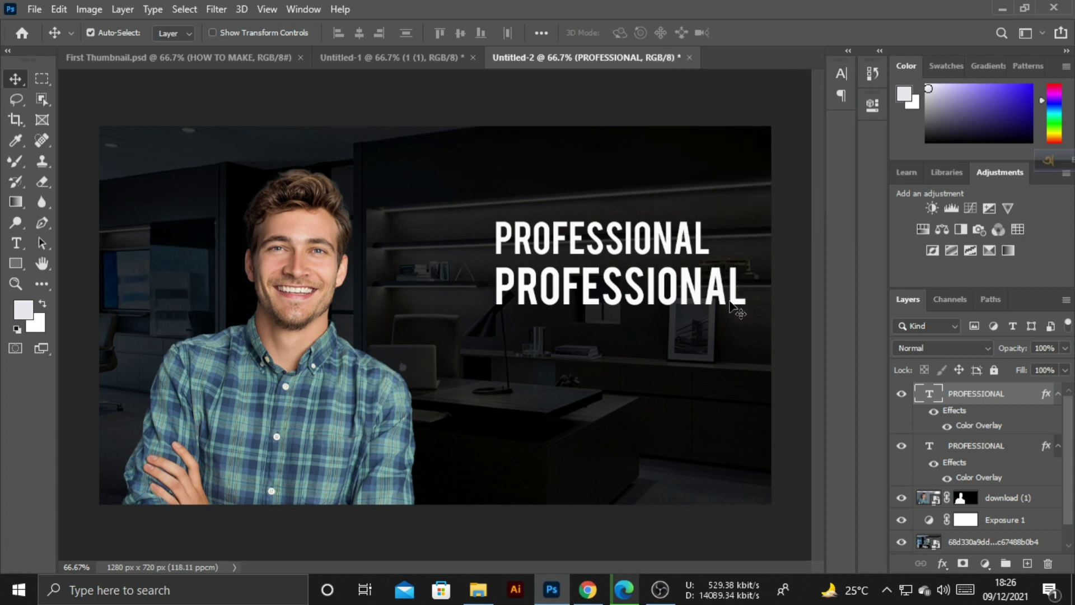
Step: Move the lower PROFESSIONAL text slightly up, closer to the line above, and replace its wording with YOUTUBE
left_click_drag(735, 302, 735, 298)
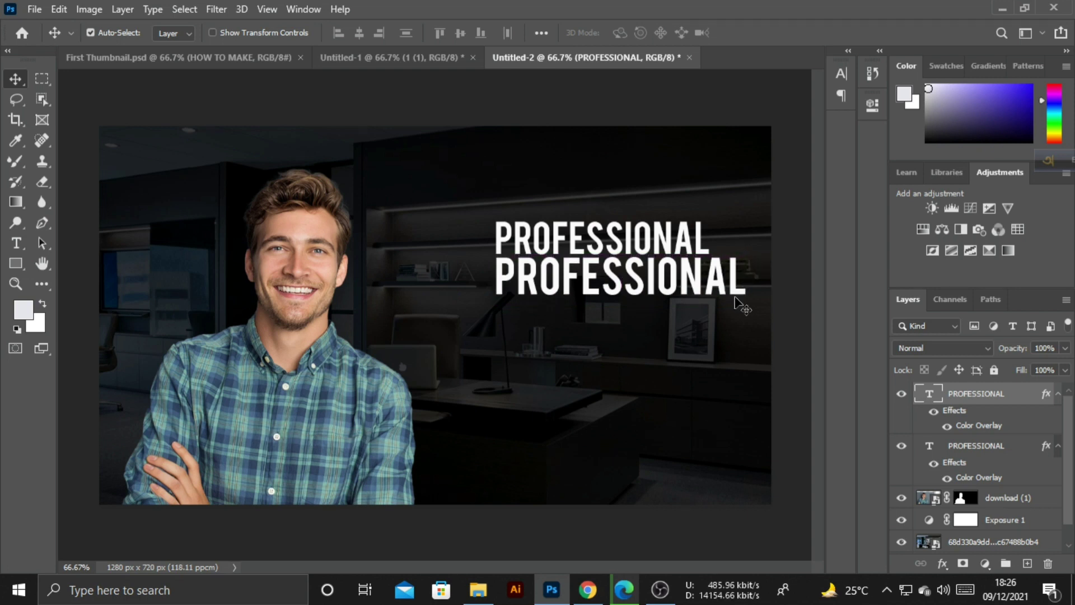
double_click(739, 291)
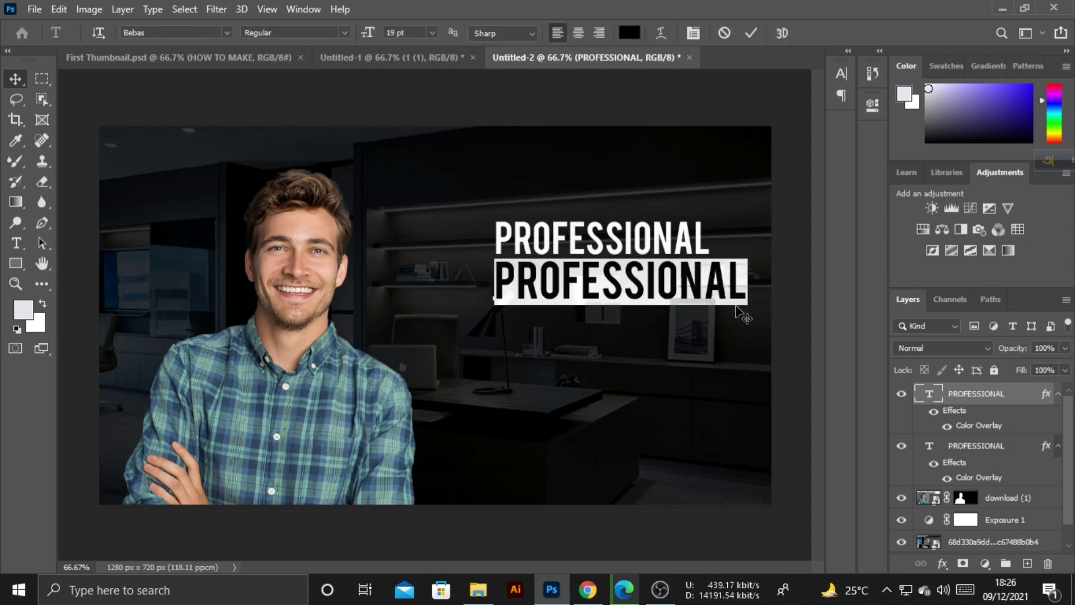
type("Y")
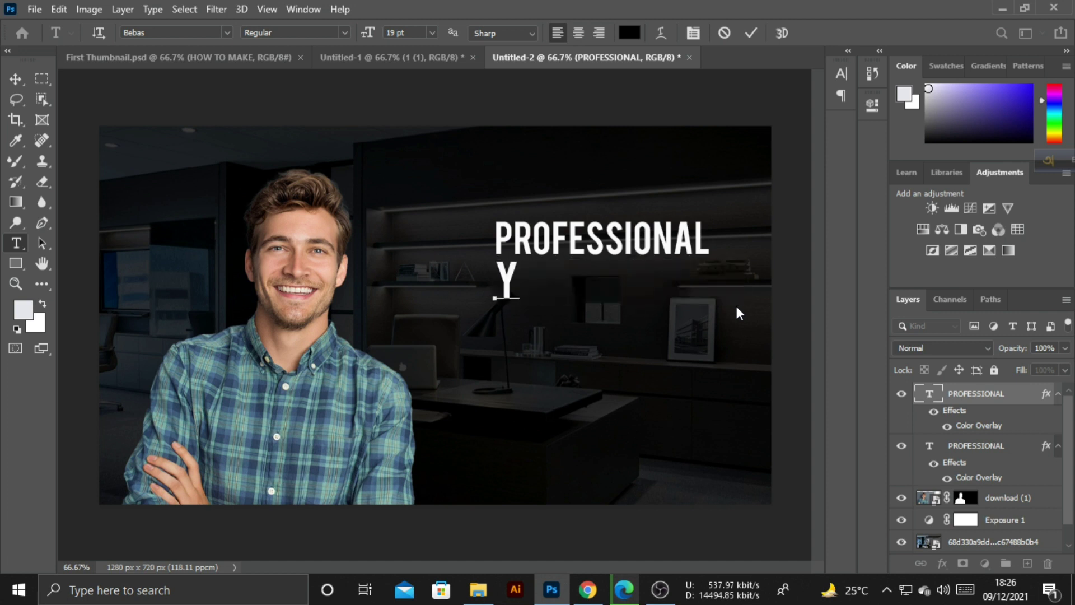
type("OUTUBE")
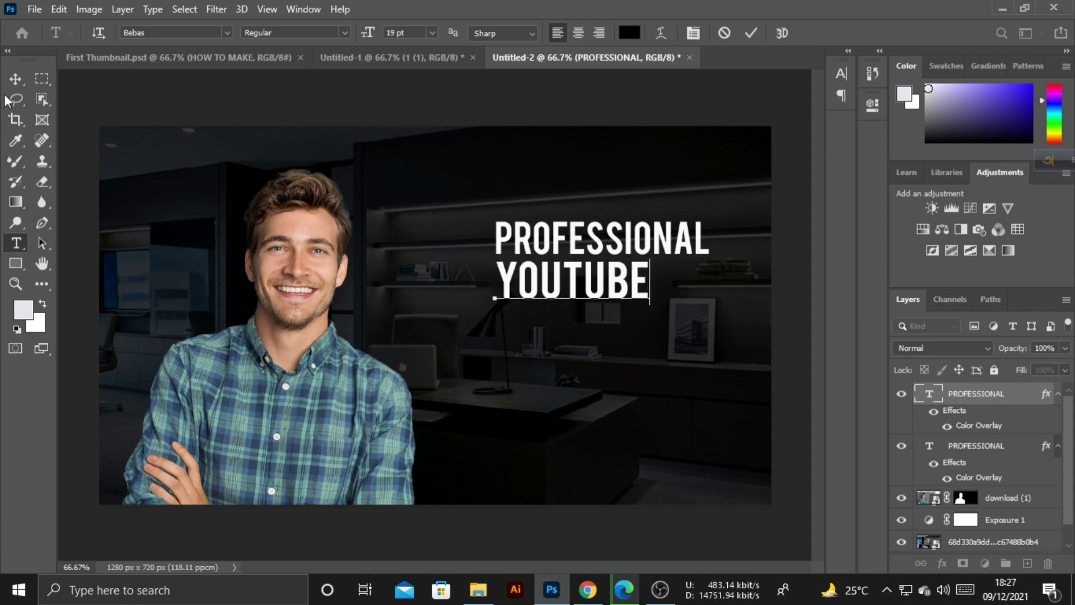
left_click(12, 80)
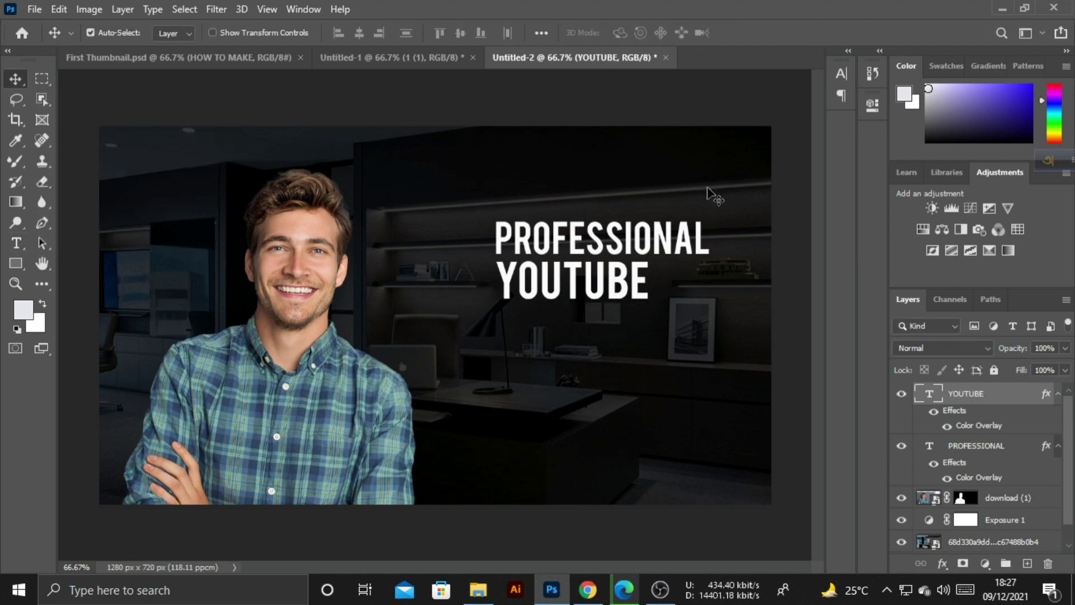
Step: Enlarge the YOUTUBE text to a font size of 30 pt
left_click(842, 74)
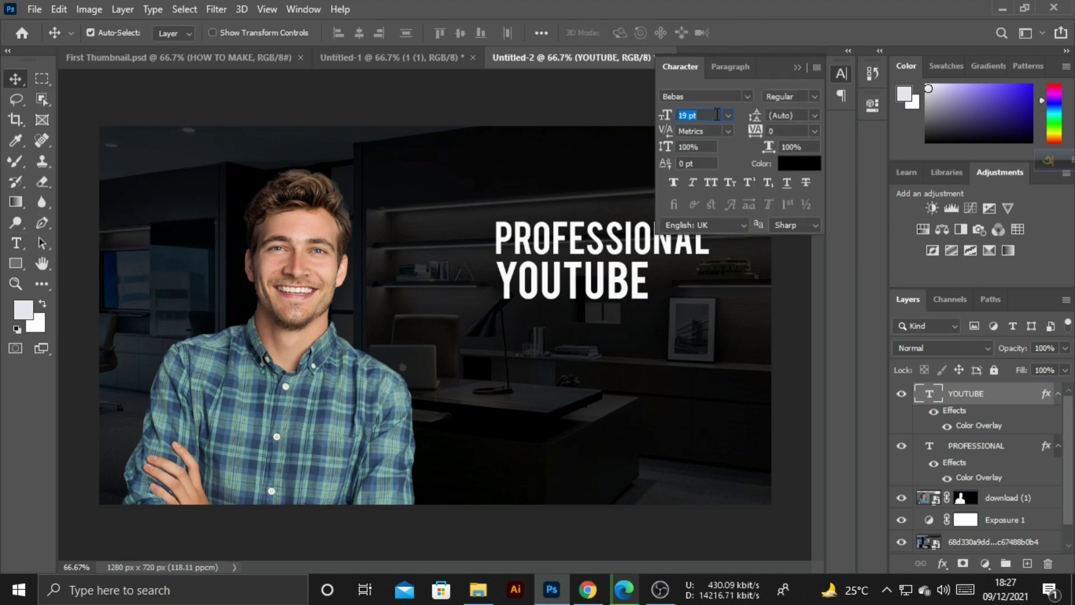
left_click(694, 114)
key("Up")
key("Up")
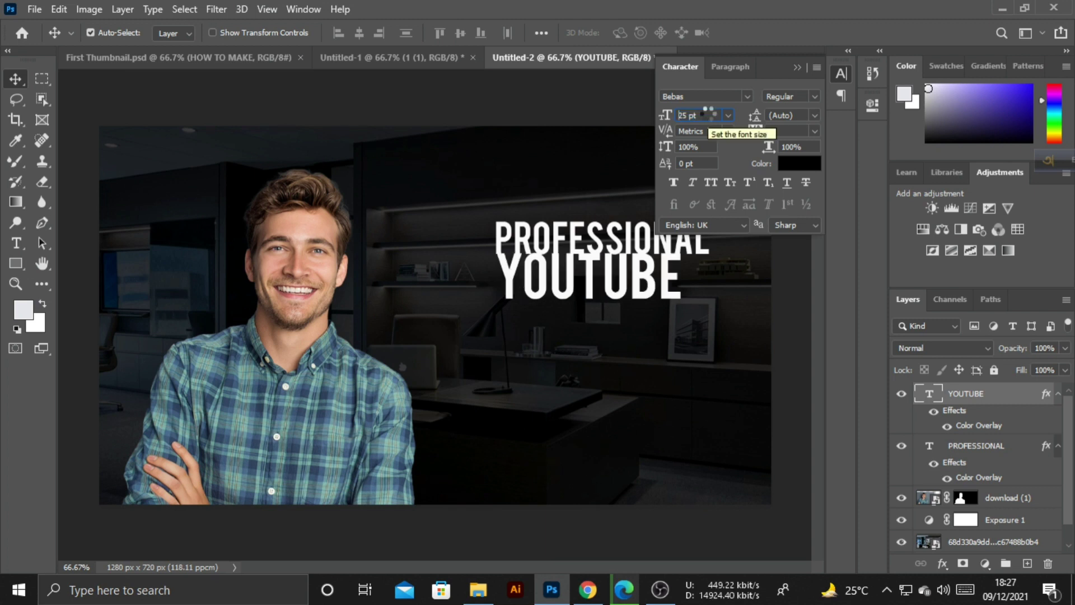
key("Up")
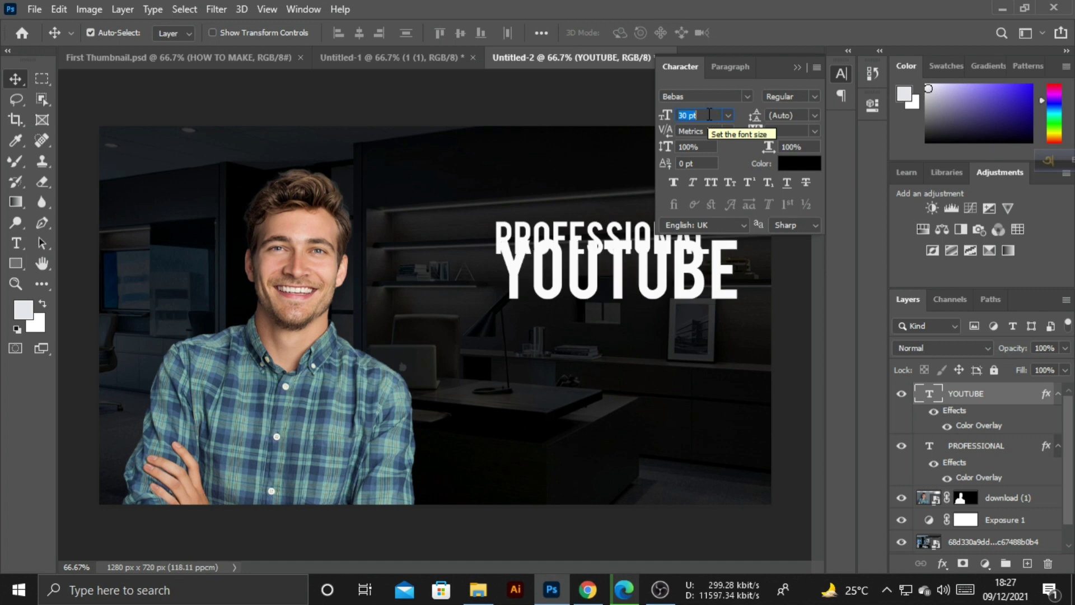
left_click(600, 111)
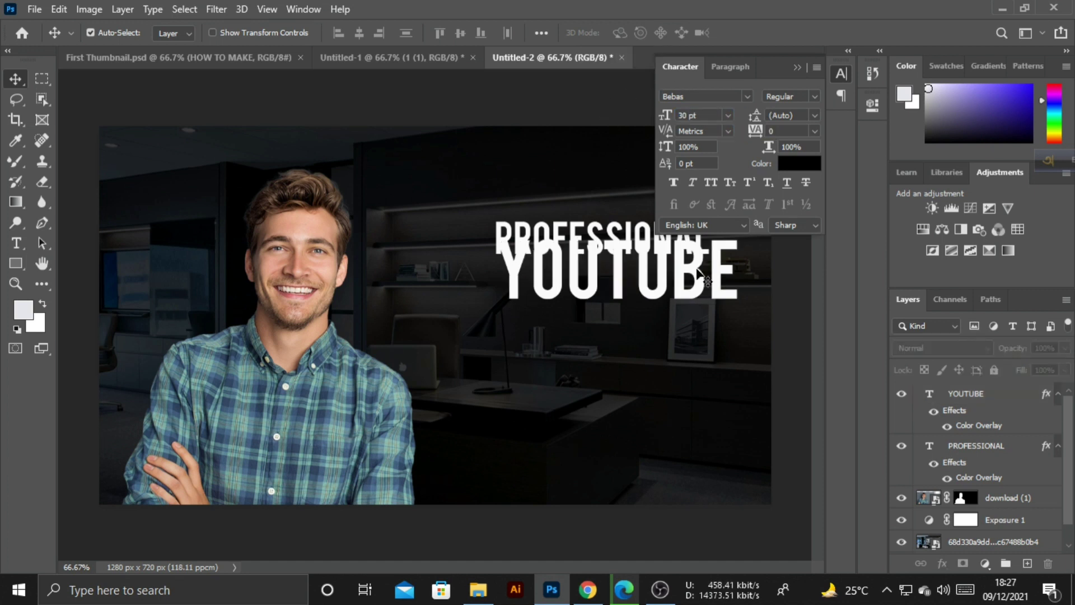
left_click(798, 67)
Step: Nudge the YOUTUBE text straight down until it sits just below the PROFESSIONAL line without overlapping
left_click(717, 291)
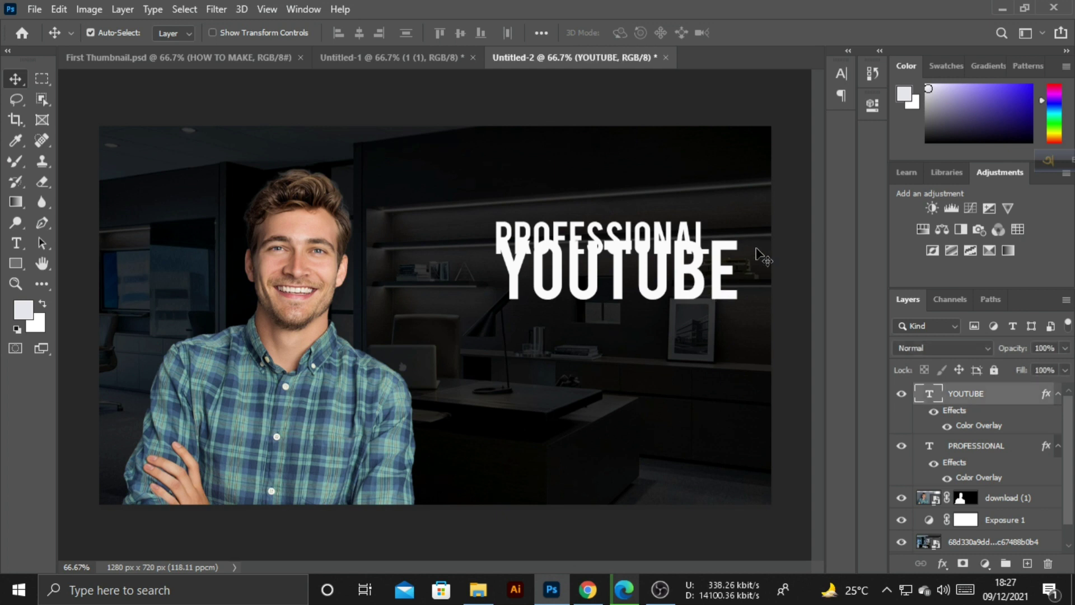
key("Down")
key("Down")
key("Down")
key("Down")
key("Down")
key("Down")
key("Down")
key("Down")
key("Down")
key("Down")
key("Down")
key("Down")
key("Down")
key("Down")
key("Down")
key("Down")
key("Down")
key("Down")
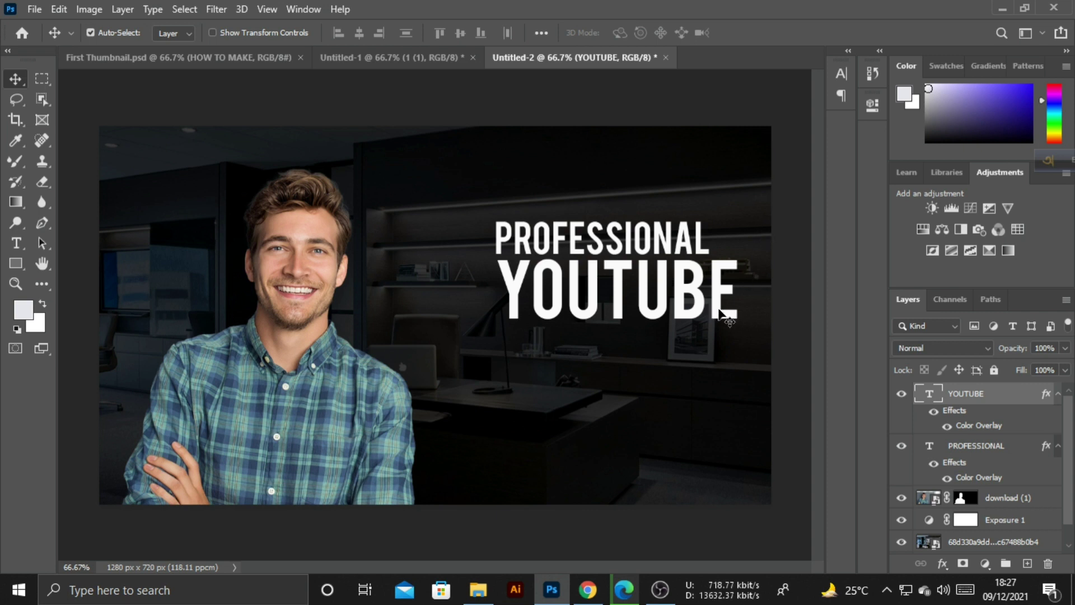
Step: Duplicate the YOUTUBE text directly below the original and replace the copy's wording with THUMB
left_click_drag(722, 312, 722, 380)
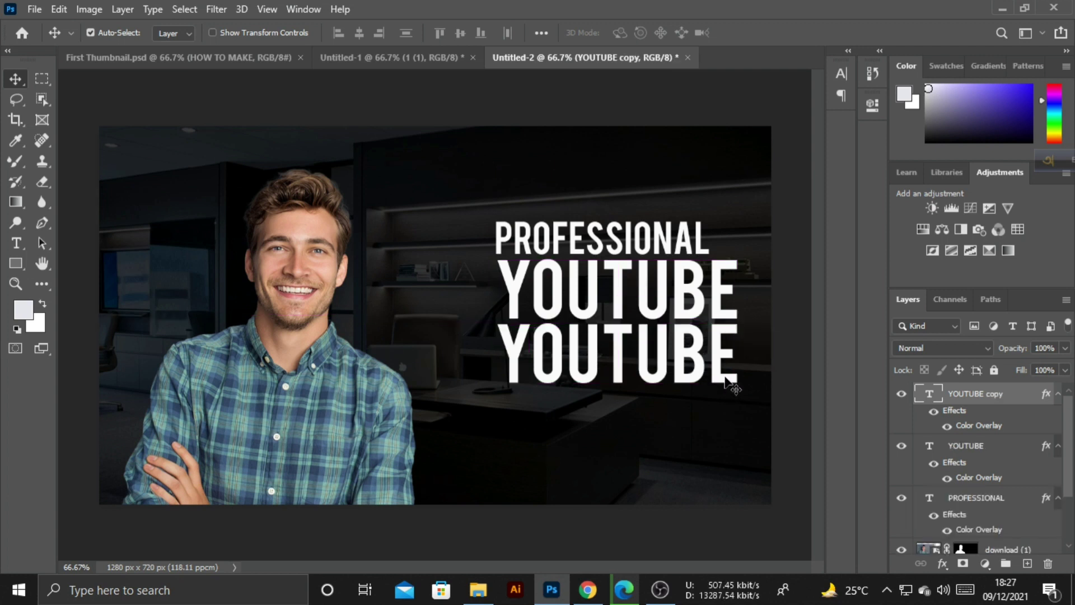
double_click(738, 384)
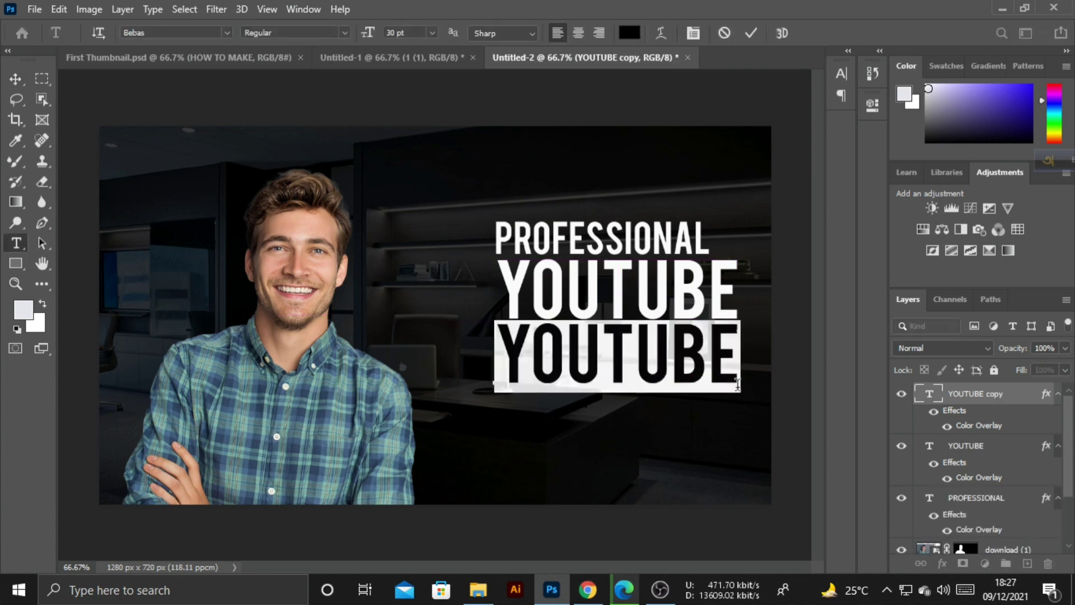
type("THUM")
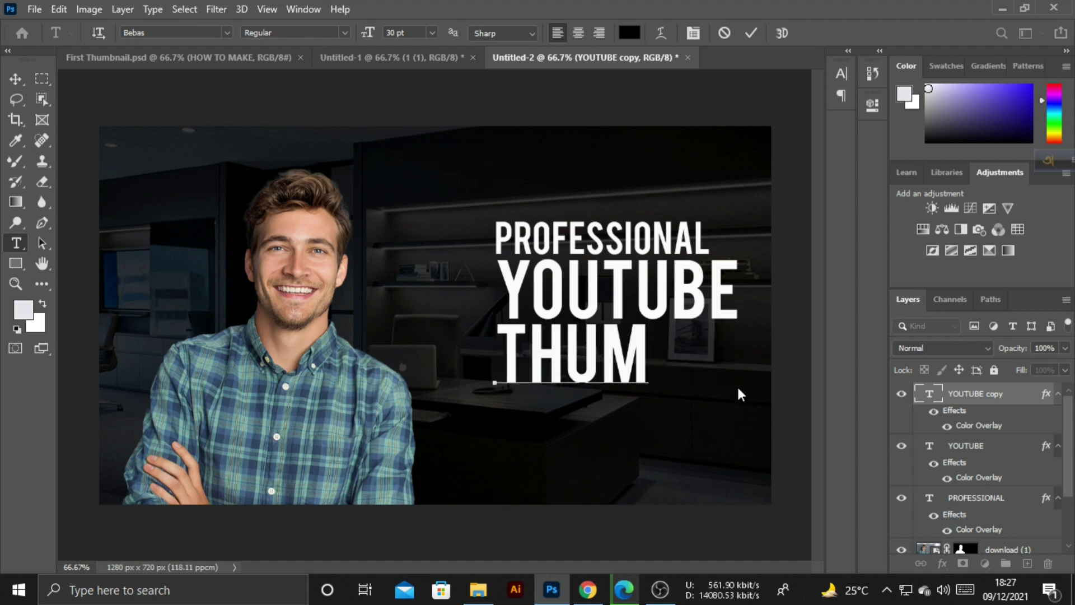
type("B")
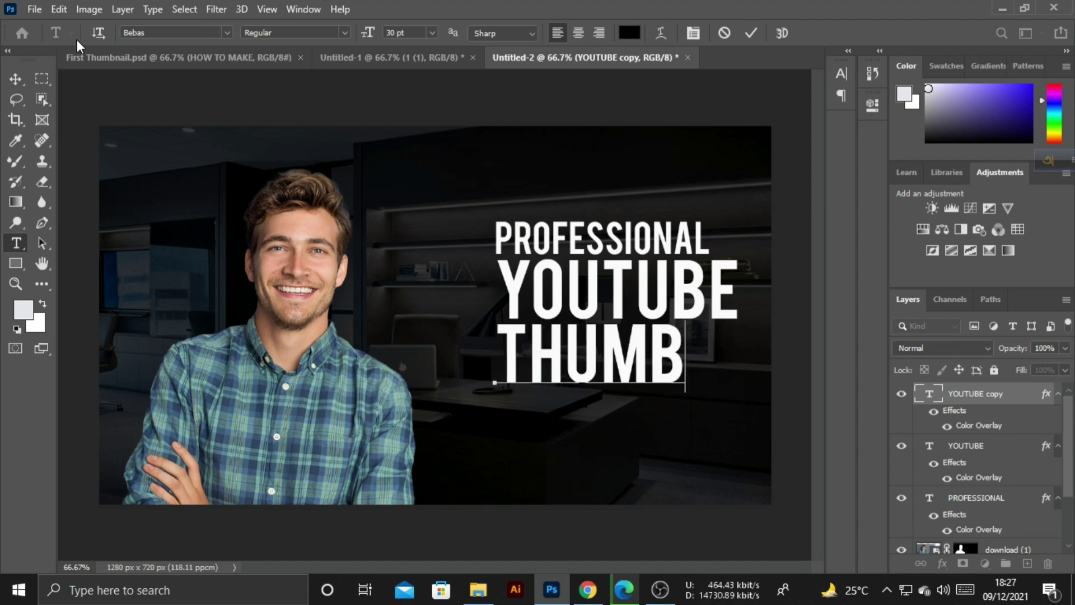
Step: Check the title wording in First Thumbnail.psd and extend the THUMB text in Untitled-2 to THUMBNAILS
left_click(155, 56)
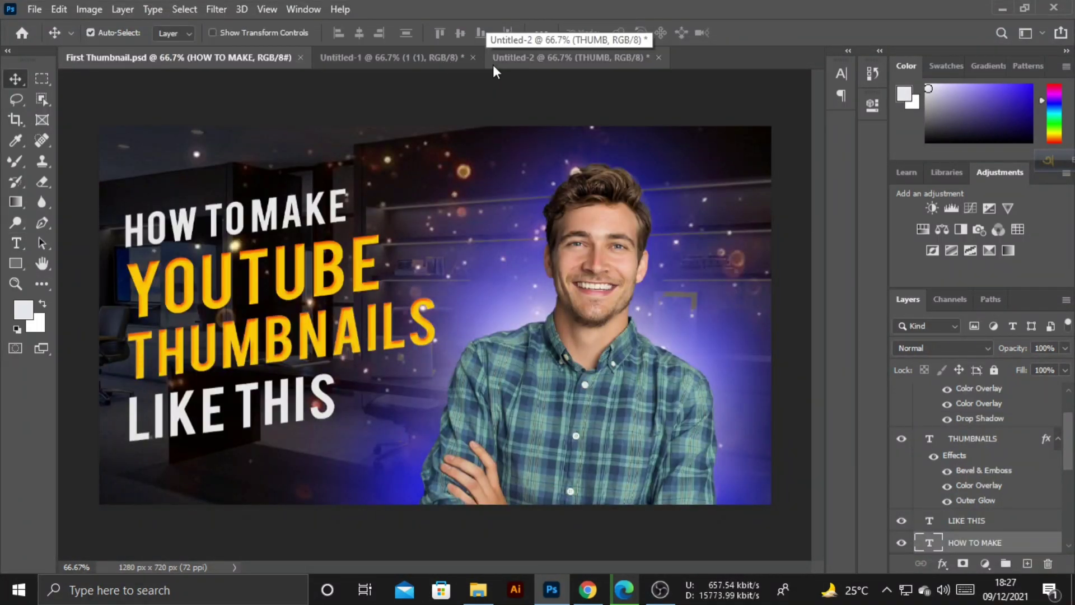
left_click(579, 61)
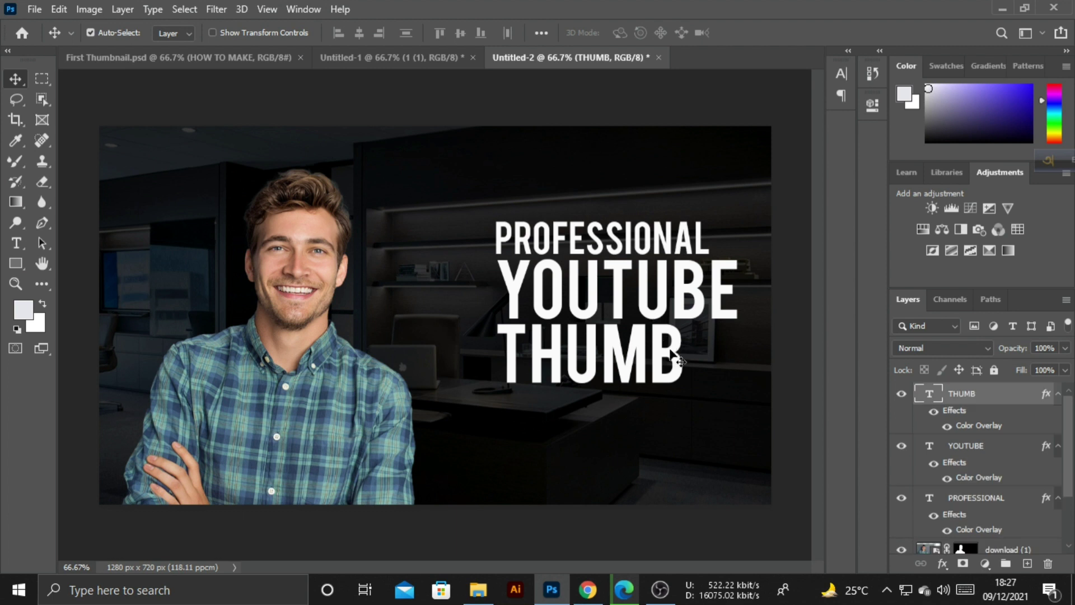
double_click(680, 366)
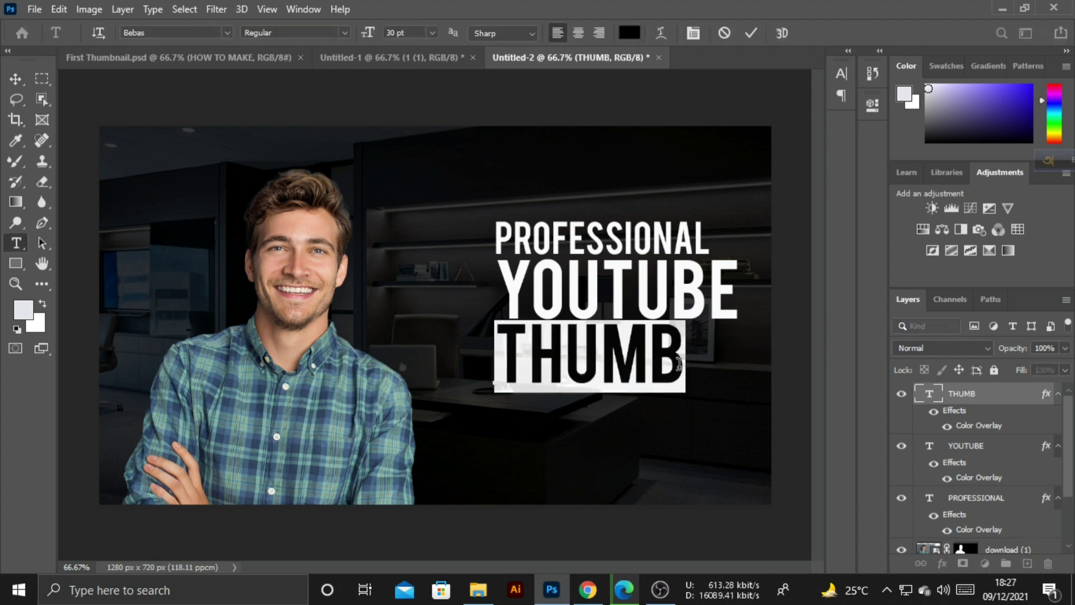
left_click(684, 375)
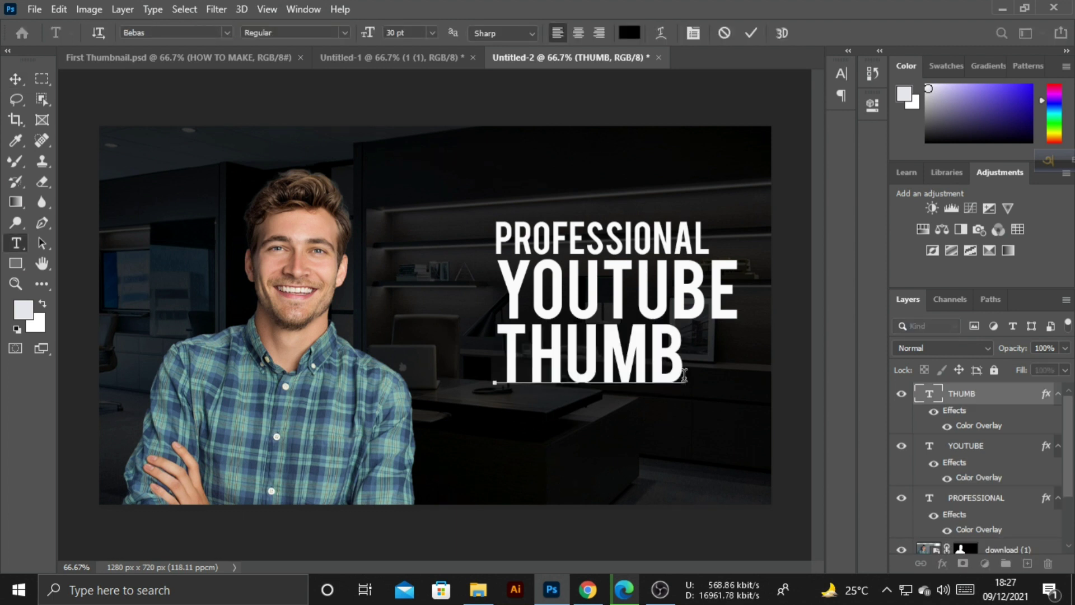
type("N")
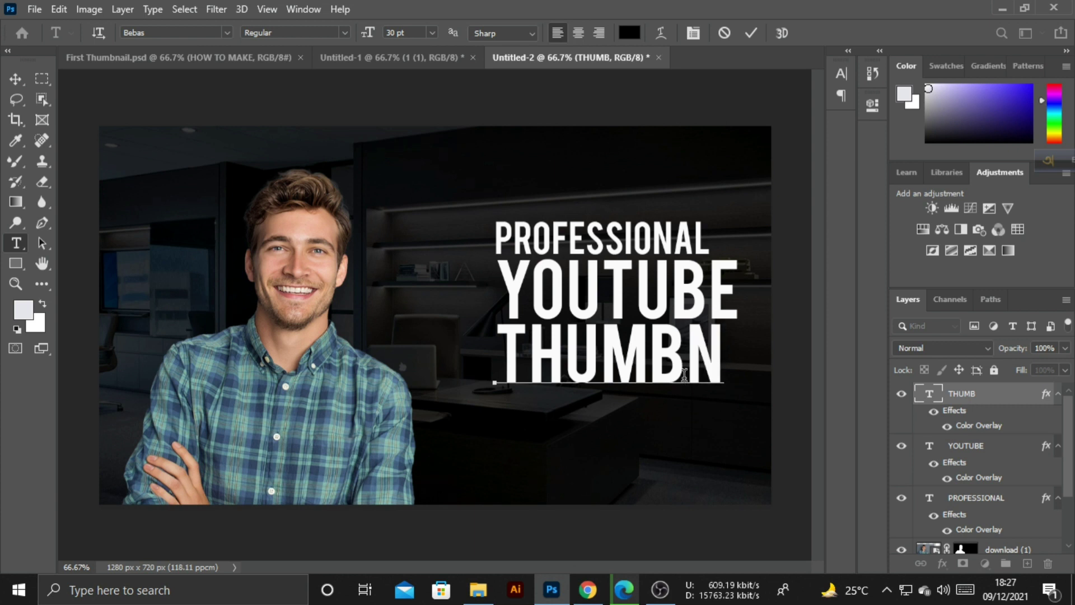
type("AI")
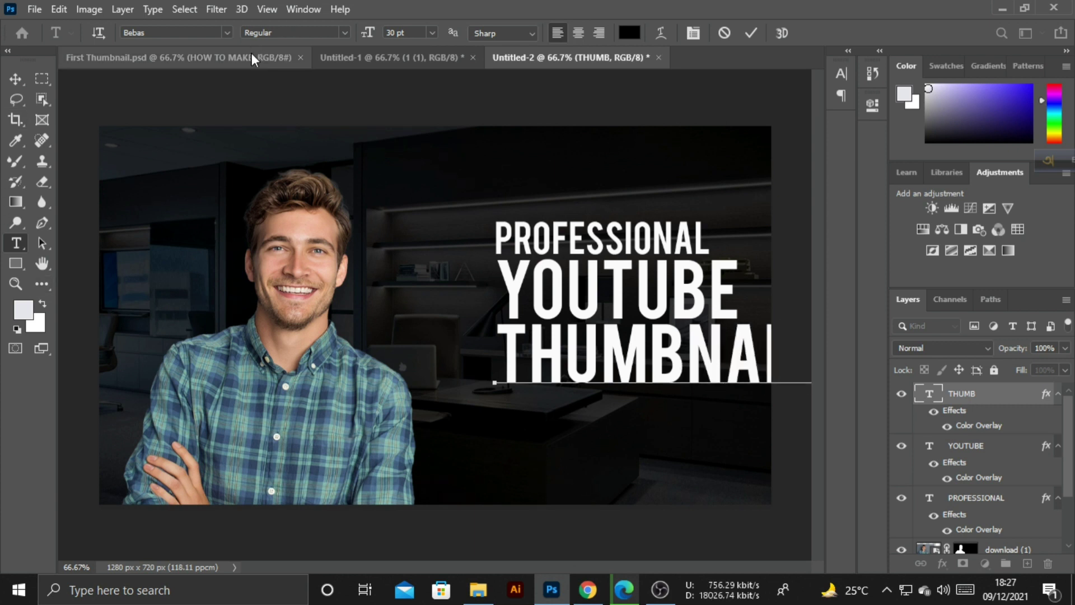
key("ctrl+Return")
key("v")
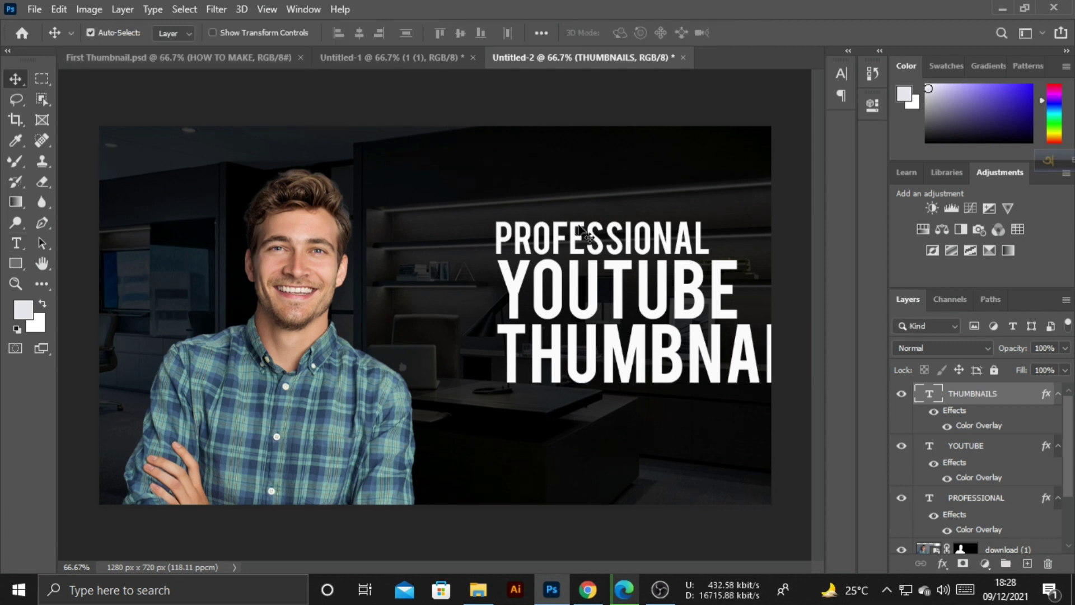
Step: Select the PROFESSIONAL, YOUTUBE and THUMBNAILS texts together and move them up and left so all lines fit on the canvas
left_click(602, 247)
left_click(603, 297, "shift")
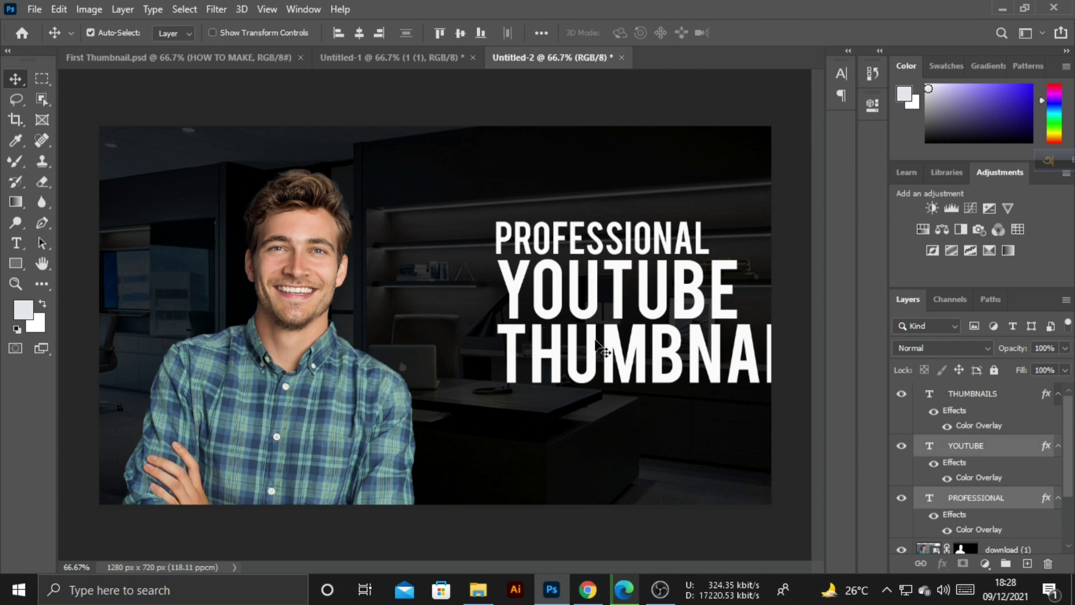
left_click(596, 348, "shift")
left_click_drag(596, 347, 508, 325)
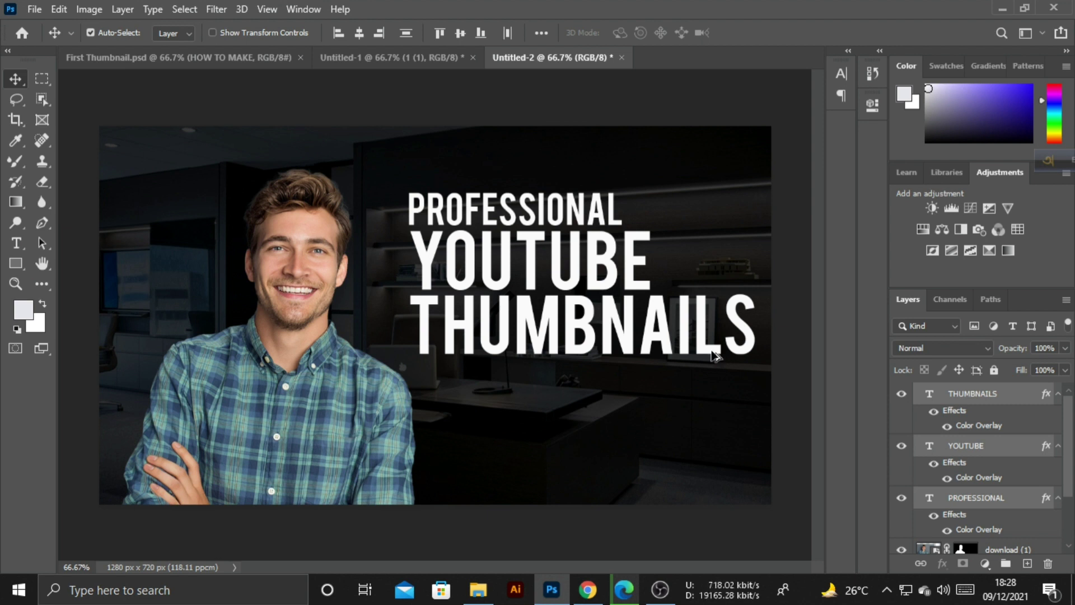
Step: Duplicate only the THUMBNAILS text directly below the original and replace the copy's wording with DESIGN
left_click_drag(711, 352, 713, 381)
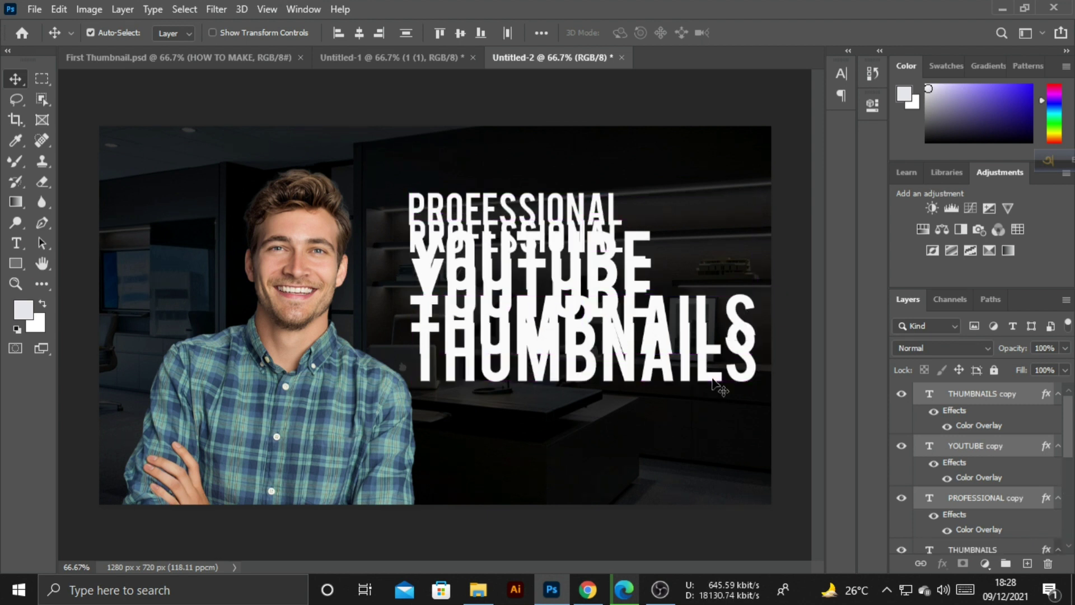
key("ctrl+z")
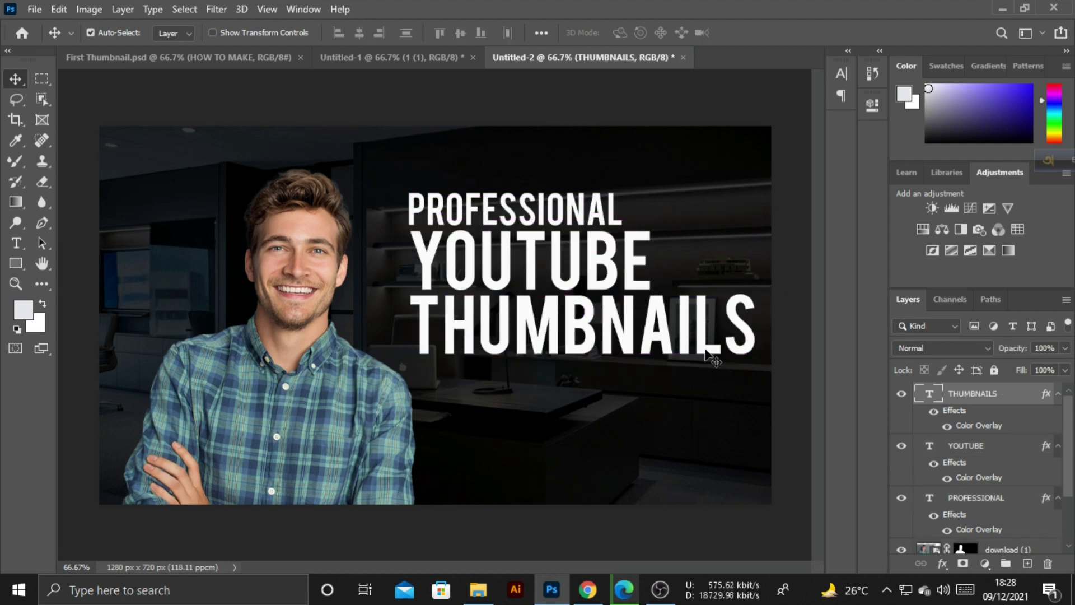
left_click_drag(707, 353, 707, 420)
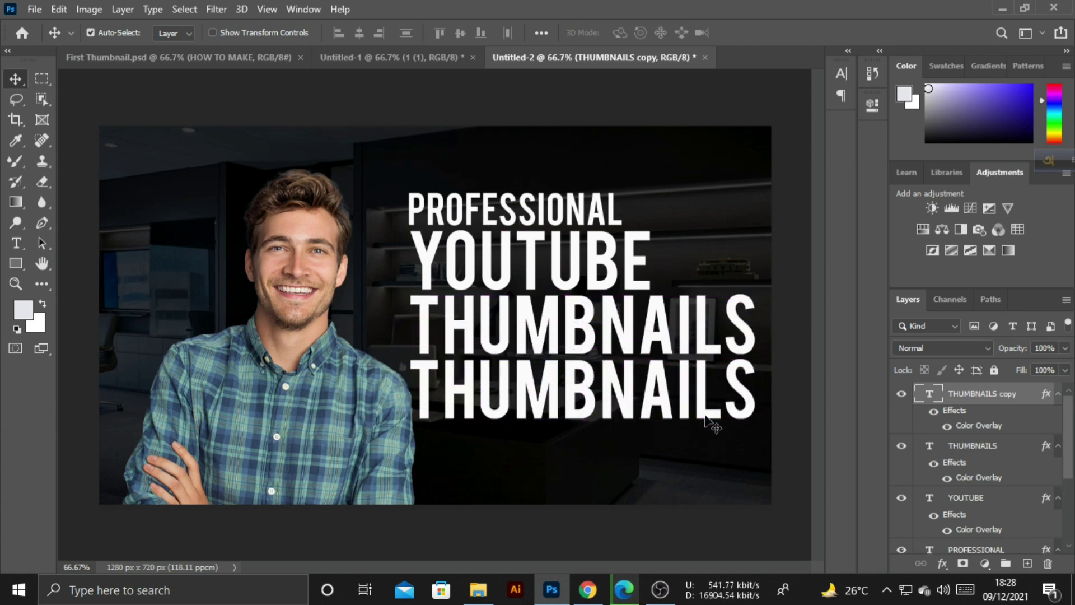
double_click(757, 409)
type("DESIGN")
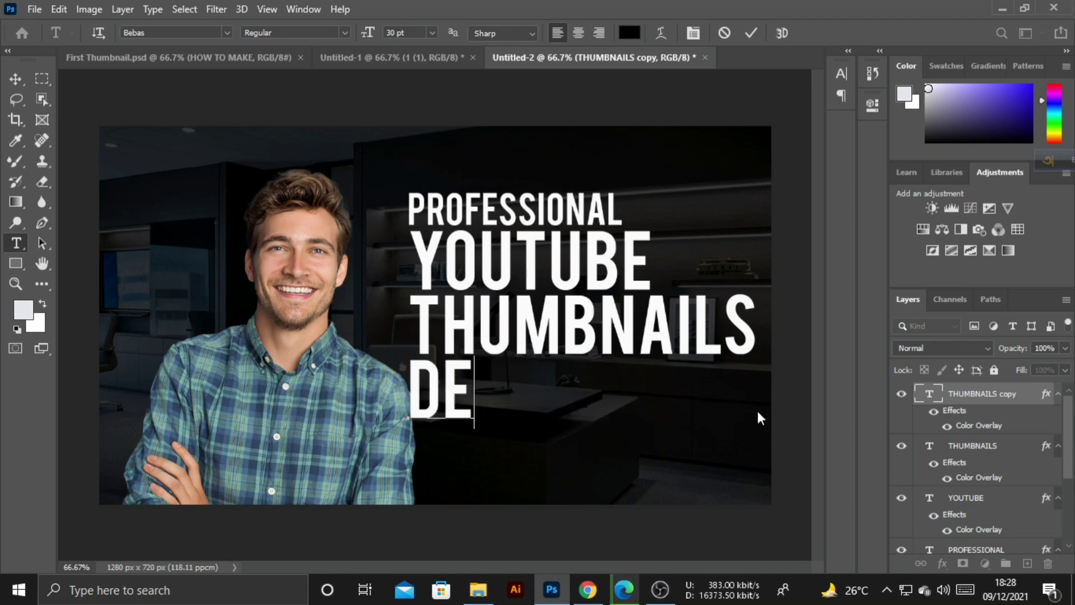
left_click(15, 79)
Step: Set the DESIGN text to 18 pt, close to the size of PROFESSIONAL, and move it up directly beneath THUMBNAILS
left_click(522, 220)
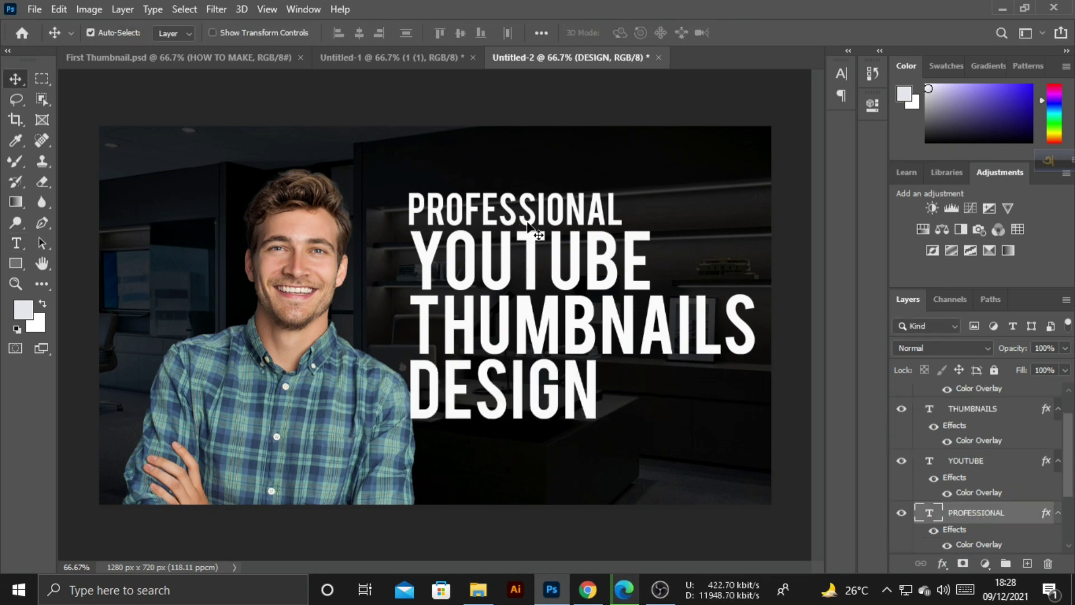
left_click(842, 74)
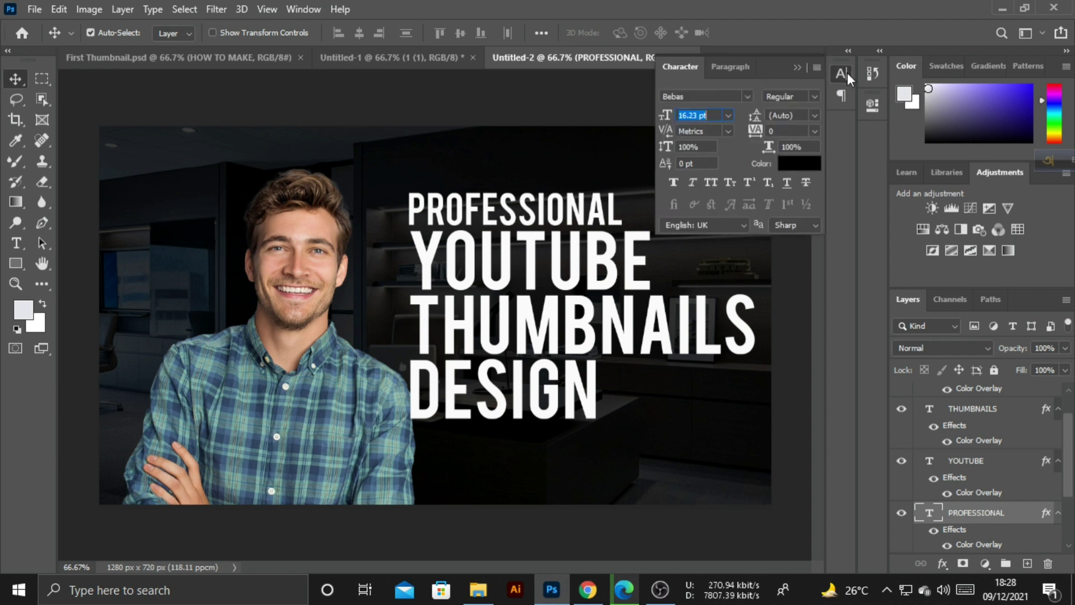
left_click(841, 74)
left_click(532, 414)
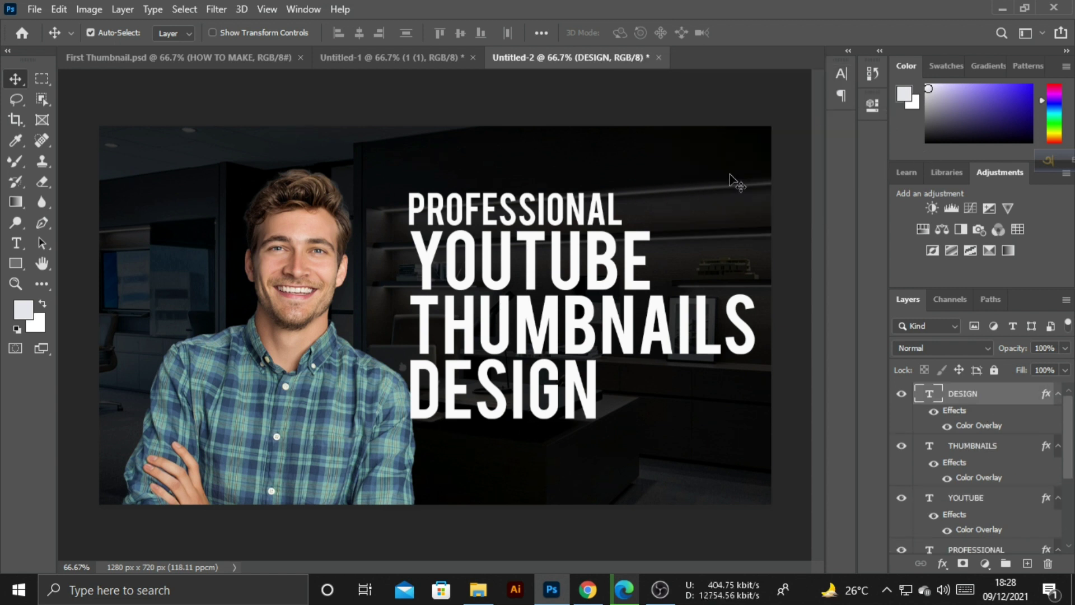
left_click(841, 71)
type("18")
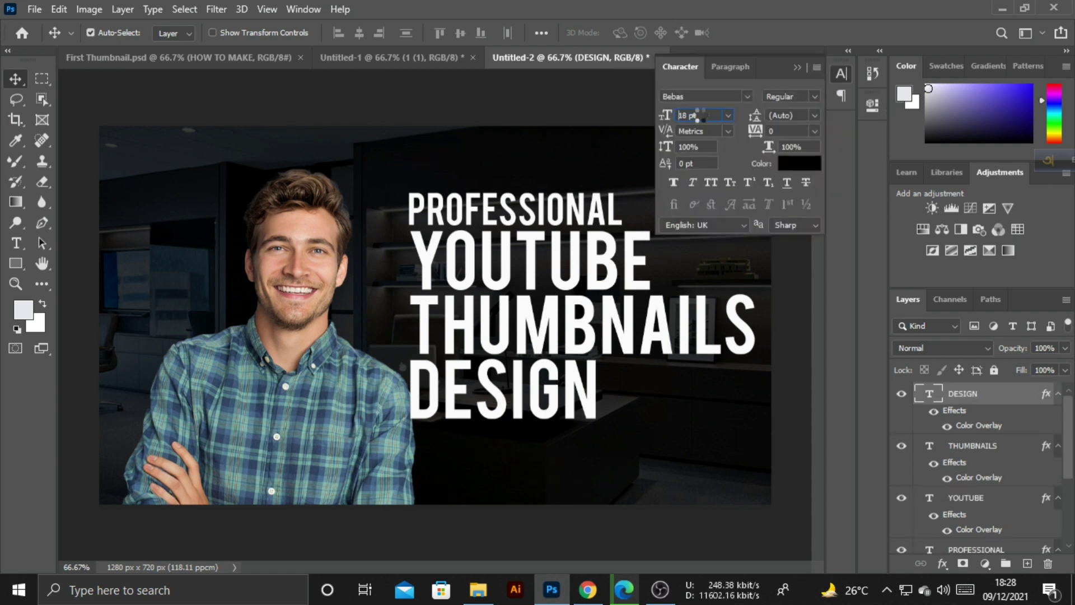
key("Return")
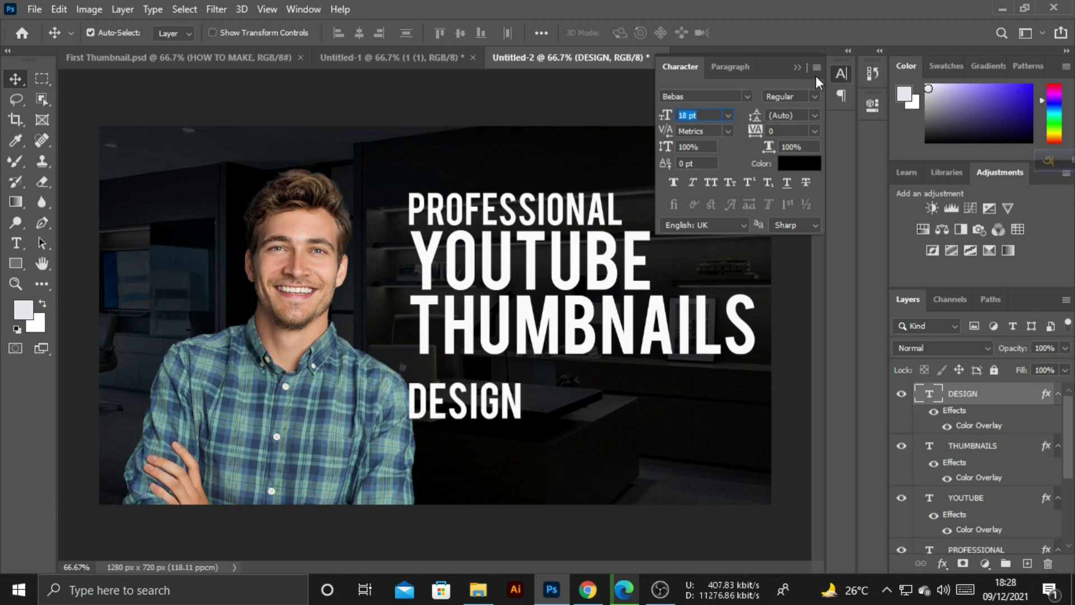
left_click(841, 71)
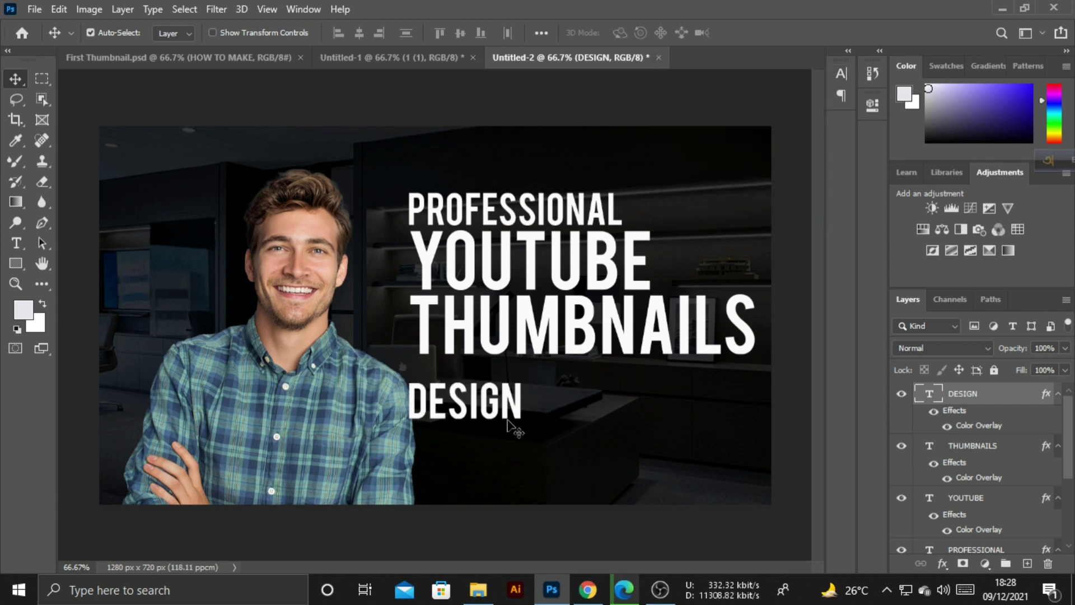
left_click_drag(520, 415, 527, 388)
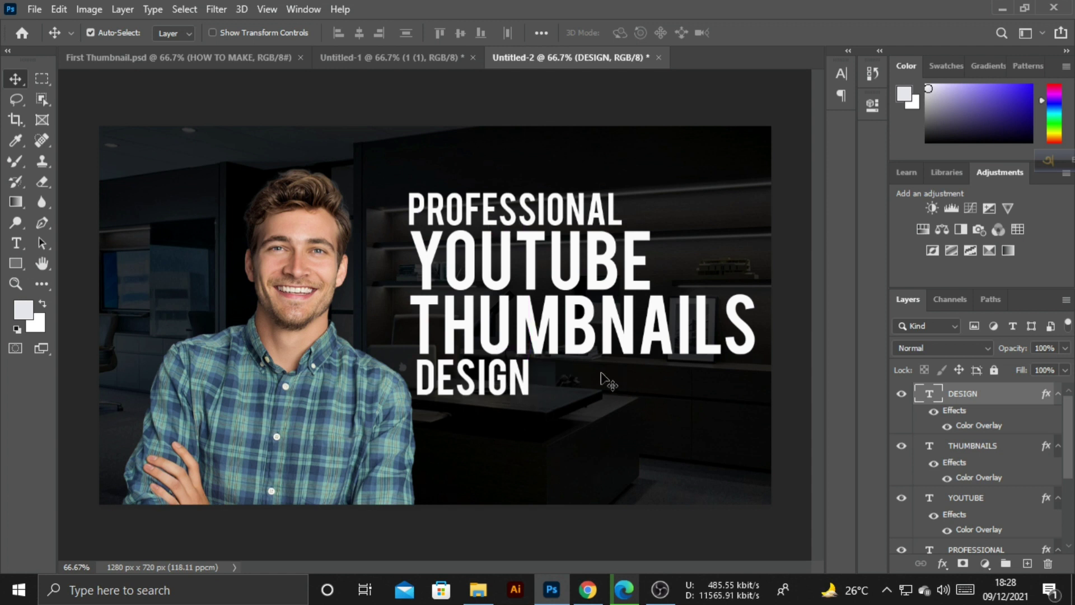
Step: Reduce the THUMBNAILS font size to about 24 pt and move THUMBNAILS and DESIGN up to close the gaps between the lines
left_click(655, 331)
left_click(841, 72)
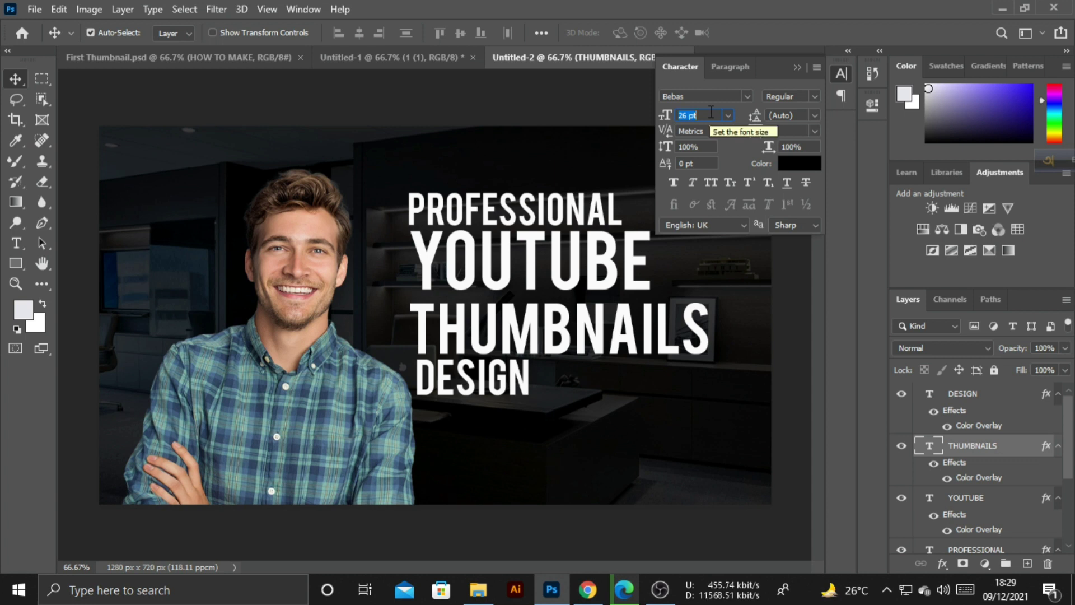
key("Down")
key("Down")
left_click(797, 67)
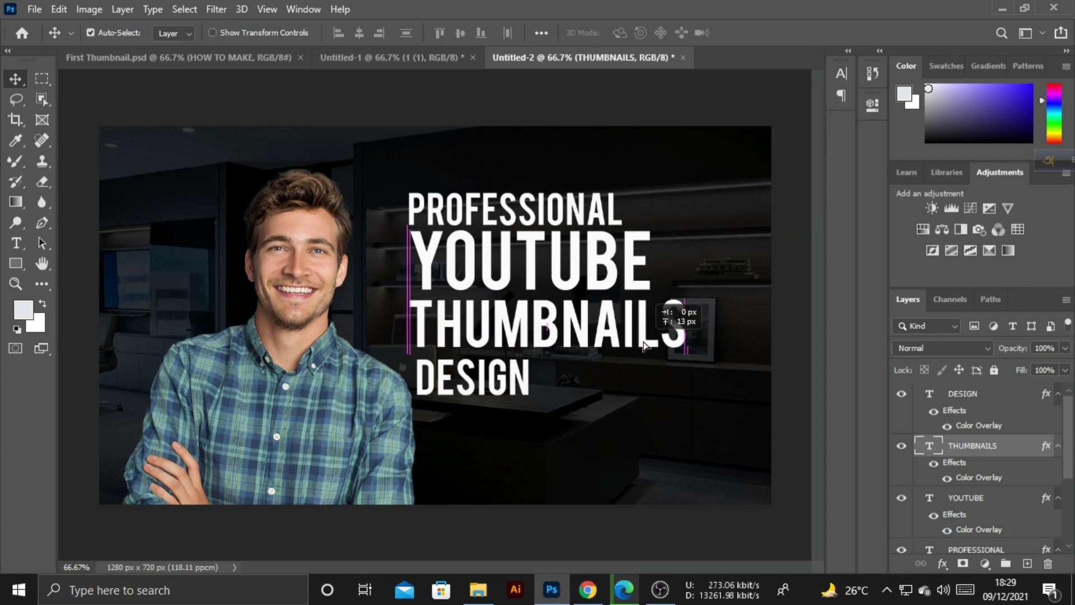
left_click_drag(524, 391, 524, 378)
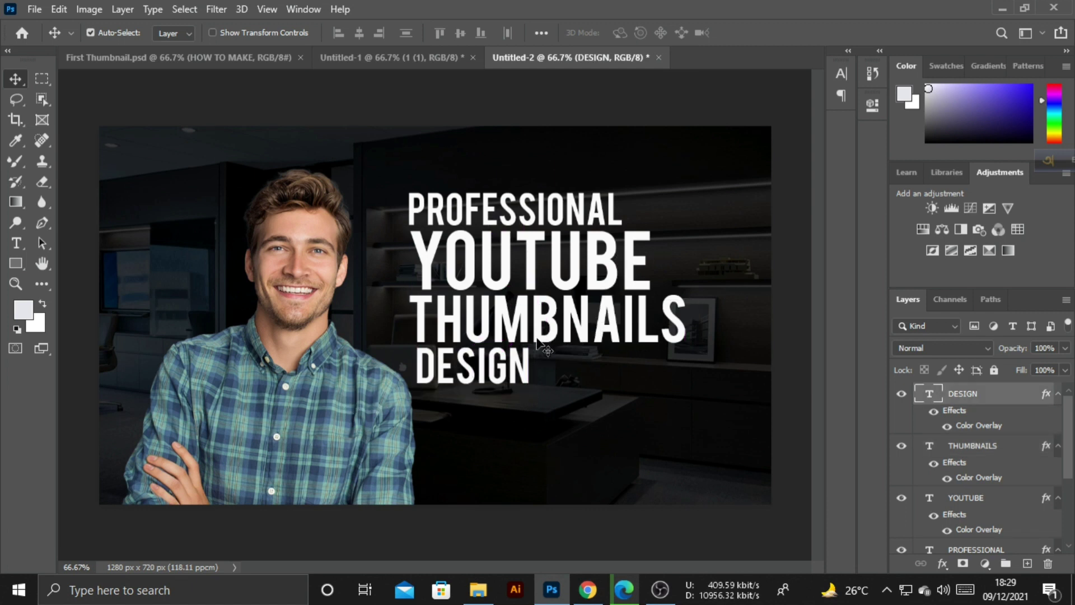
Step: Move all four title lines together to the left side of the canvas and the cut-out man to the right side
left_click(513, 215)
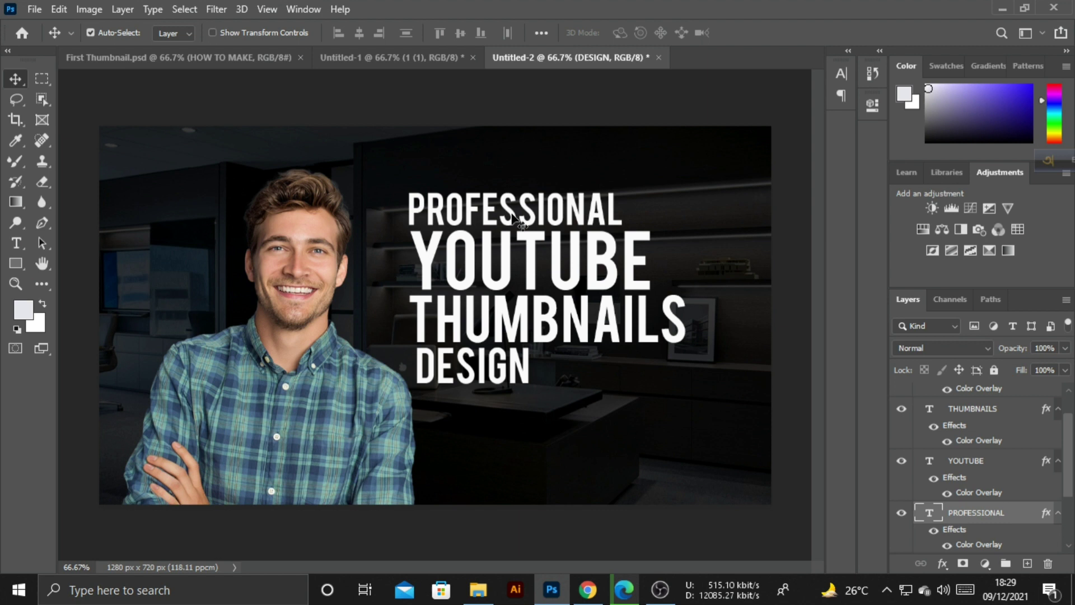
left_click(510, 269, "shift")
left_click(510, 336, "shift")
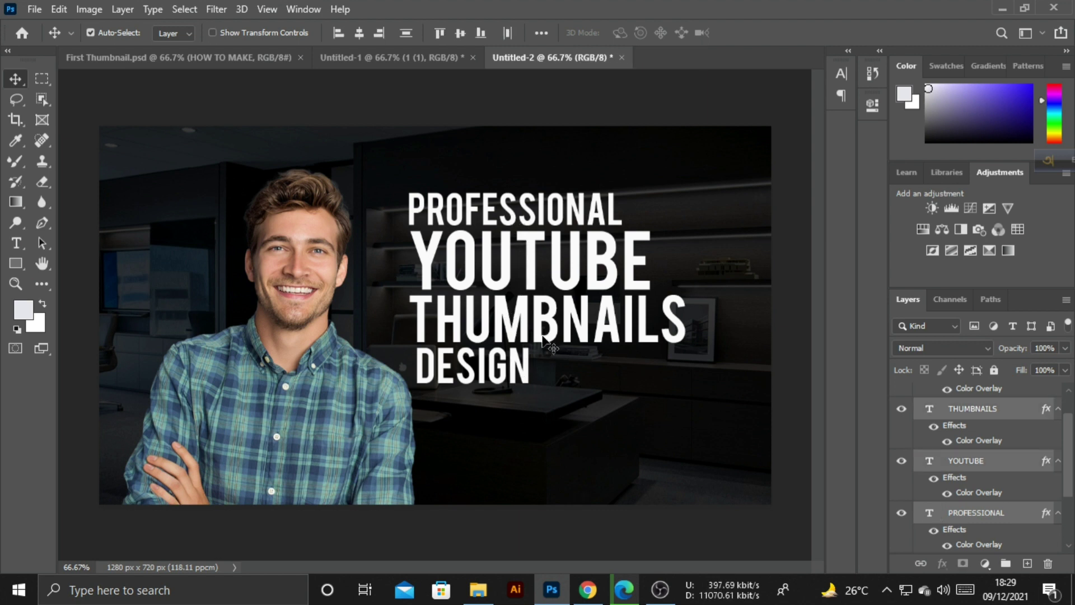
left_click_drag(539, 336, 255, 362)
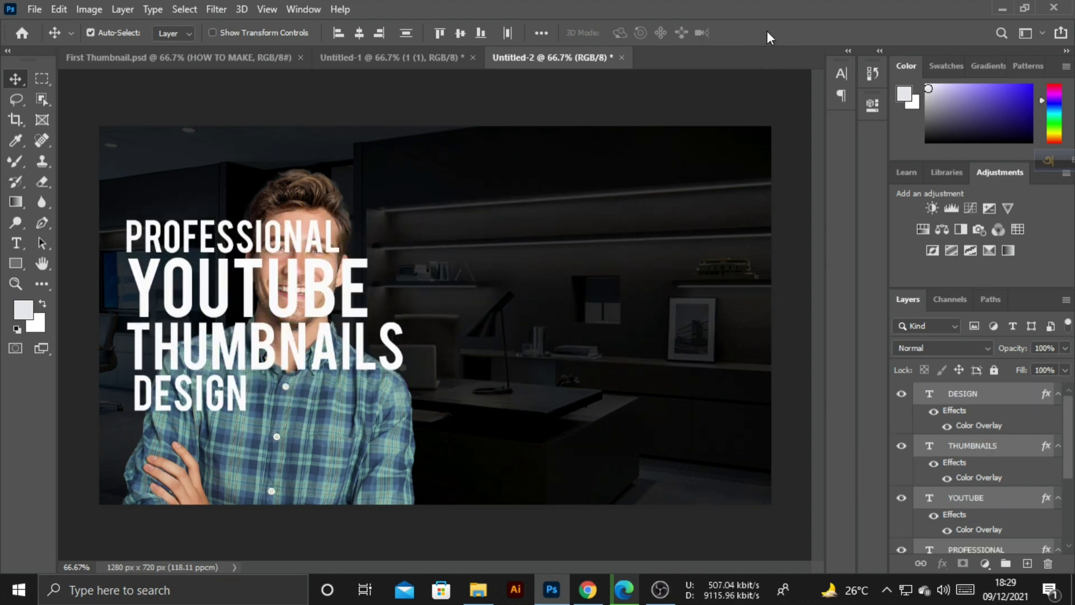
left_click_drag(347, 438, 648, 440)
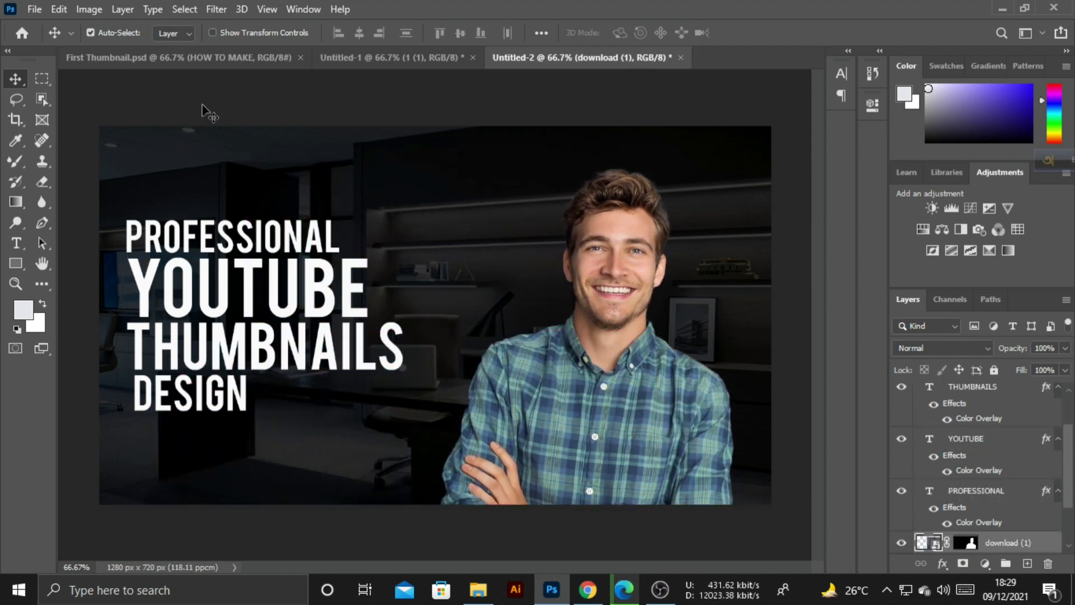
left_click(238, 87)
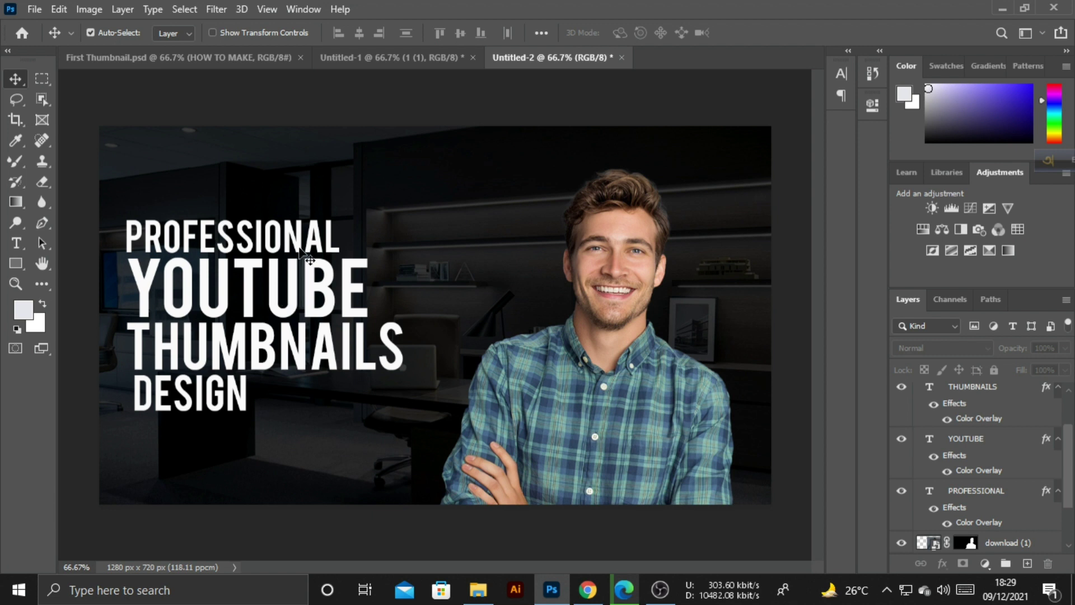
Step: Centre the PROFESSIONAL, THUMBNAILS and DESIGN lines horizontally on the YOUTUBE line
left_click_drag(299, 248, 316, 248)
left_click_drag(248, 405, 348, 370)
left_click(359, 370)
left_click_drag(300, 399, 301, 399)
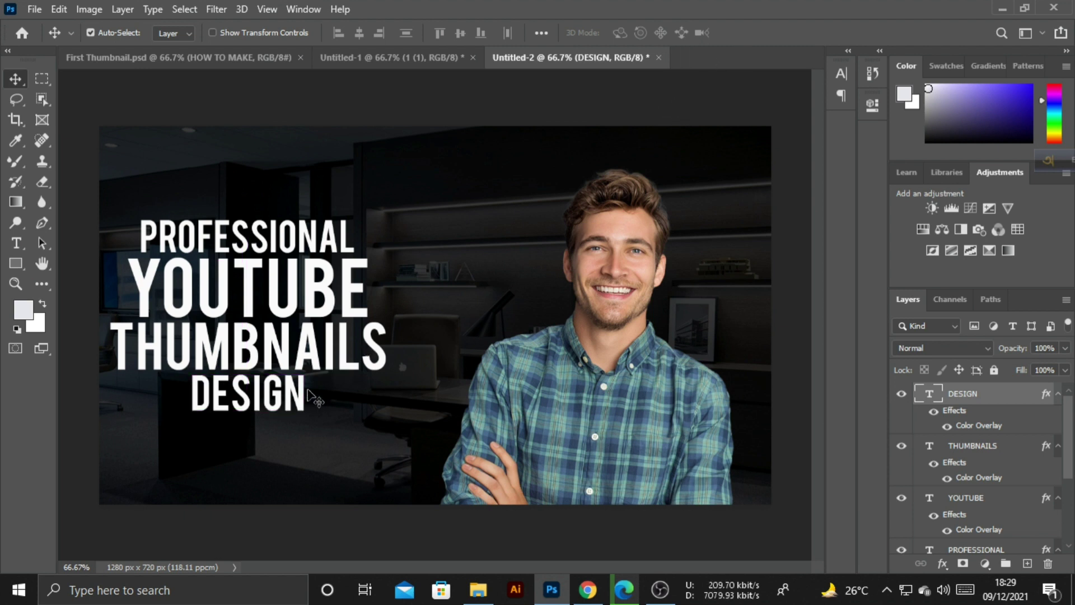
Step: Nudge the YOUTUBE, THUMBNAILS and DESIGN lines down slightly to even out the spacing between the title lines
left_click(289, 312)
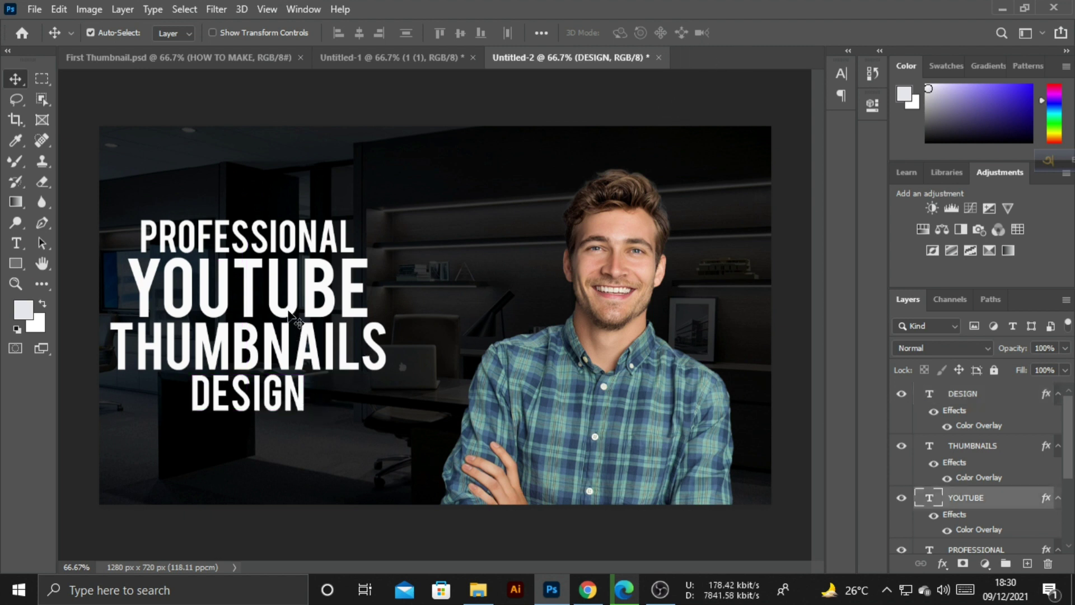
left_click(294, 344, "shift")
left_click(308, 381, "shift")
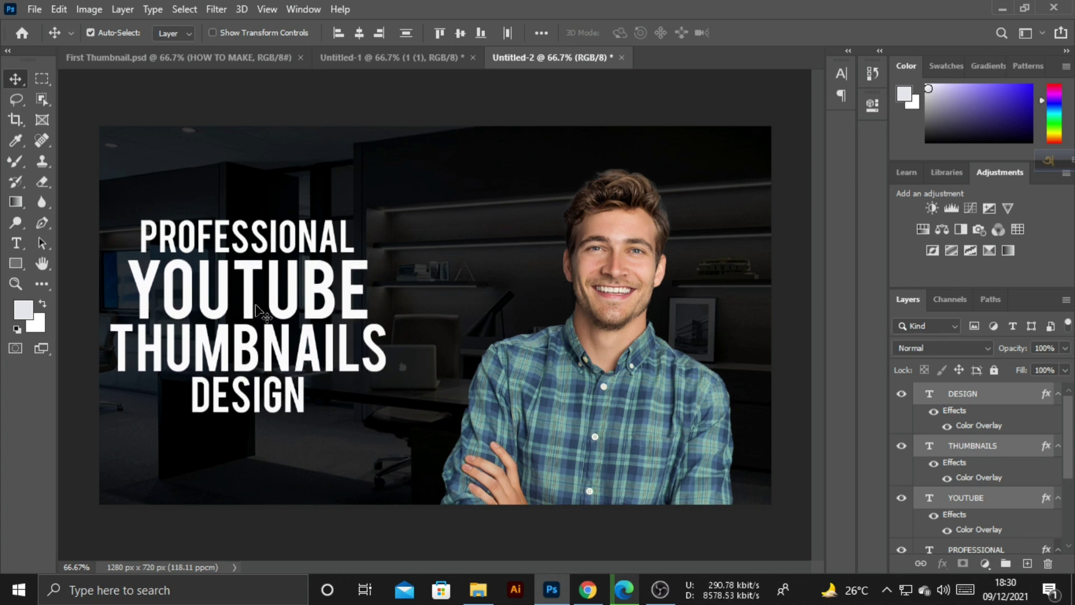
left_click(961, 392)
left_click(328, 362)
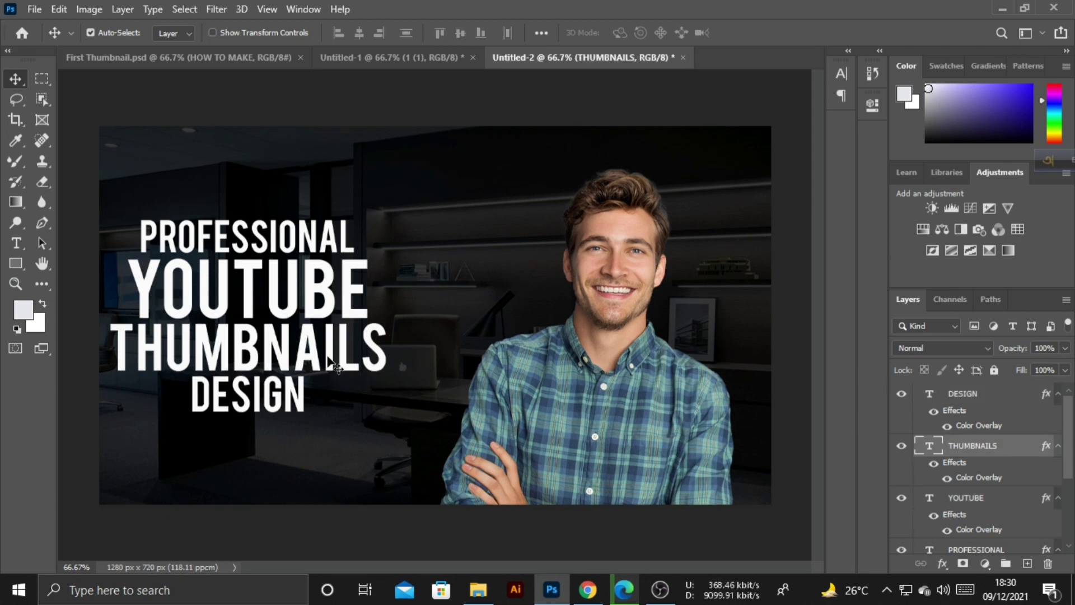
left_click(304, 401)
key("Down")
key("Down")
key("Down")
key("Down")
key("Down")
key("Down")
key("Down")
key("Down")
key("Down")
key("Down")
key("Up")
key("Up")
key("Up")
key("Up")
key("Up")
key("Up")
key("Up")
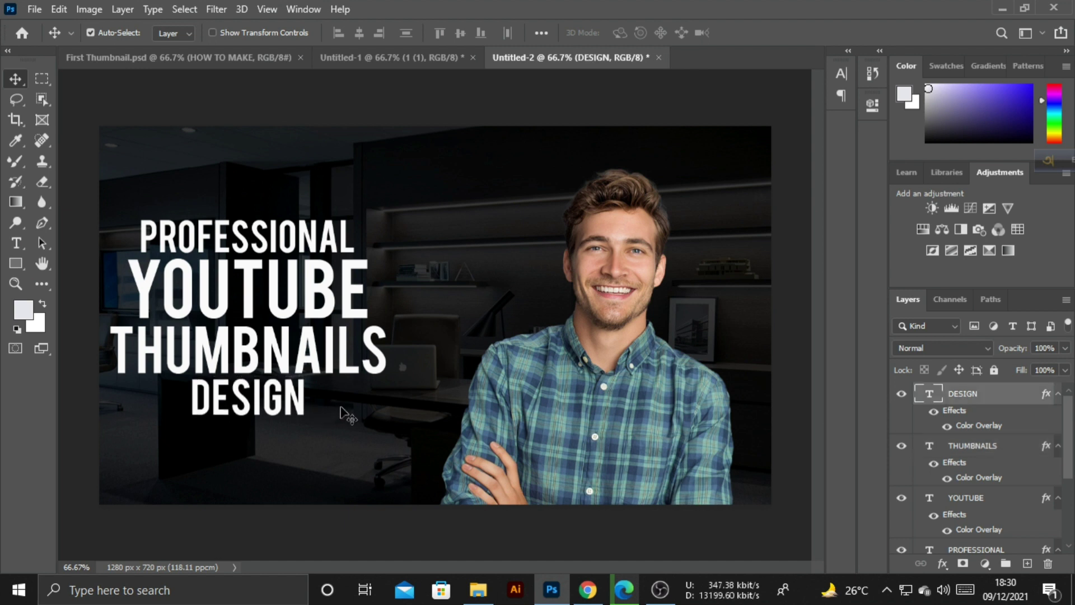
Step: Nudge PROFESSIONAL slightly up and DESIGN slightly down to fine-tune the title's line spacing
left_click(230, 252)
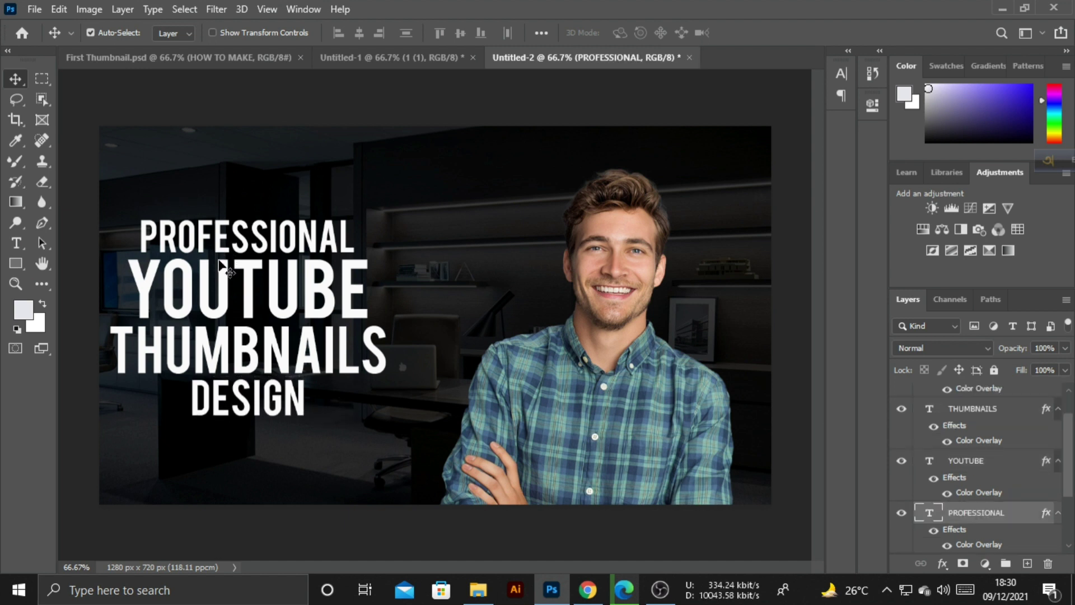
left_click(303, 415)
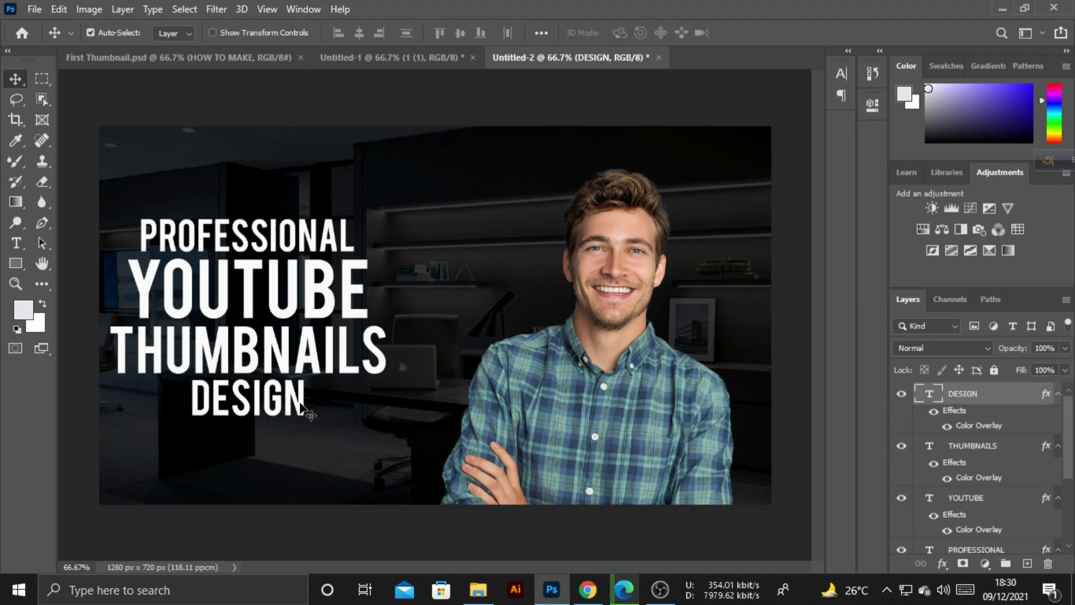
left_click(268, 370)
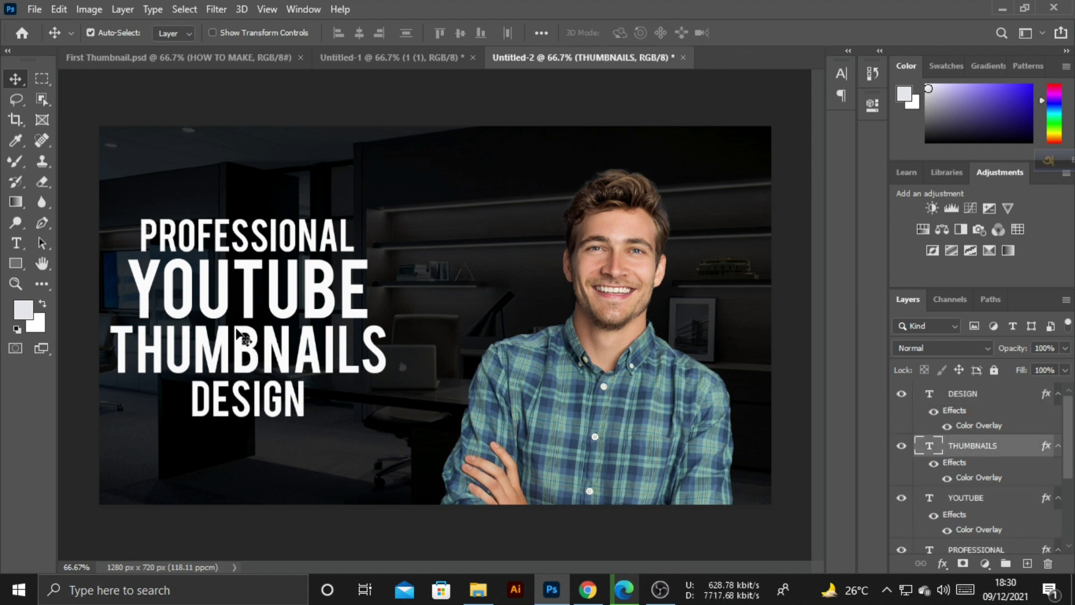
Step: Change the YOUTUBE text's Color Overlay to bright yellow
left_click(247, 305)
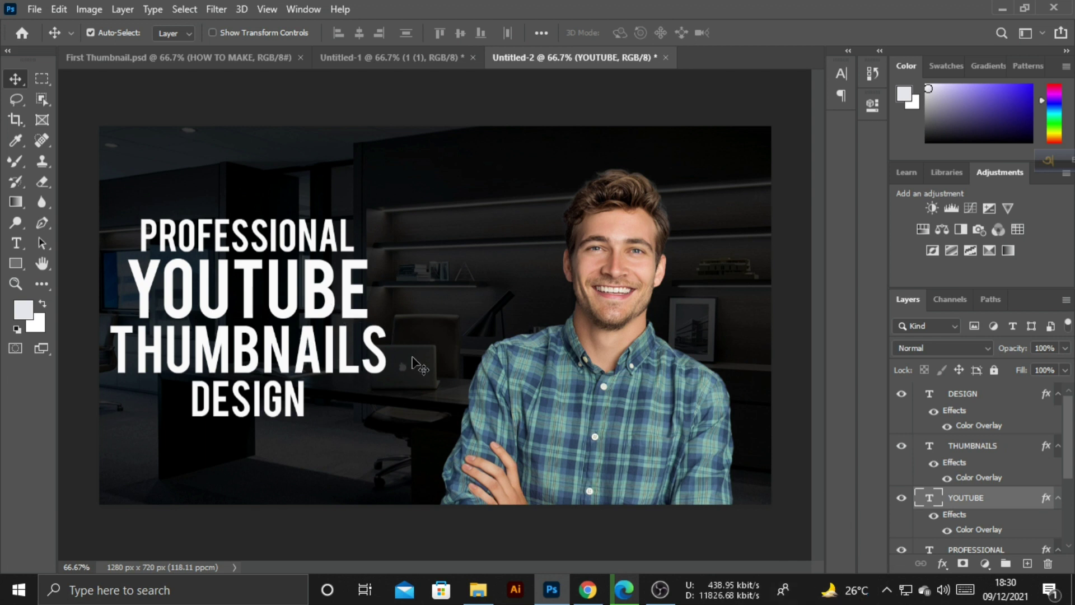
double_click(1026, 504)
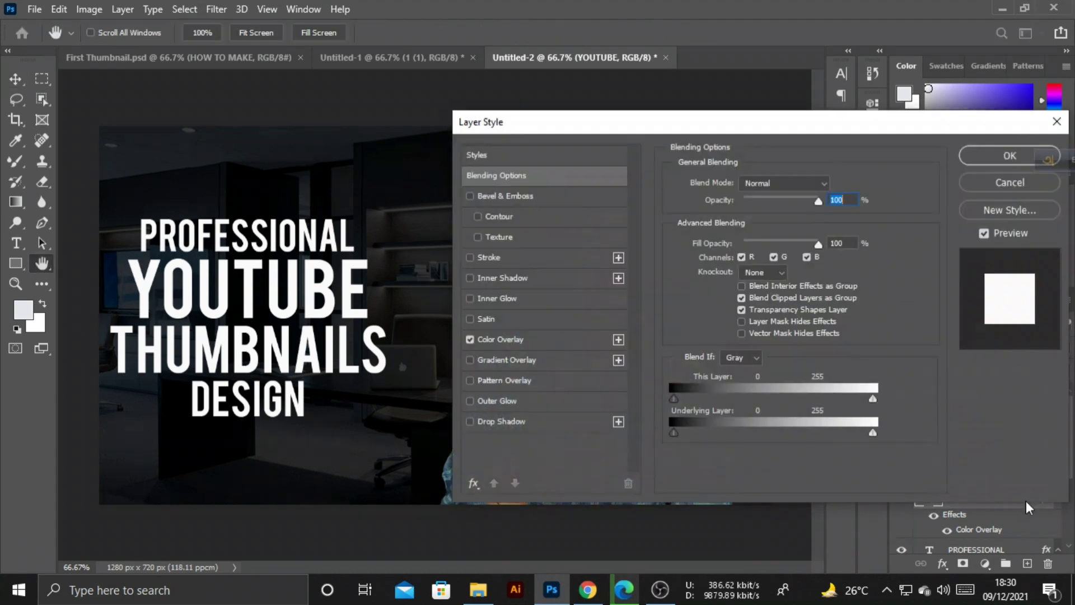
left_click(512, 340)
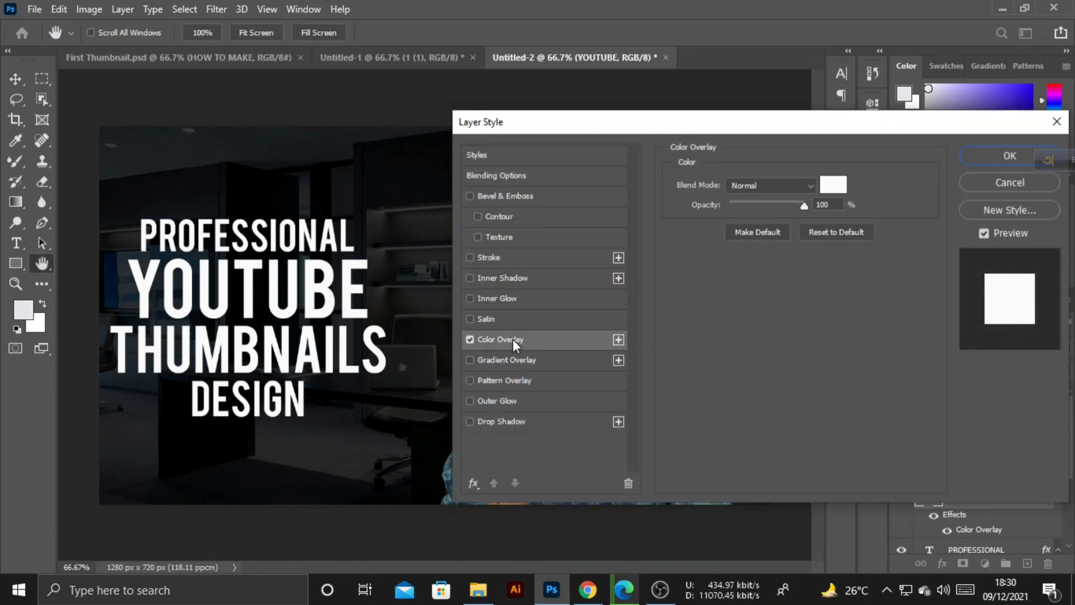
left_click(833, 184)
left_click_drag(547, 241, 545, 275)
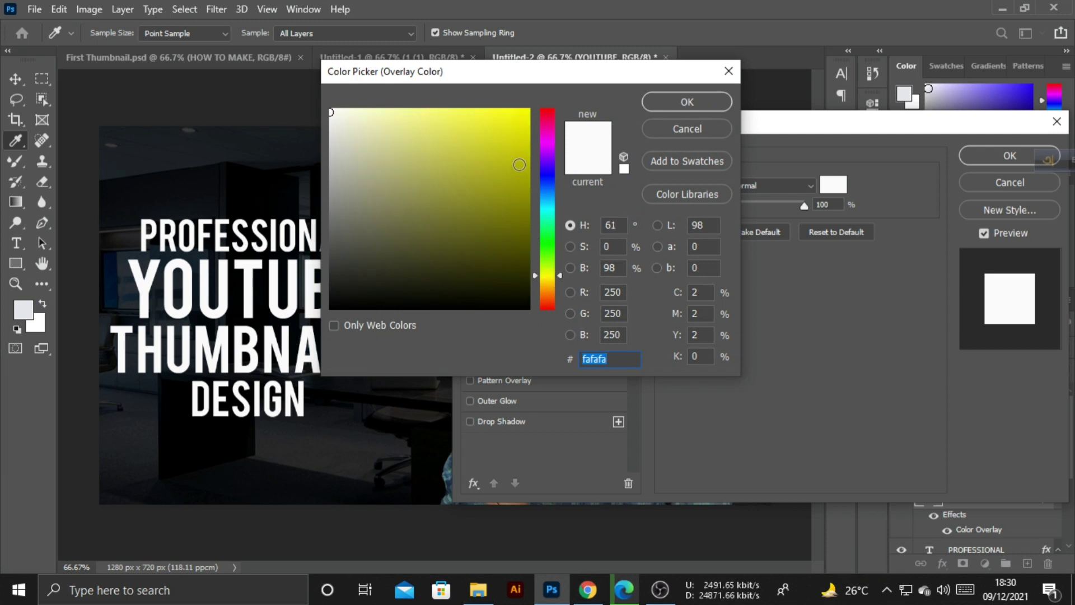
left_click(519, 119)
left_click(687, 106)
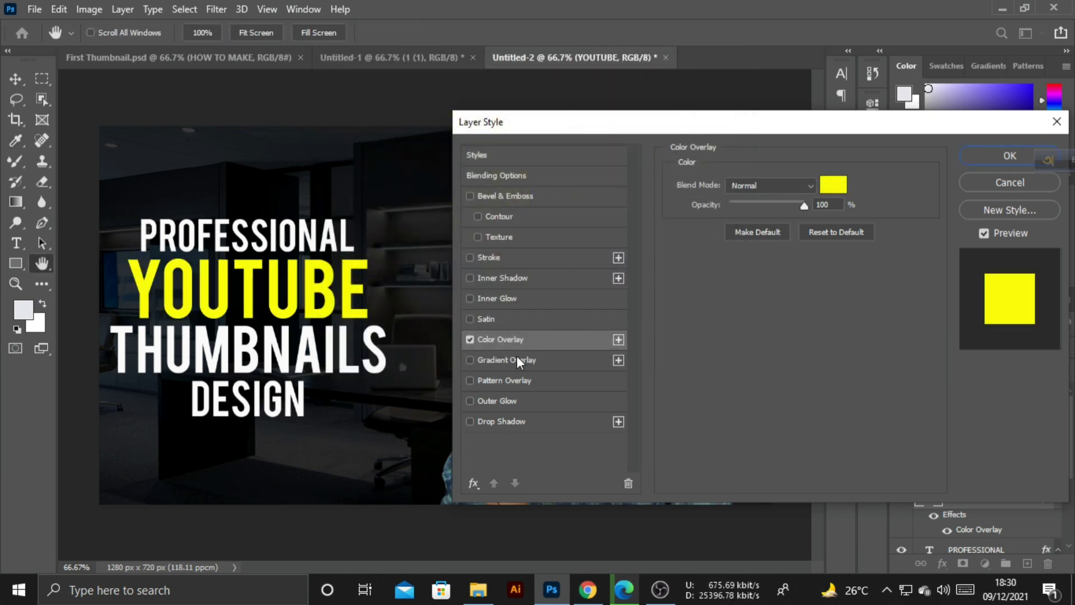
Step: Add Bevel & Emboss to the YOUTUBE text with a red f20b0b highlight colour and a near-white shadow colour
left_click(508, 197)
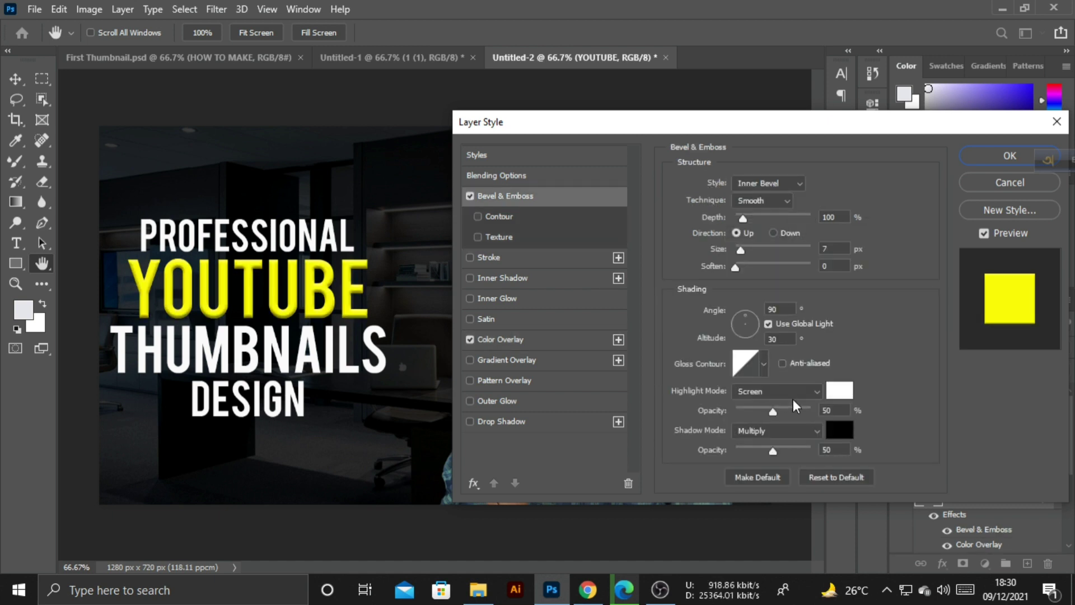
left_click(840, 391)
left_click(522, 119)
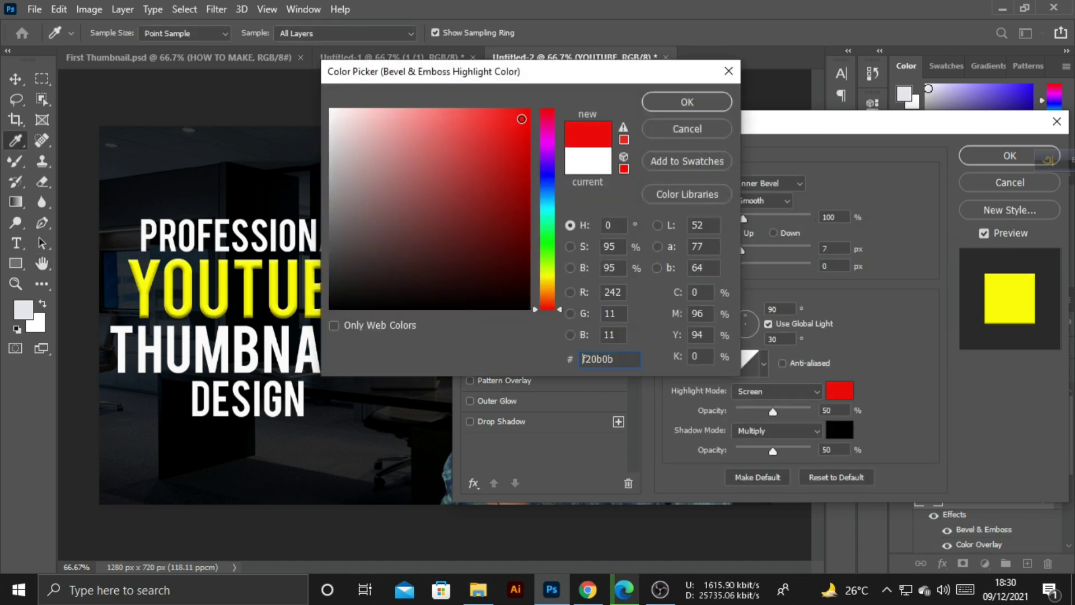
left_click(649, 104)
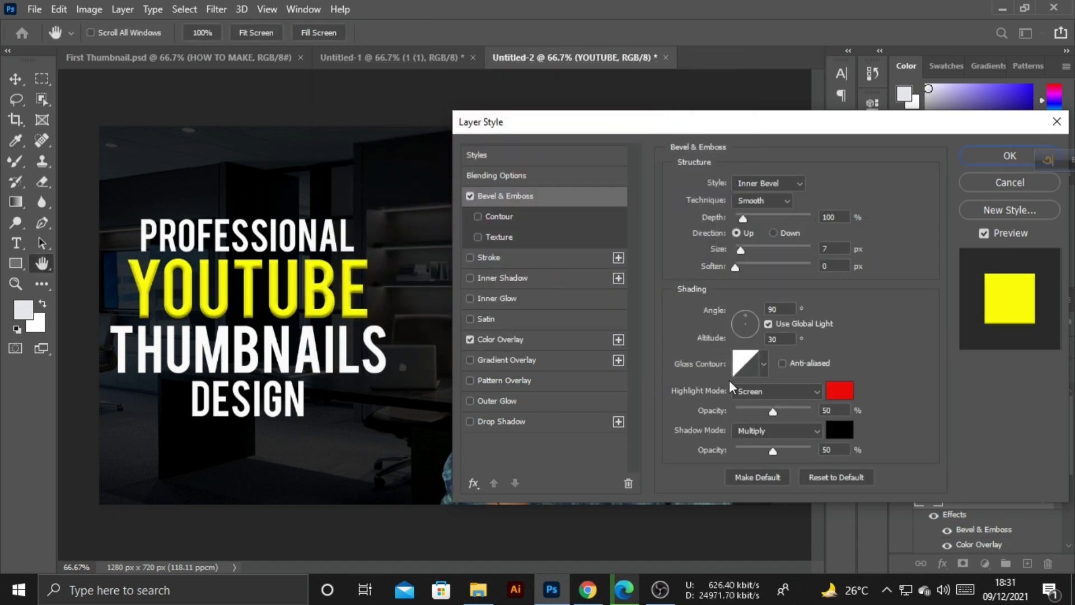
left_click(842, 433)
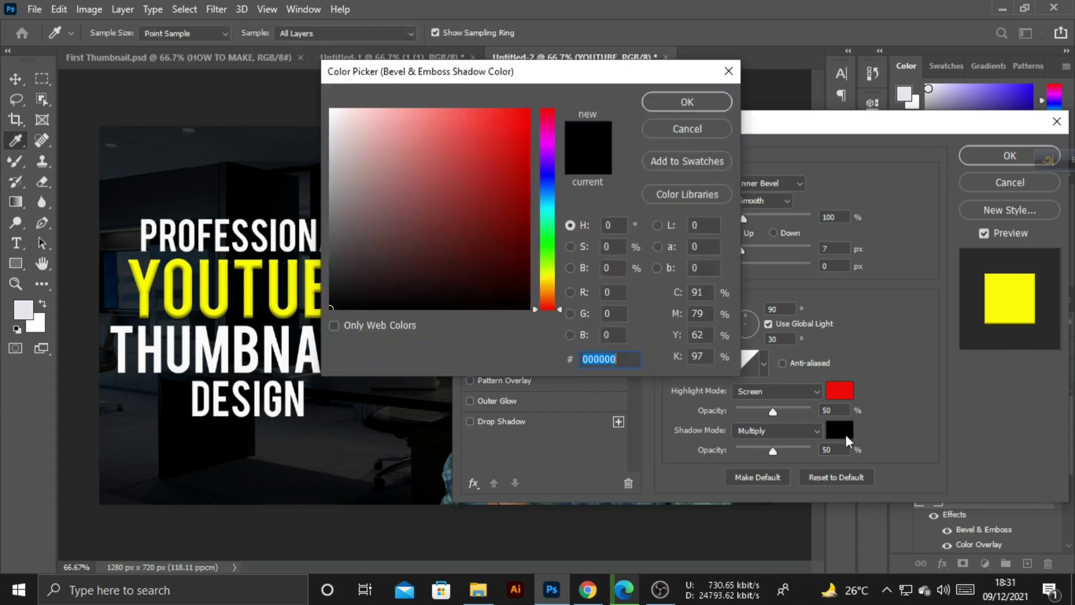
left_click(362, 128)
left_click(687, 102)
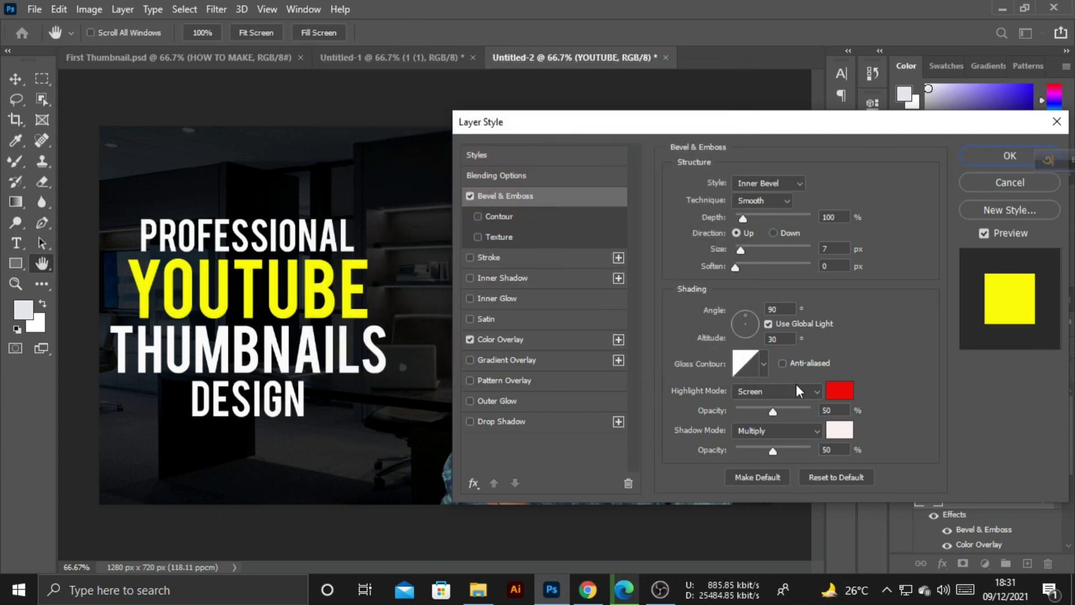
Step: Set both the highlight mode and the shadow mode of the YOUTUBE text's Bevel & Emboss to Normal
left_click(795, 391)
left_click(783, 195)
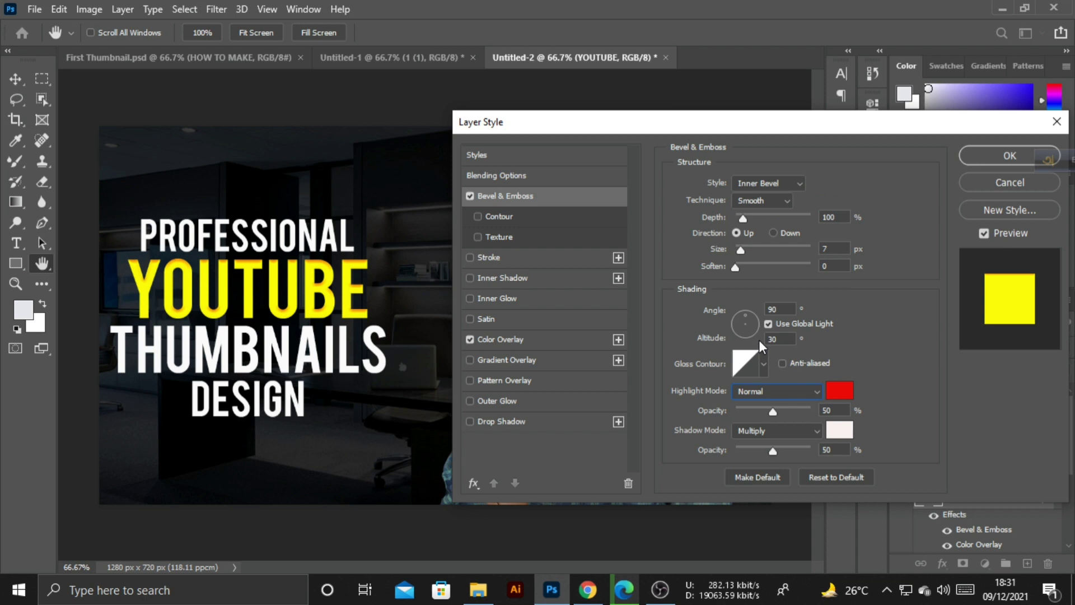
left_click(788, 437)
left_click(773, 196)
Step: Set the YOUTUBE bevel's depth to 200%, its size to 5 px and its light angle to 123°
type("200")
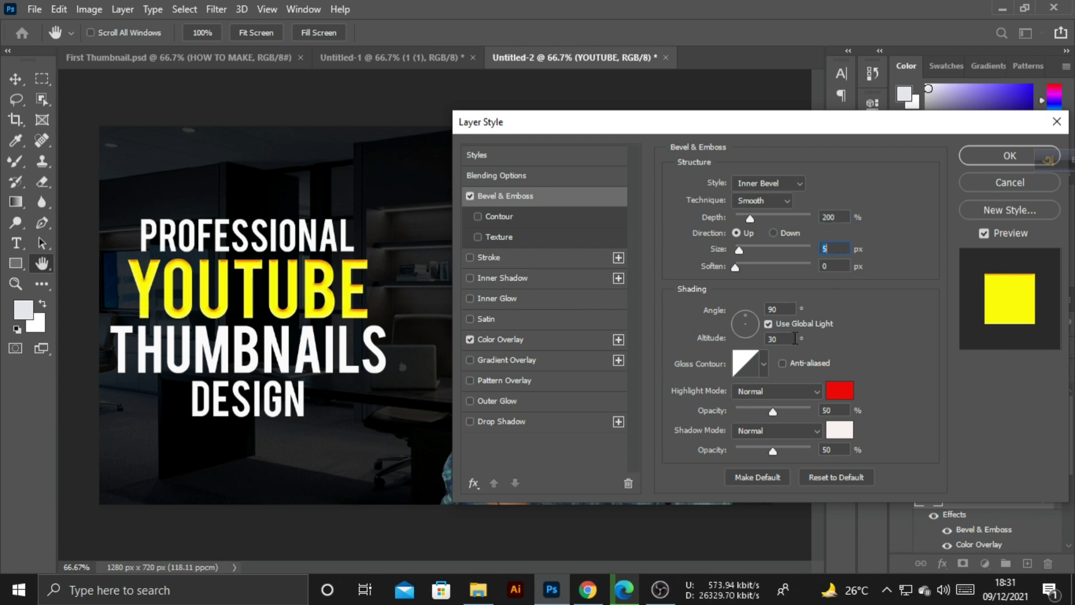
double_click(779, 309)
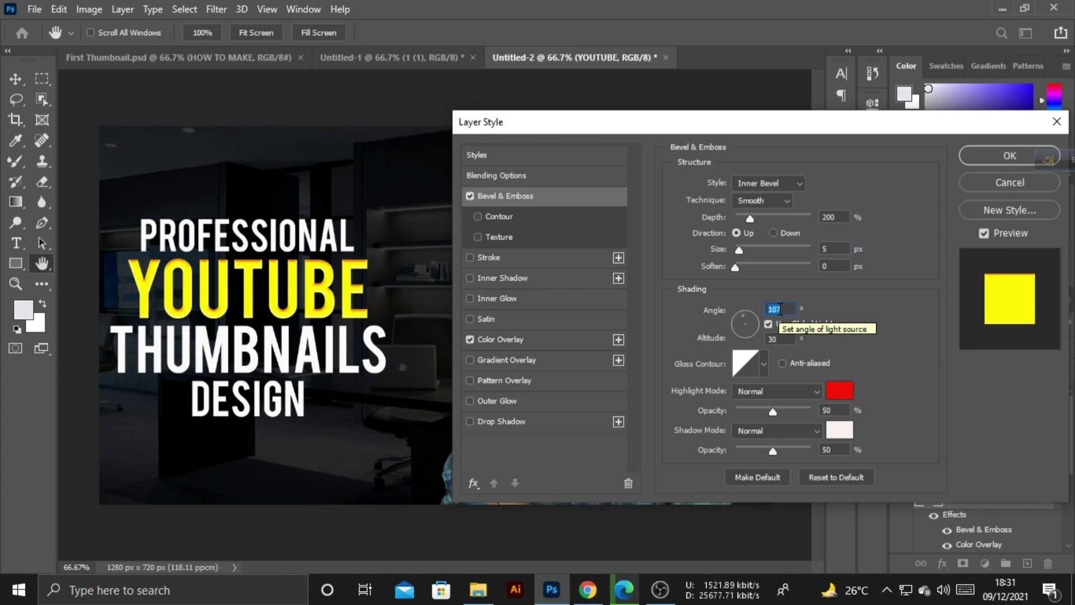
key("Up")
key("Up")
key("Up")
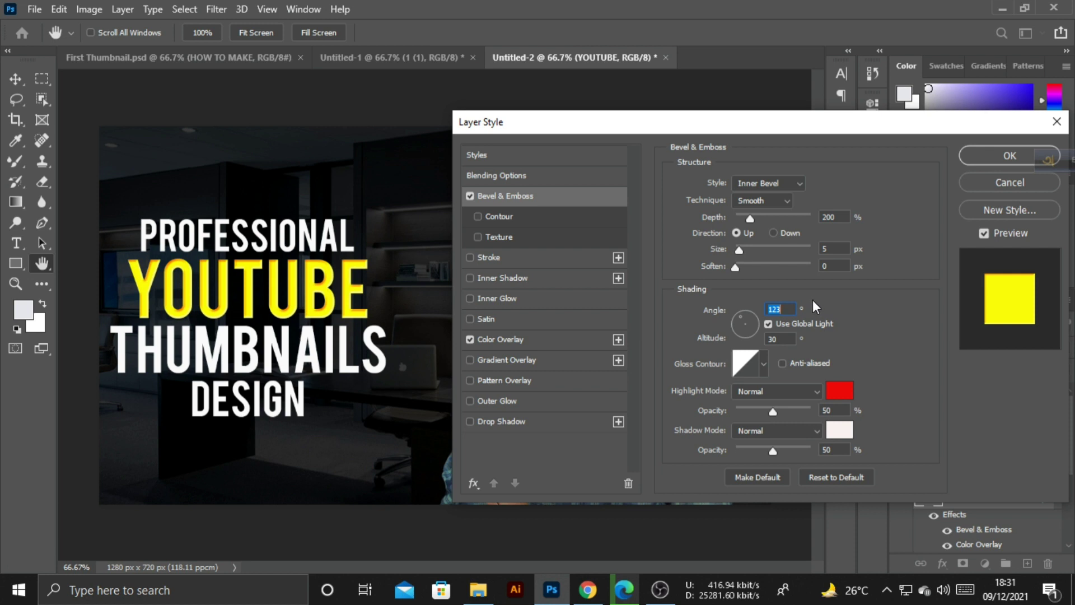
Step: Increase the depth of the YOUTUBE text's Bevel & Emboss to 500%
key("BackSpace")
key("BackSpace")
key("BackSpace")
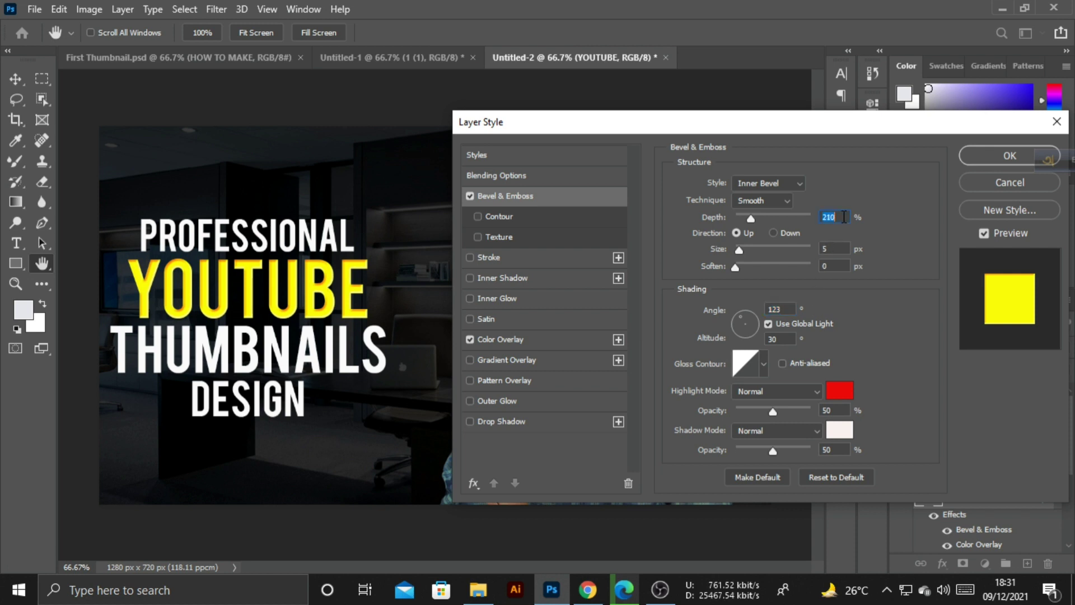
type("300")
left_click_drag(837, 217, 819, 216)
type("500")
Step: Add a Drop Shadow to the YOUTUBE text in red b92929 with the Normal blend mode
left_click(529, 418)
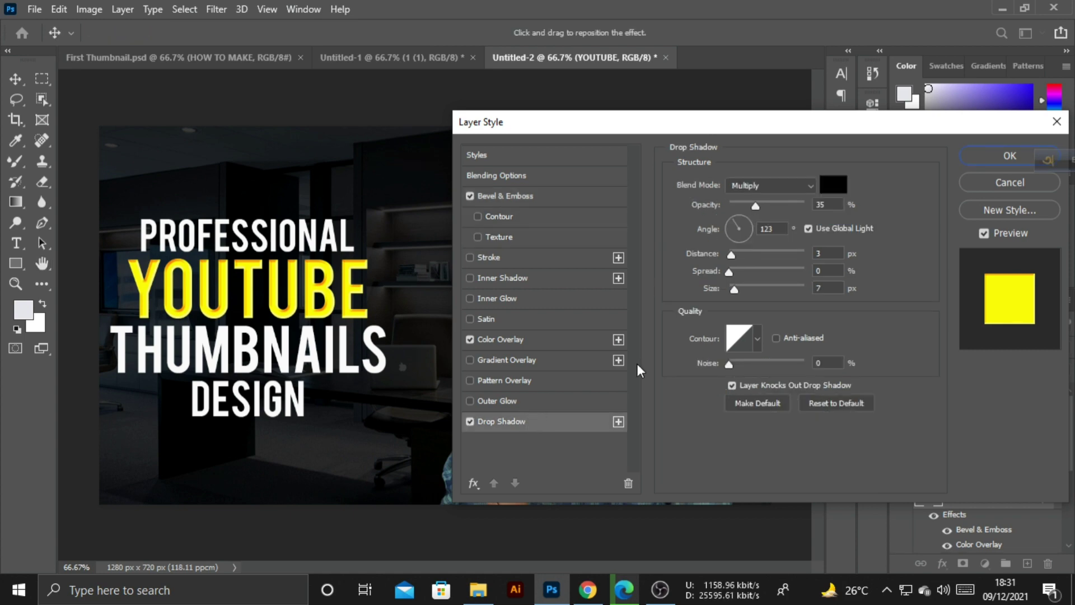
left_click(832, 186)
left_click_drag(461, 160, 485, 163)
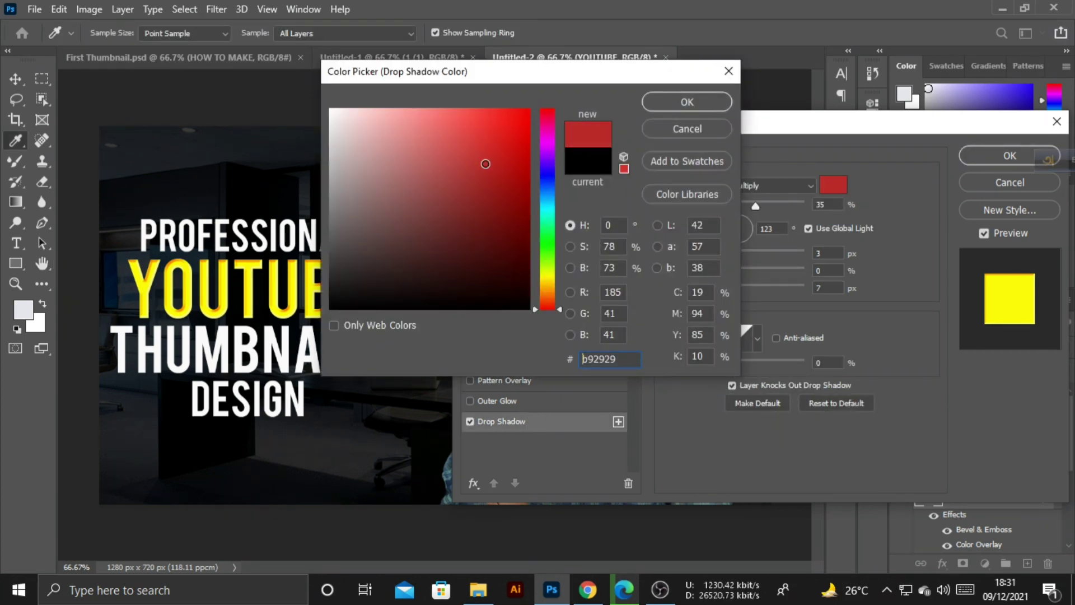
left_click(685, 103)
left_click(767, 195)
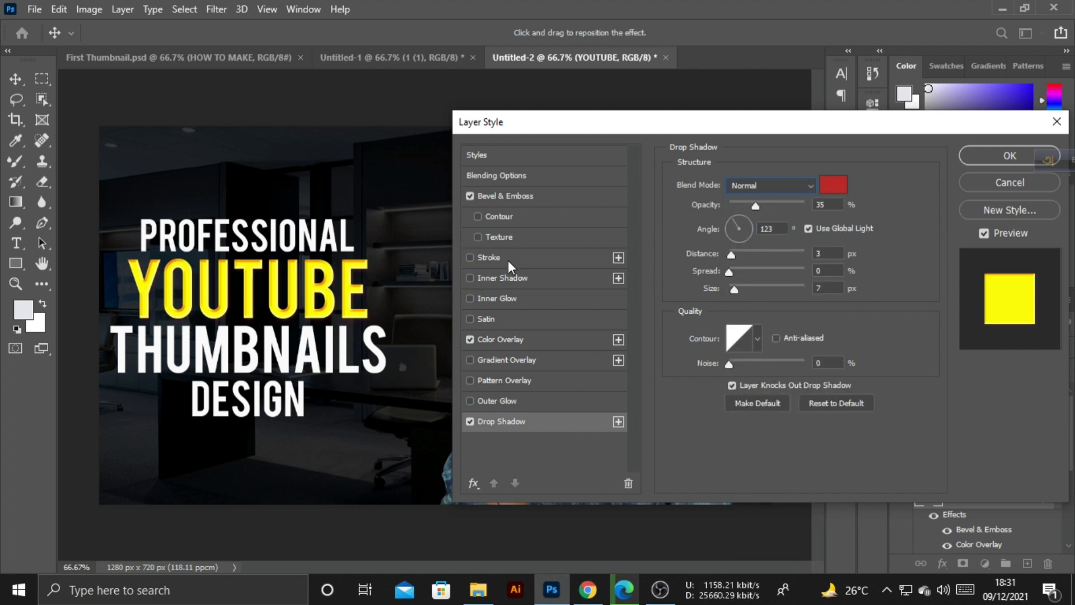
Step: Apply the S-curve contour preset to both the bevel's gloss contour and the drop shadow's contour on the YOUTUBE text
left_click(506, 196)
left_click(763, 364)
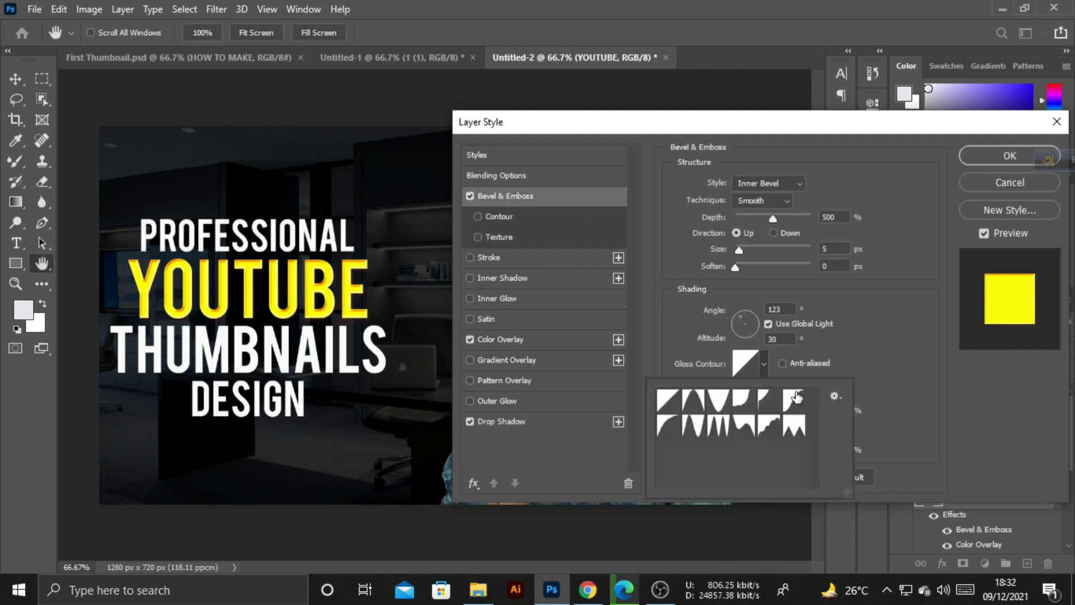
left_click(795, 399)
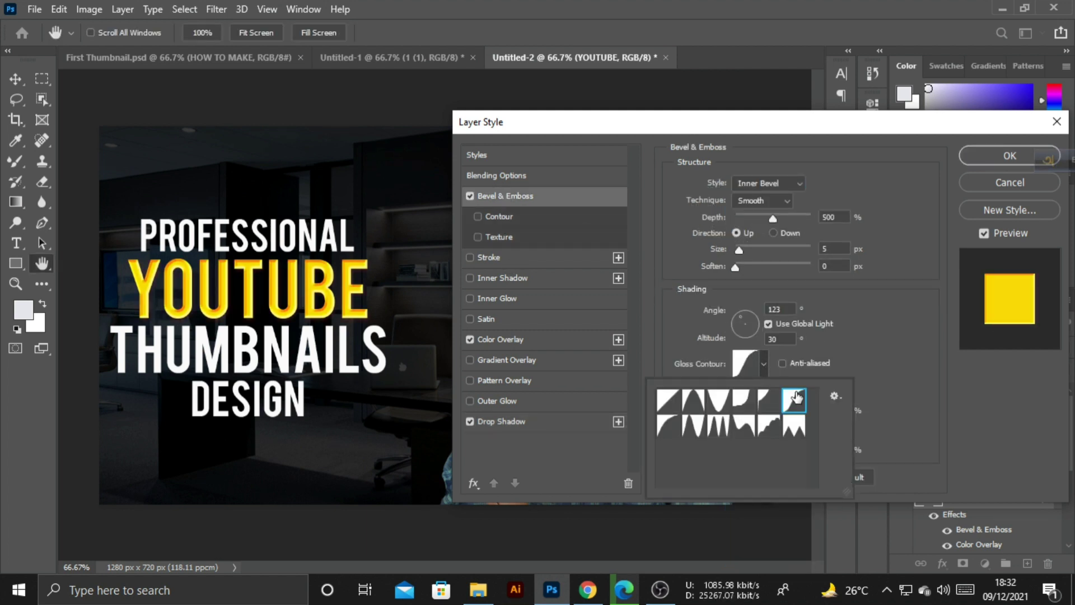
left_click(507, 421)
left_click(508, 421)
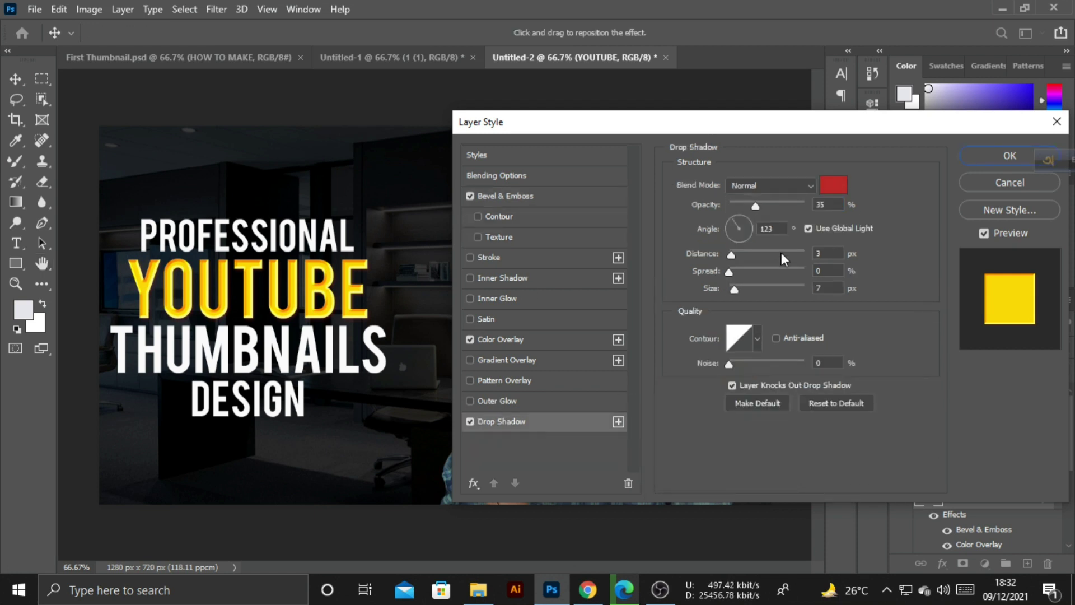
left_click(757, 339)
left_click(788, 375)
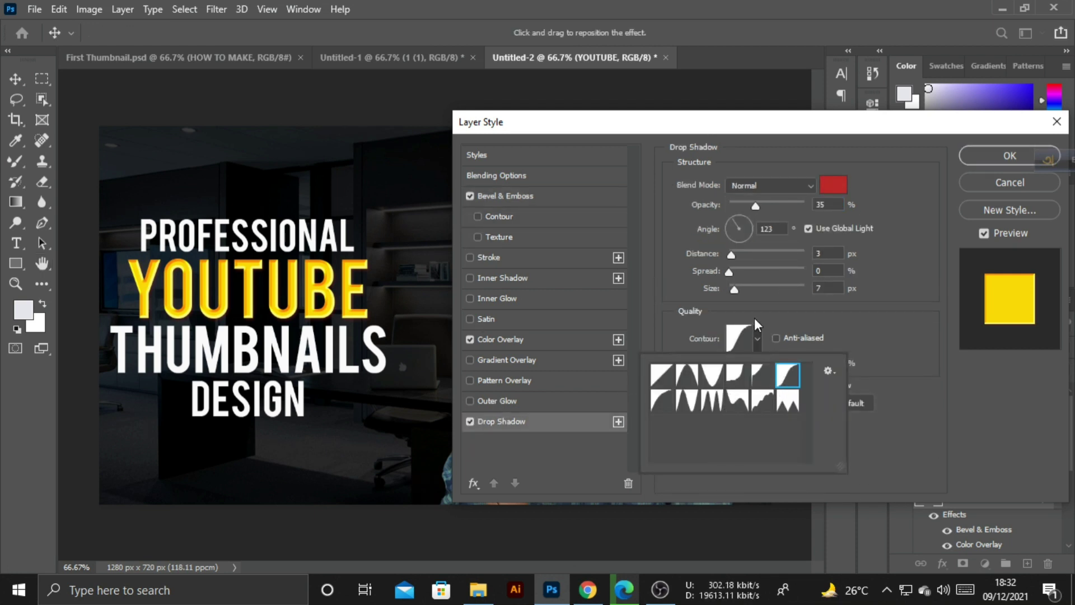
Step: Set the YOUTUBE drop shadow to size 2 px, opacity 100%, distance 1 px and spread 6%, and apply the layer style
left_click(831, 286)
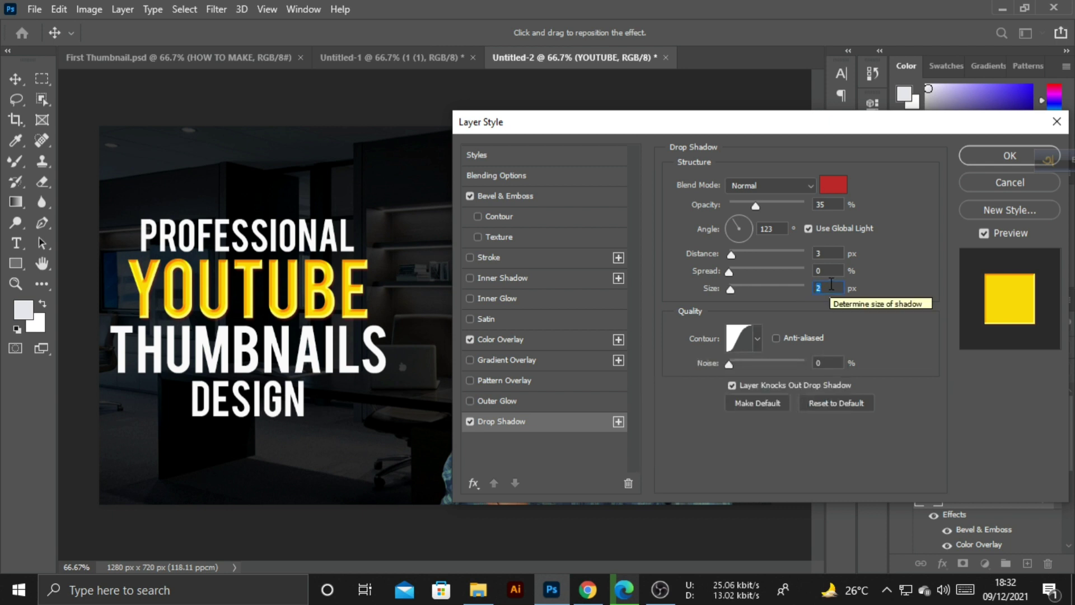
scroll(834, 202, "up", 12)
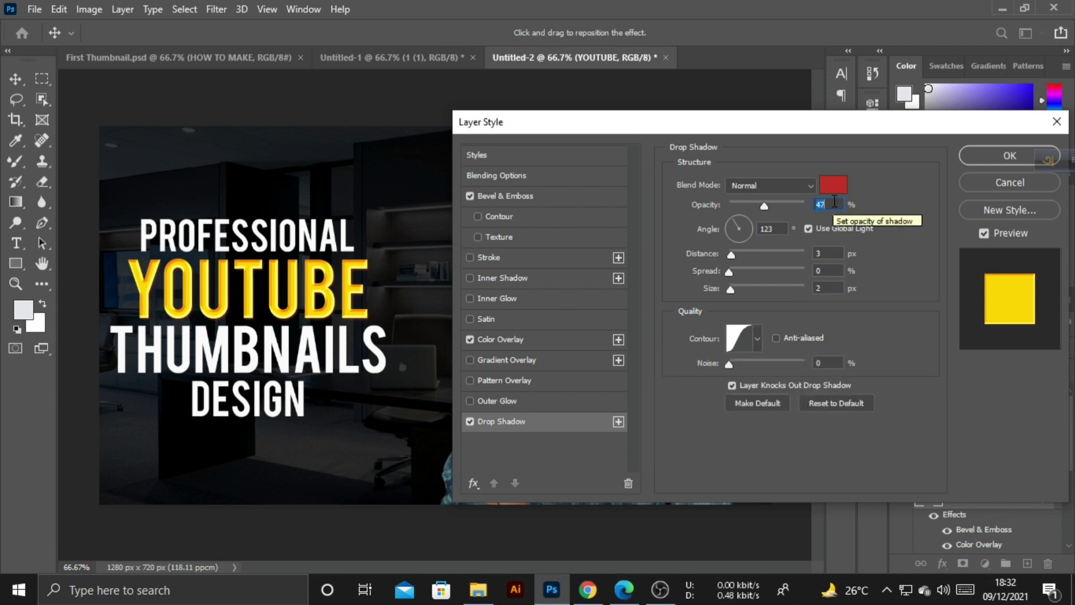
scroll(833, 201, "up", 12)
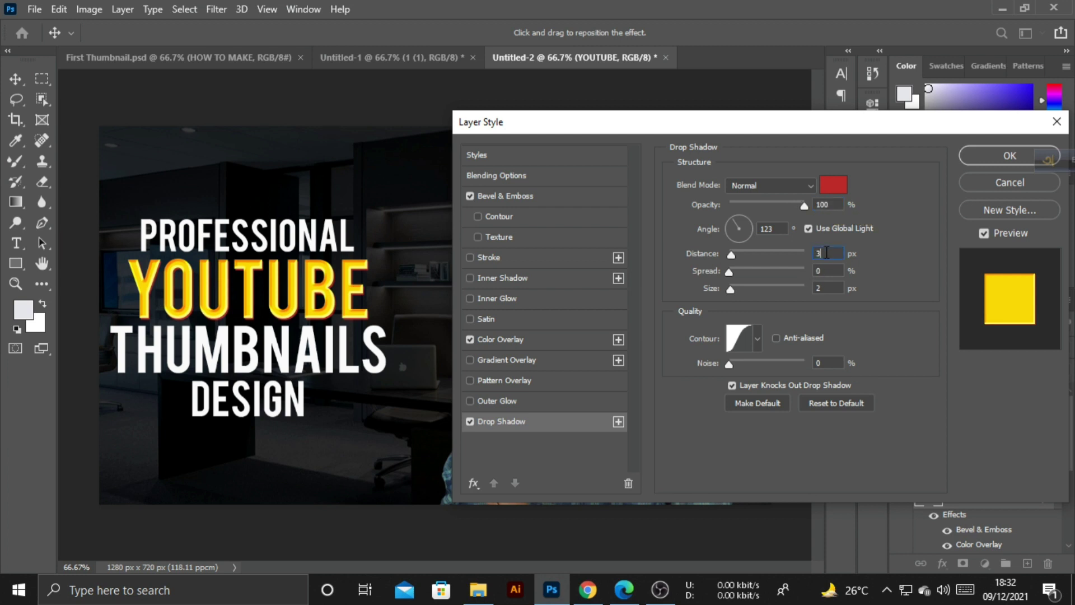
scroll(826, 252, "down", 3)
scroll(827, 252, "up", 1)
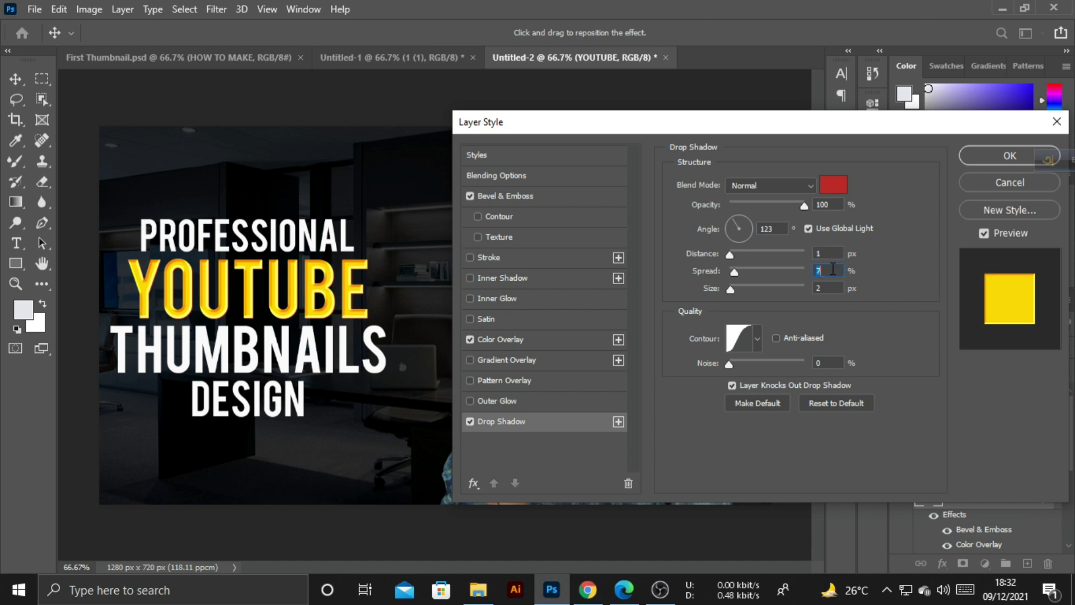
scroll(833, 269, "down", 1)
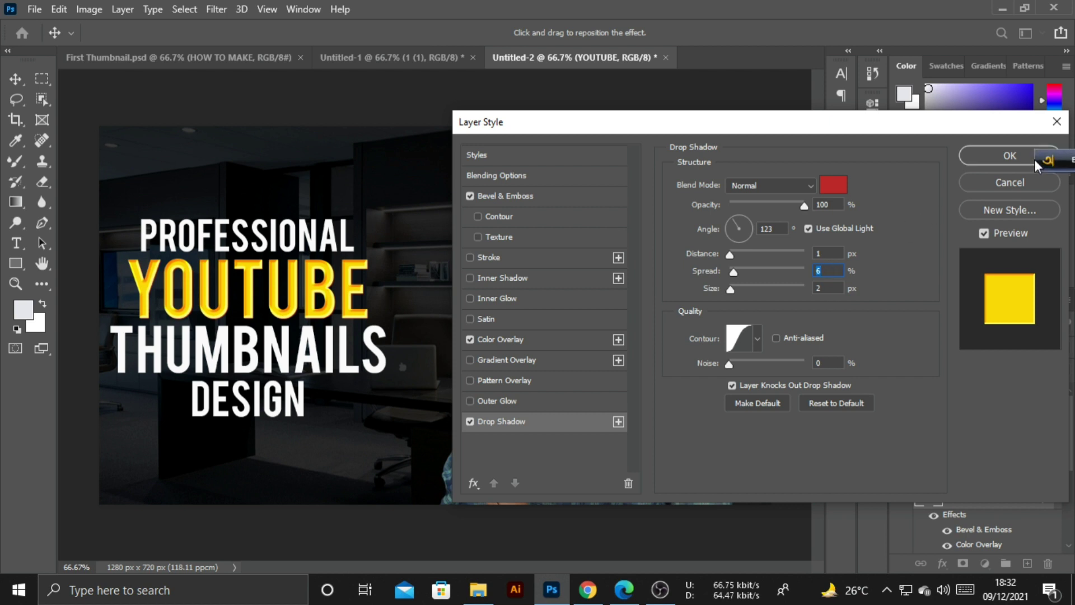
left_click(1011, 160)
Step: Change the Color Overlay of the THUMBNAILS text to bright yellow
left_click(329, 358)
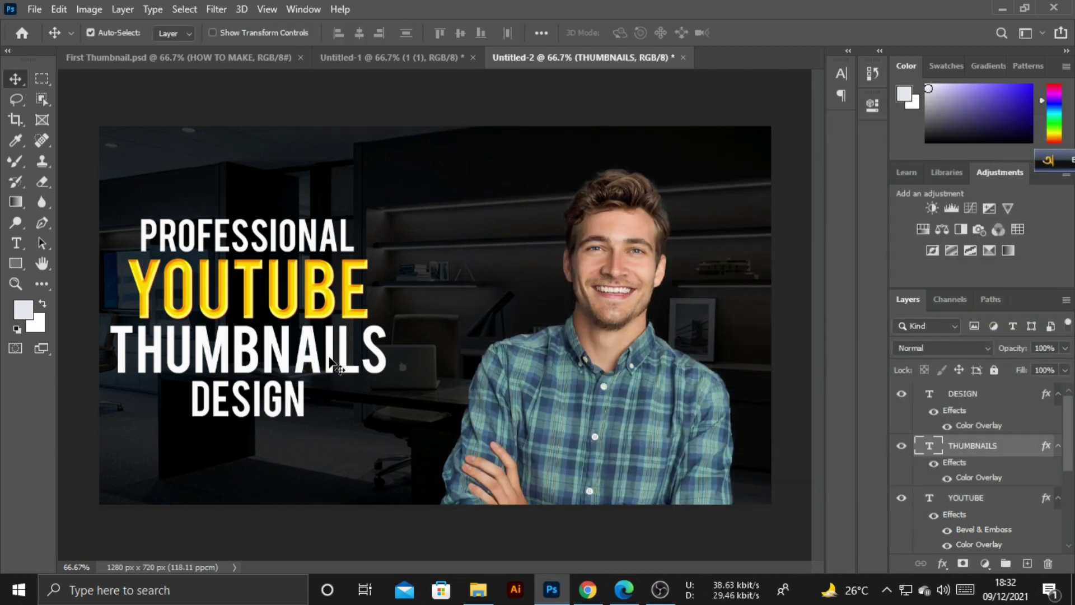
double_click(1023, 456)
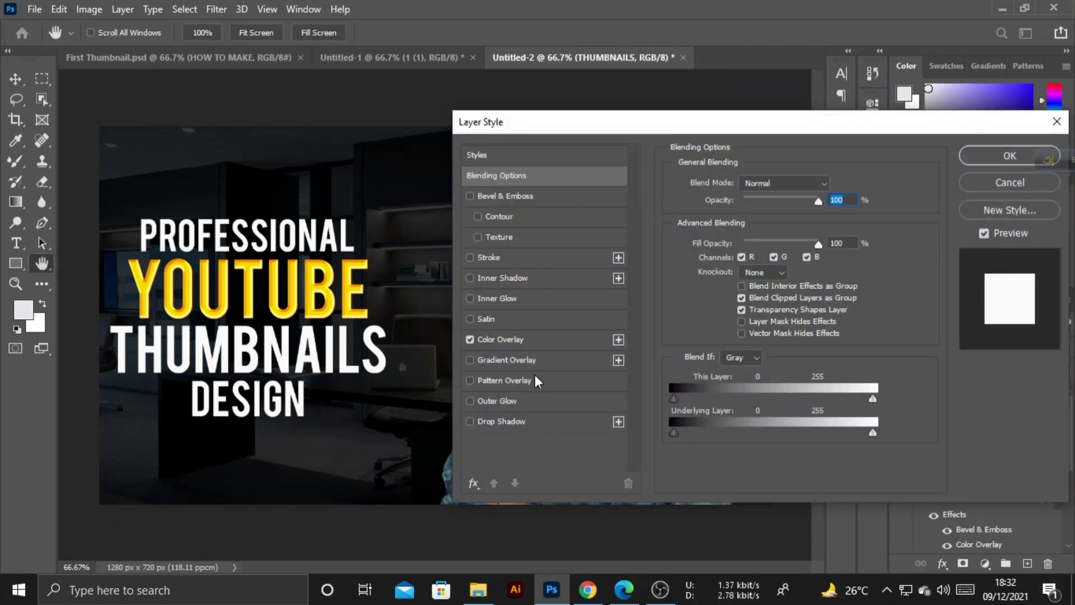
left_click(504, 340)
left_click(823, 188)
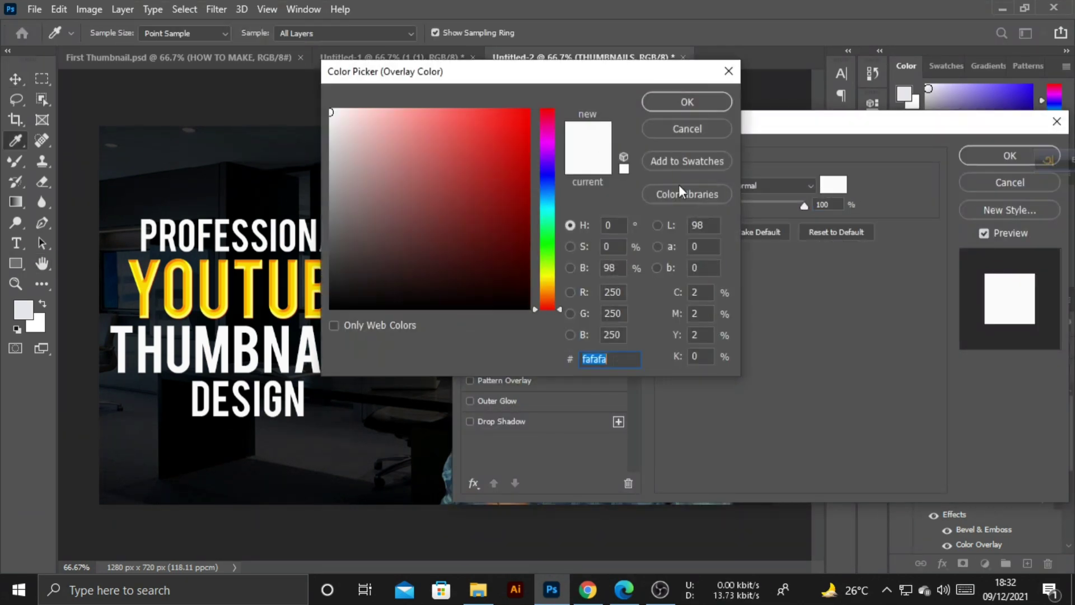
left_click(552, 278)
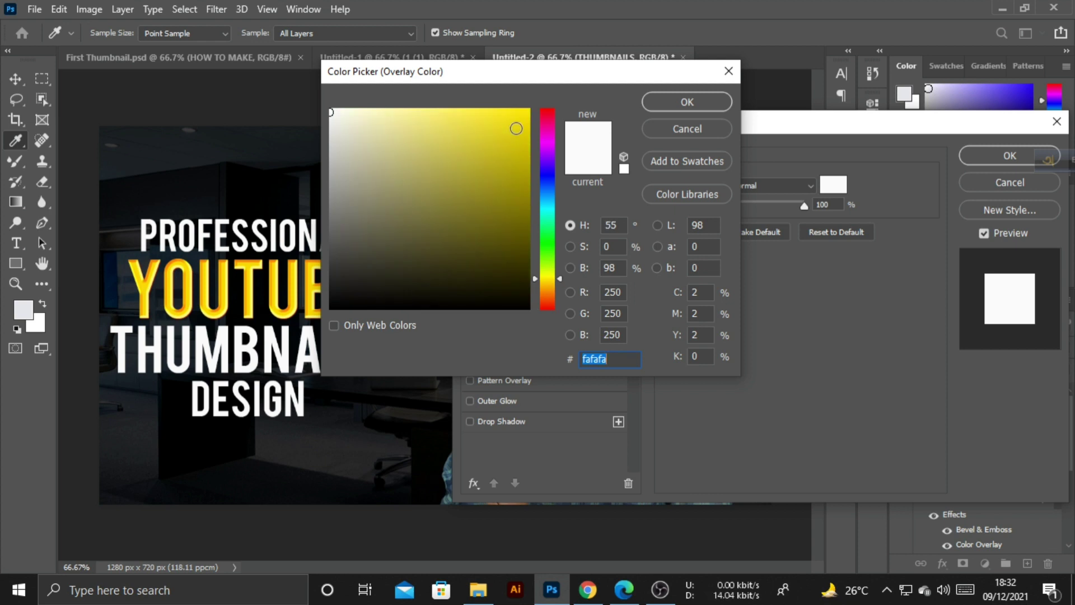
left_click(520, 111)
left_click(681, 106)
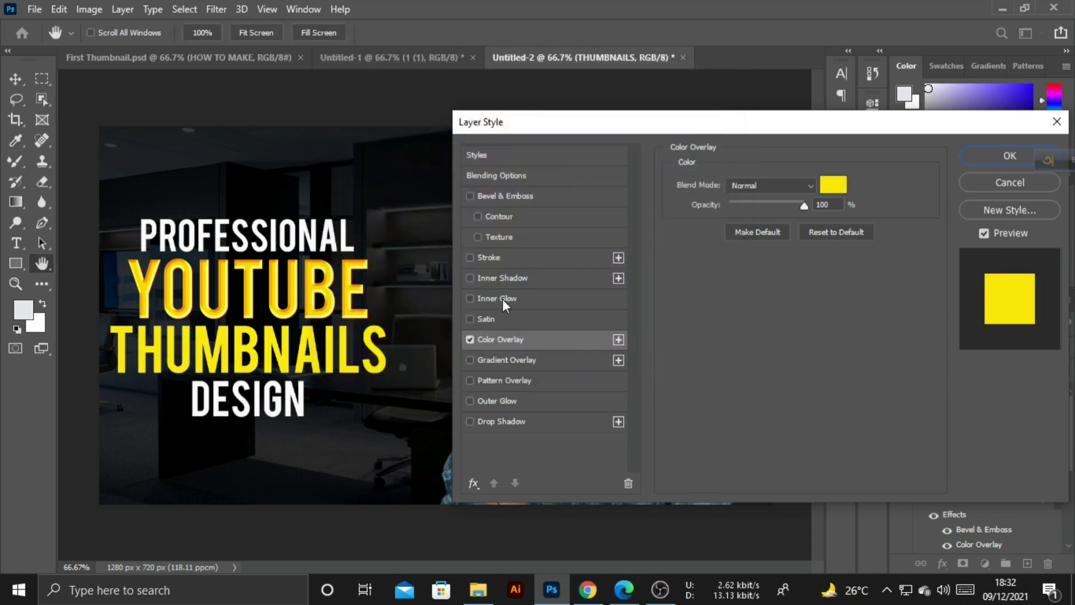
Step: Add Bevel & Emboss to the THUMBNAILS text with a bright red highlight colour in Normal mode
left_click(492, 196)
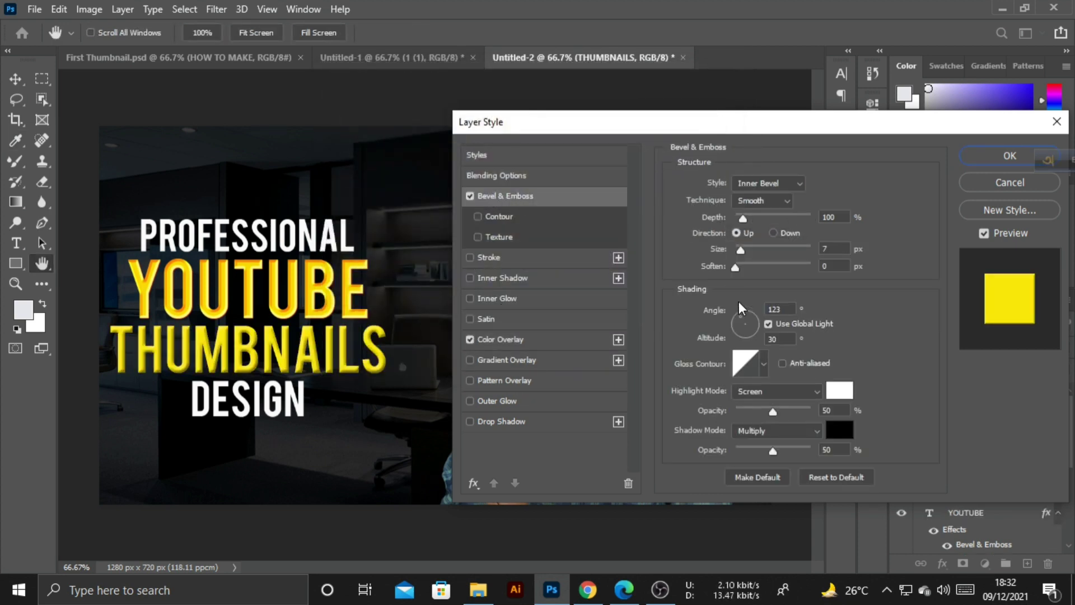
left_click(839, 390)
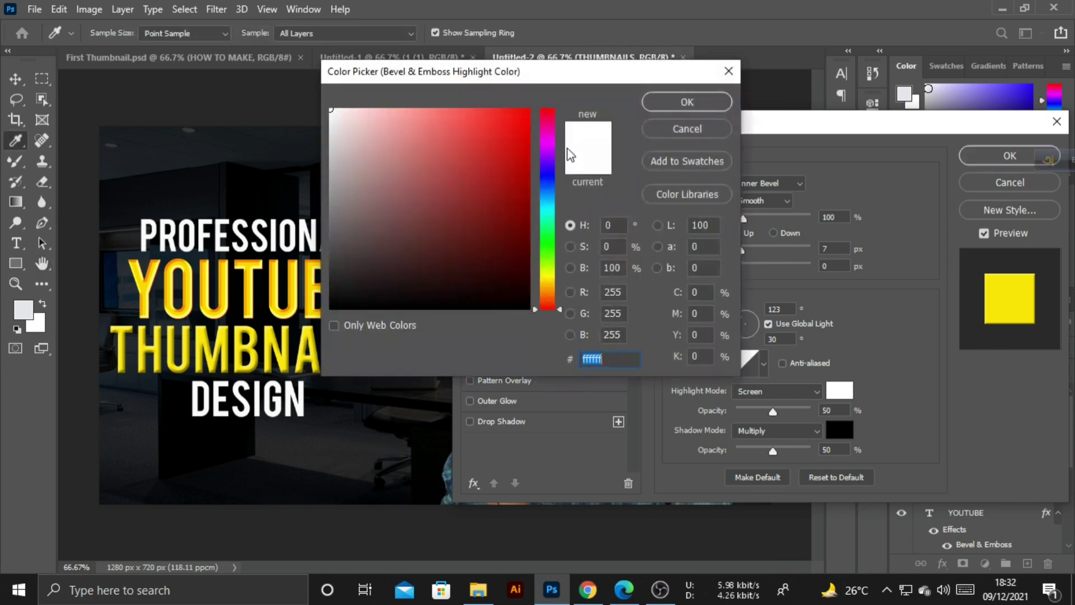
left_click(516, 115)
left_click(684, 102)
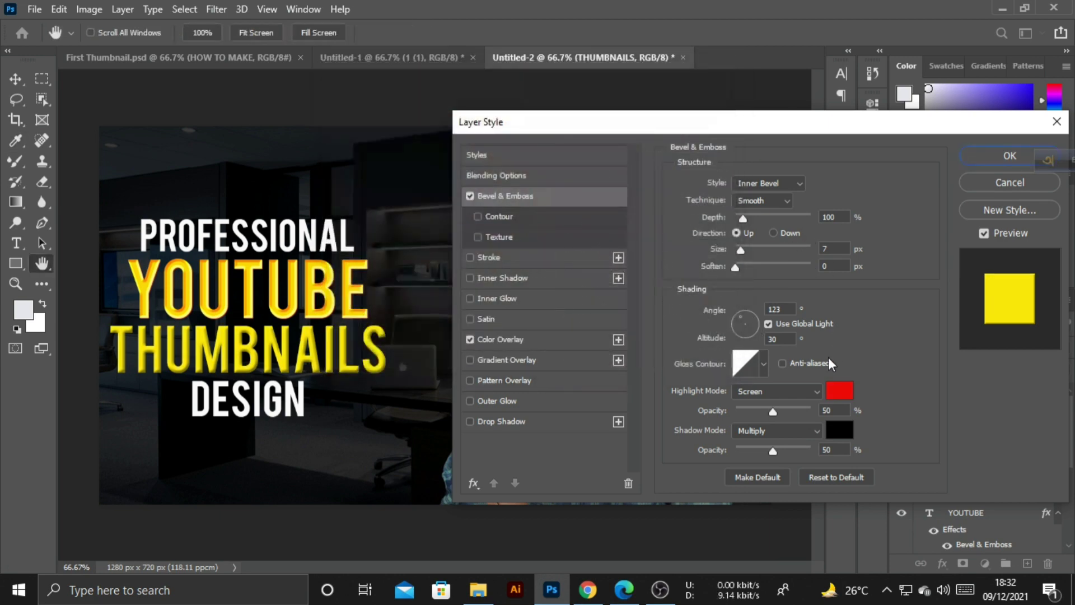
left_click(815, 387)
left_click(753, 193)
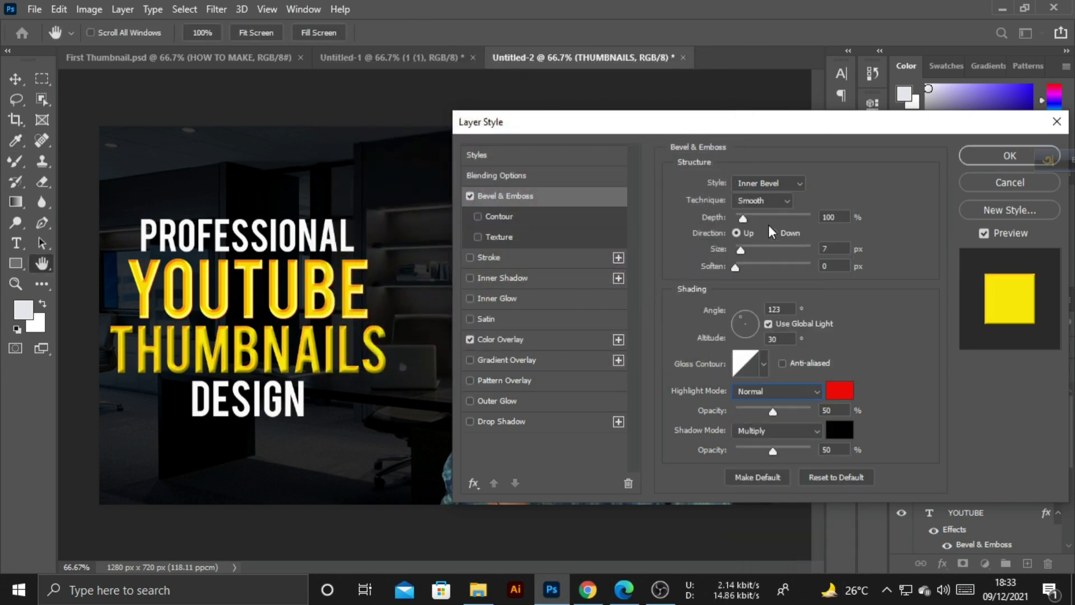
Step: Give the THUMBNAILS bevel a near-white shadow colour and set its shadow mode to Normal
left_click(840, 430)
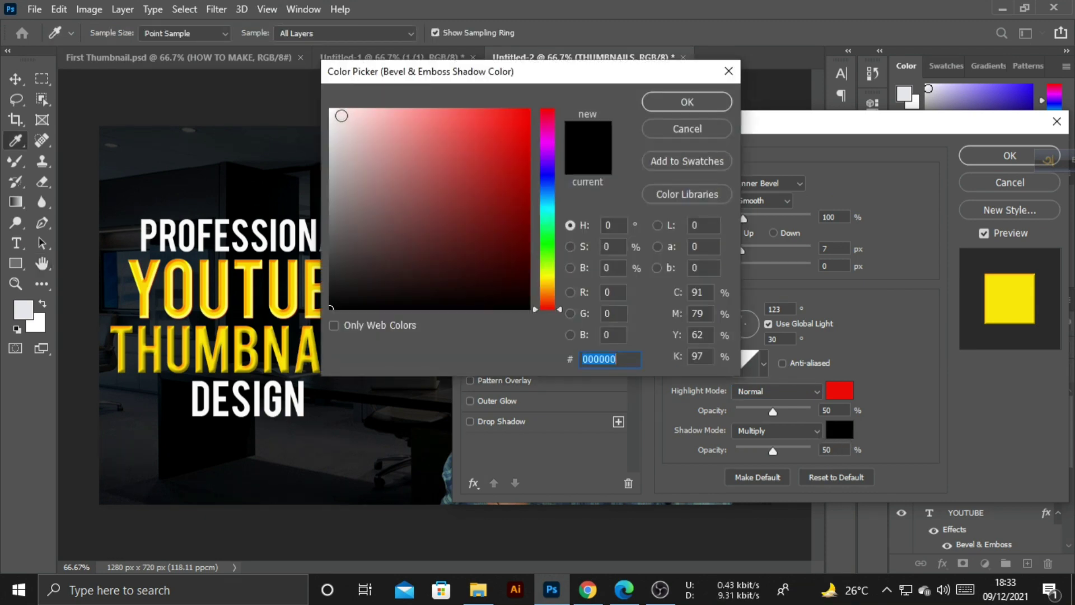
left_click(336, 114)
left_click(684, 102)
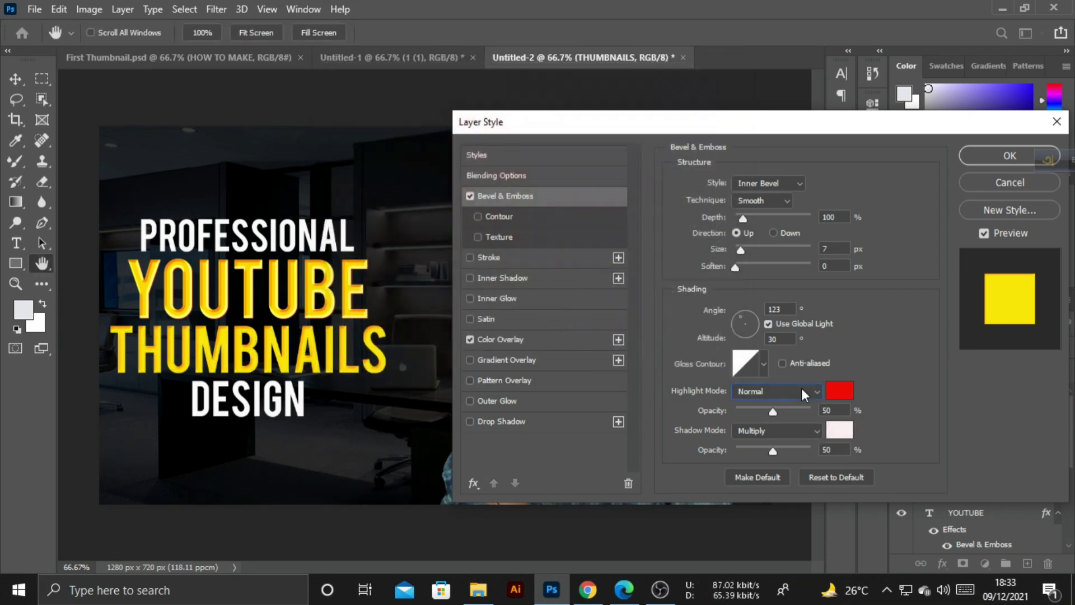
left_click(813, 430)
left_click(791, 208)
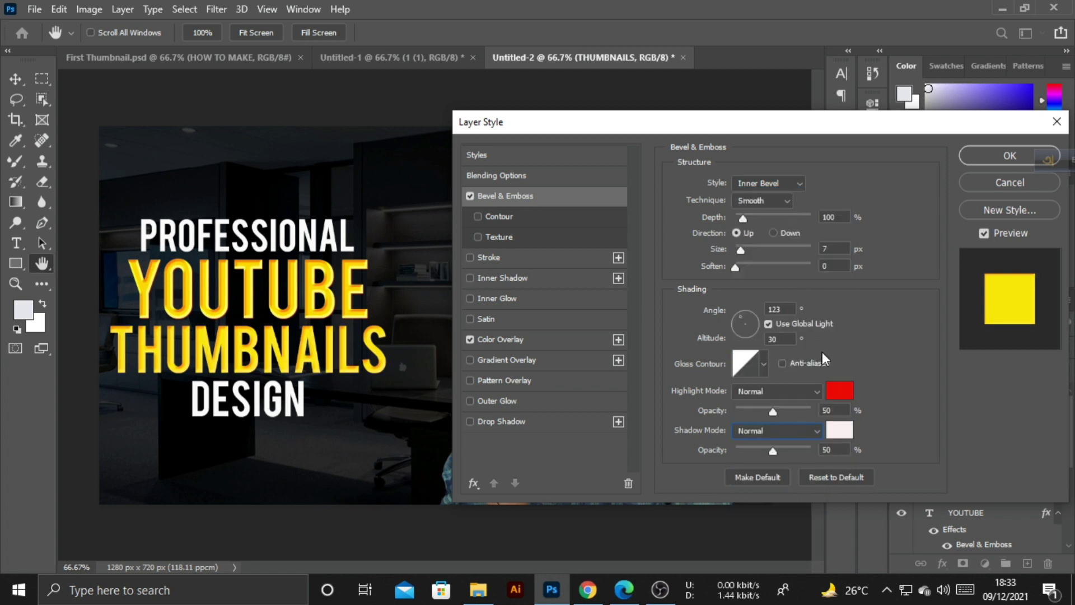
Step: Set the THUMBNAILS bevel's size to 5 px and choose the S-curve preset as its gloss contour
key("Down")
key("Down")
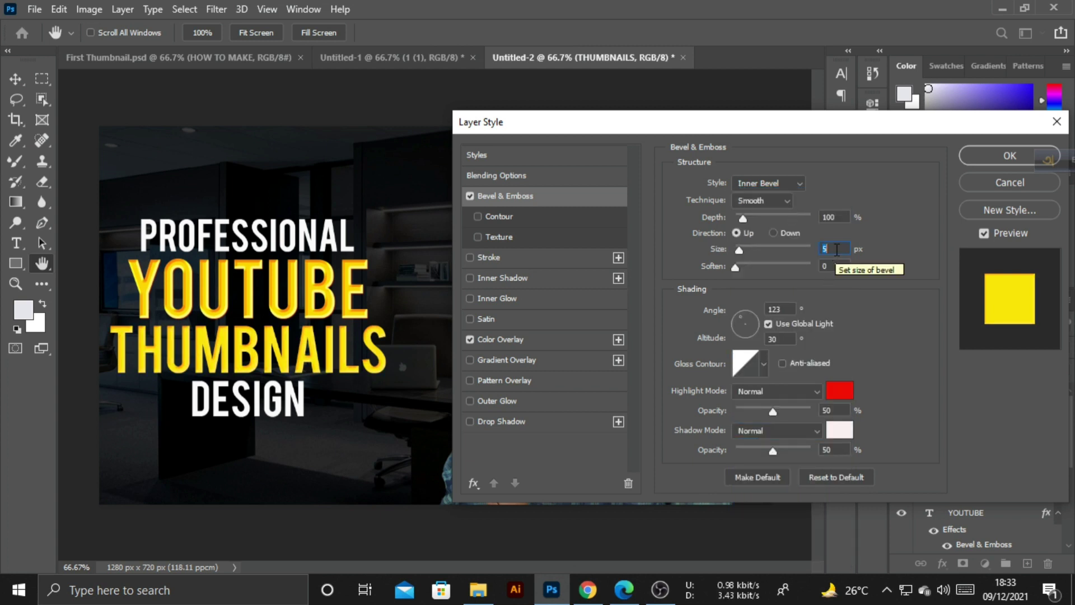
left_click(763, 363)
left_click(795, 403)
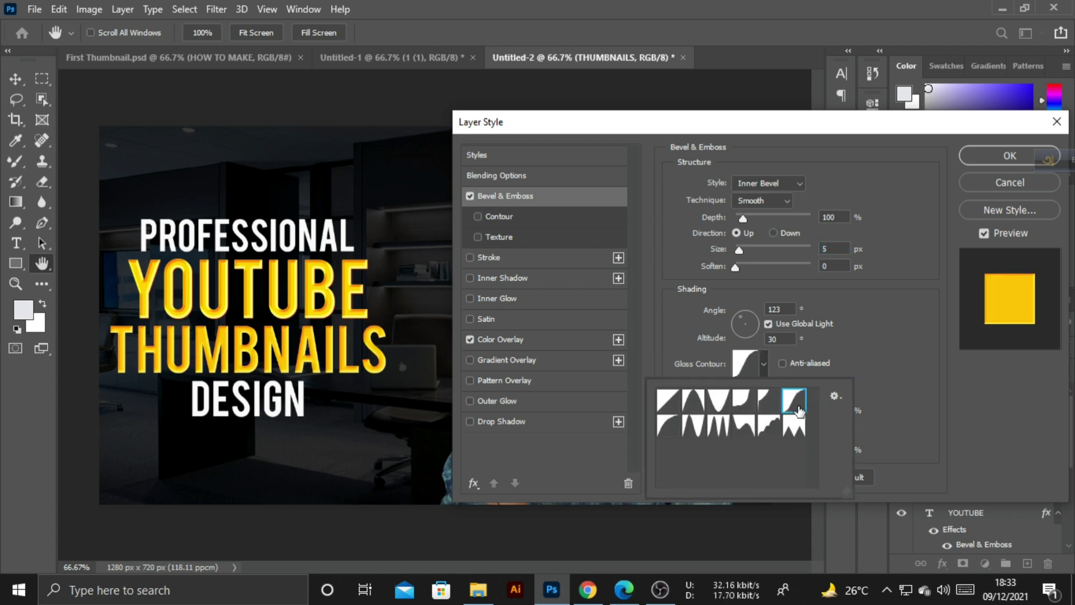
left_click(858, 323)
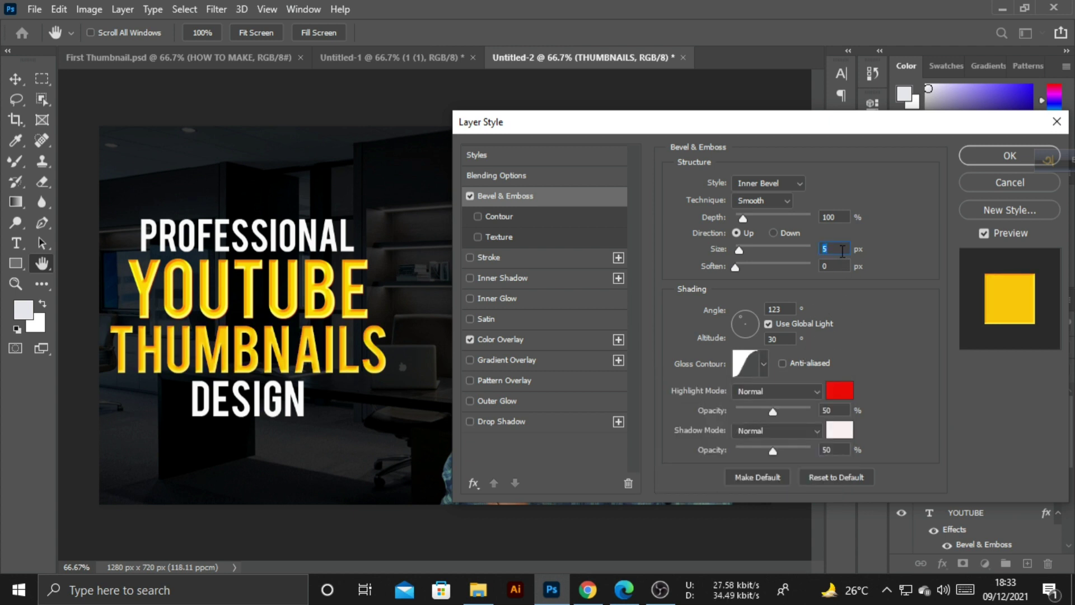
Step: Adjust the THUMBNAILS bevel's size to 6 px and apply the layer style
key("Down")
left_click(843, 249)
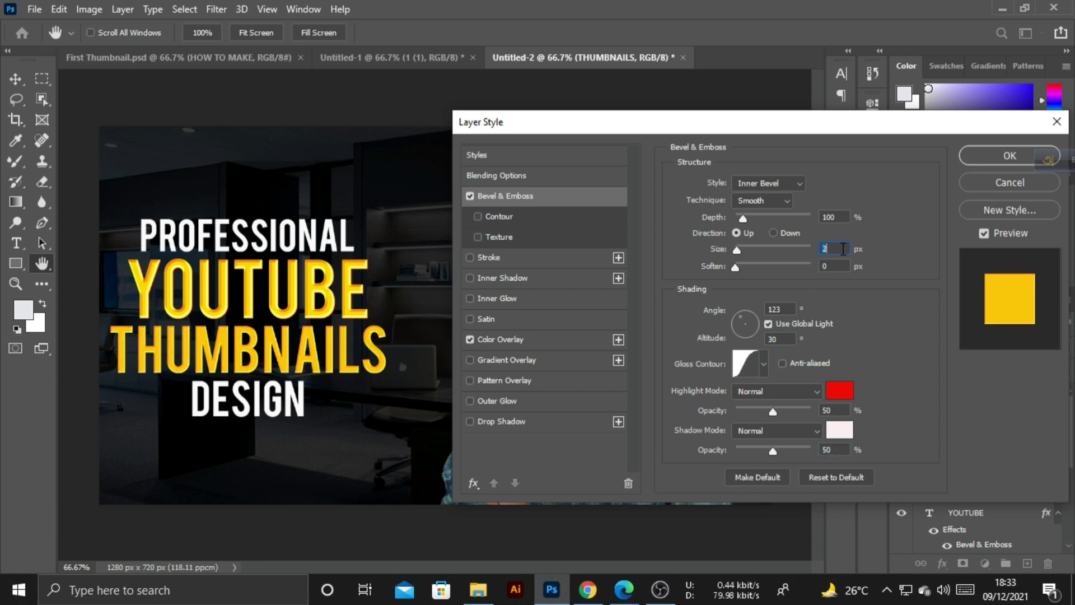
key("Down")
key("Down")
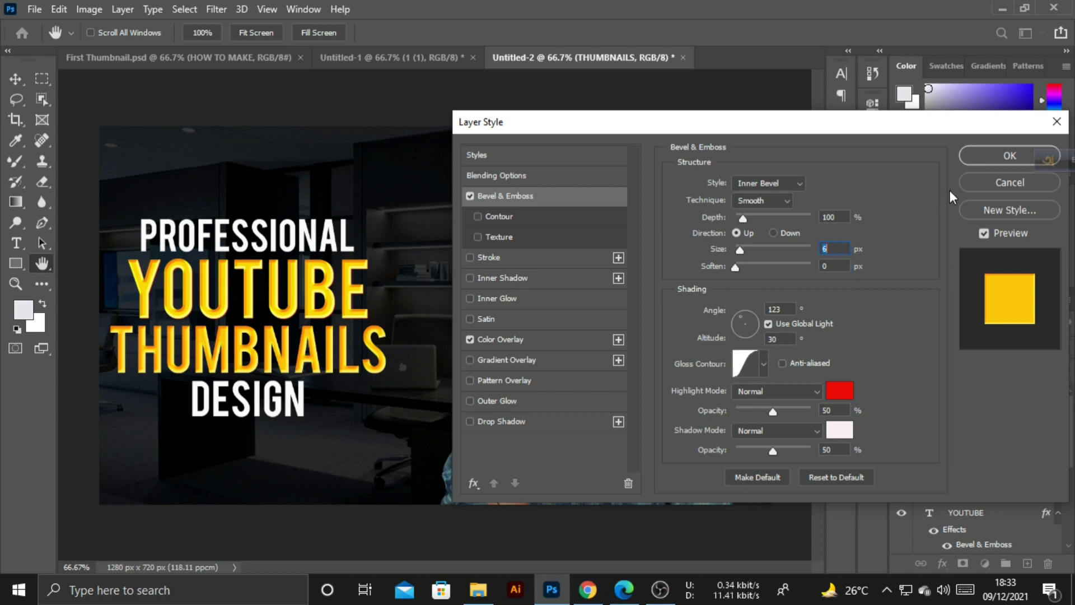
left_click(998, 162)
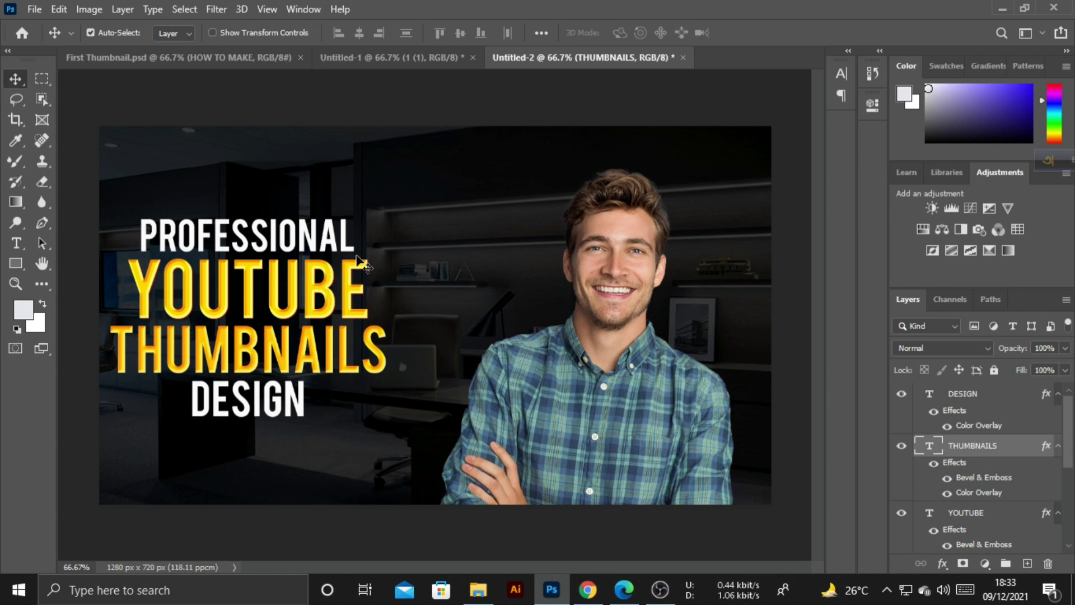
Step: Select all four title text lines, scale them up together slightly and shift the block a little towards the man
left_click(341, 235)
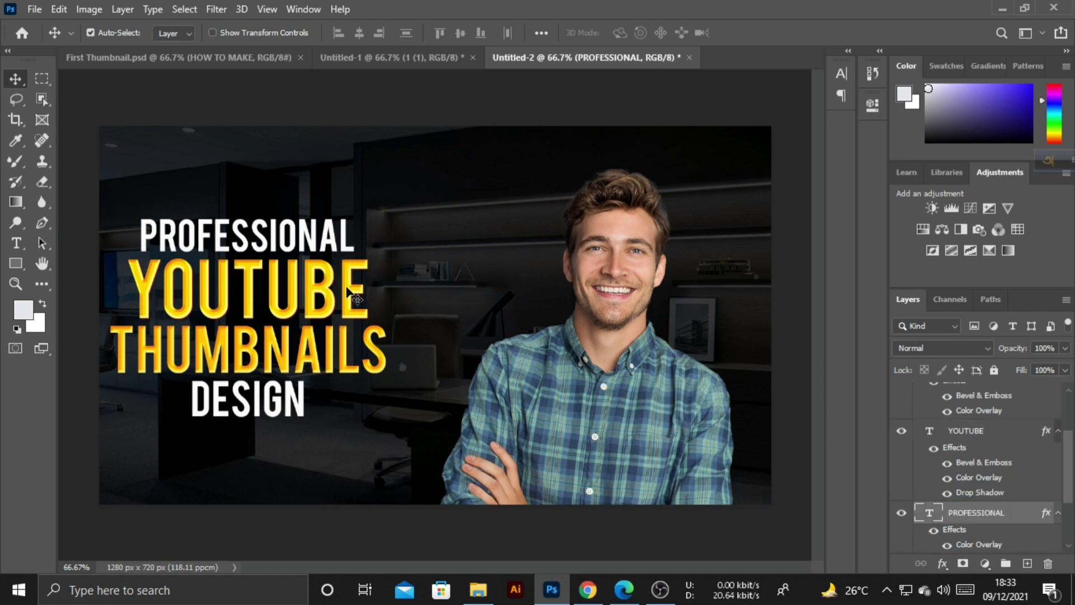
left_click(350, 291, "shift")
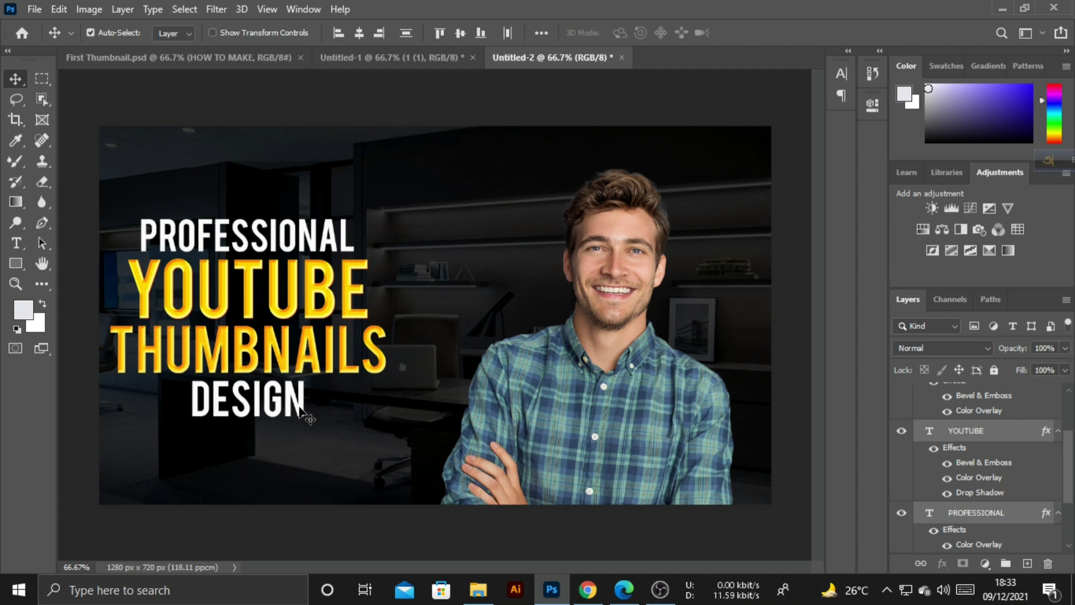
key("ctrl")
key("ctrl+t")
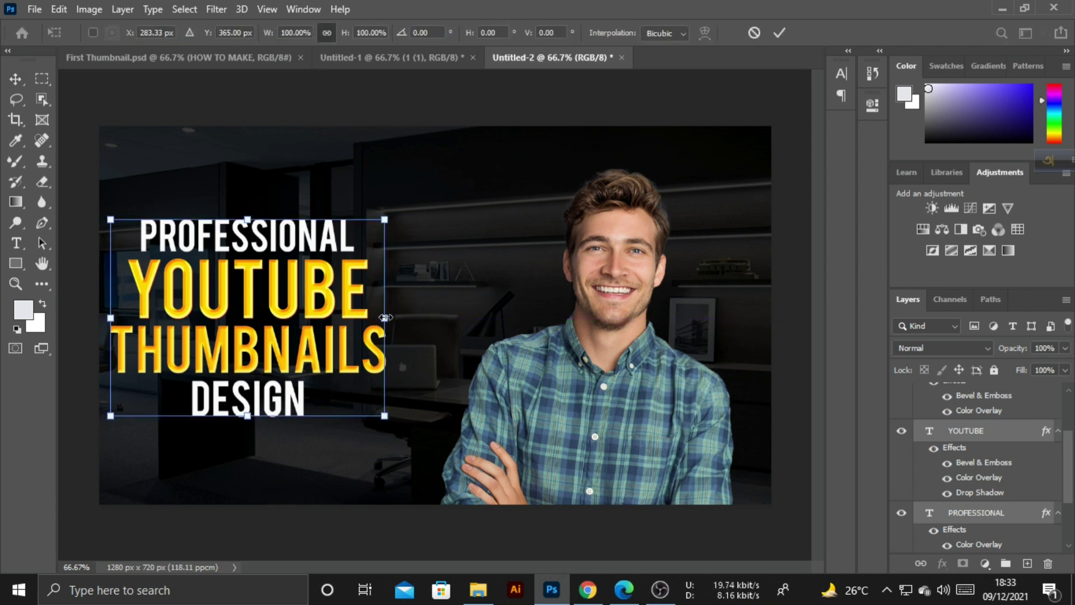
left_click_drag(385, 317, 416, 319)
left_click_drag(377, 370, 413, 360)
left_click(779, 35)
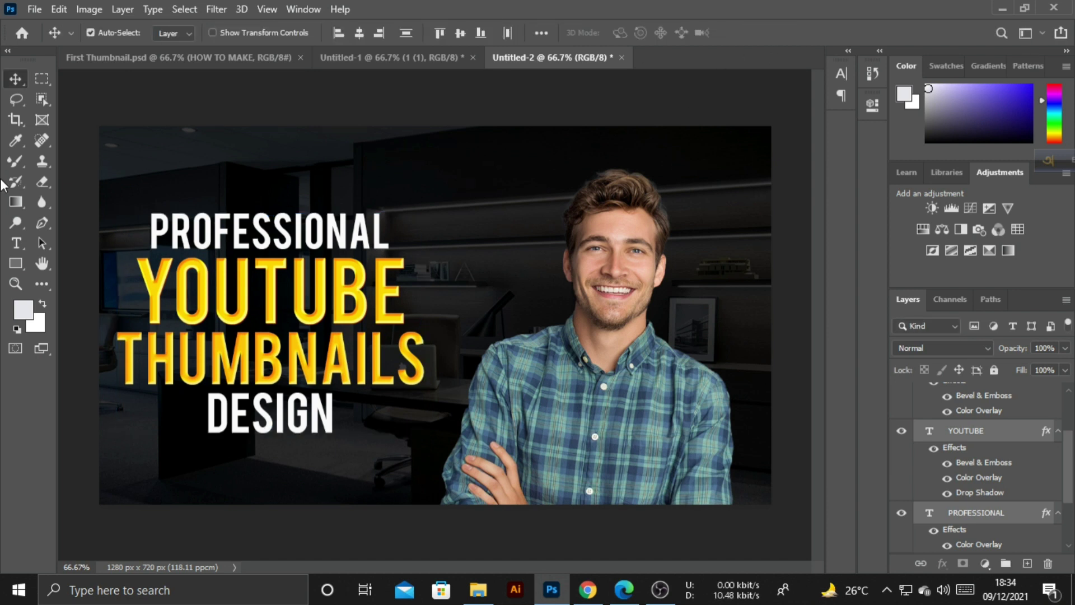
Step: Add a new empty layer and place it between the man's cut-out layer and the Exposure 1 adjustment
scroll(932, 458, "up", 2)
scroll(932, 458, "down", 5)
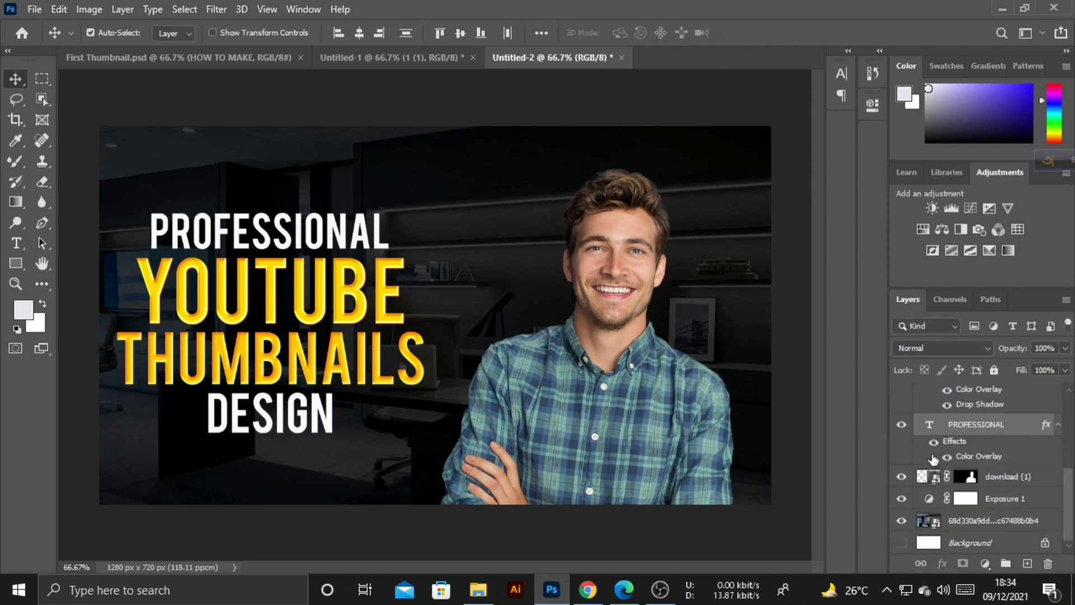
left_click(984, 444)
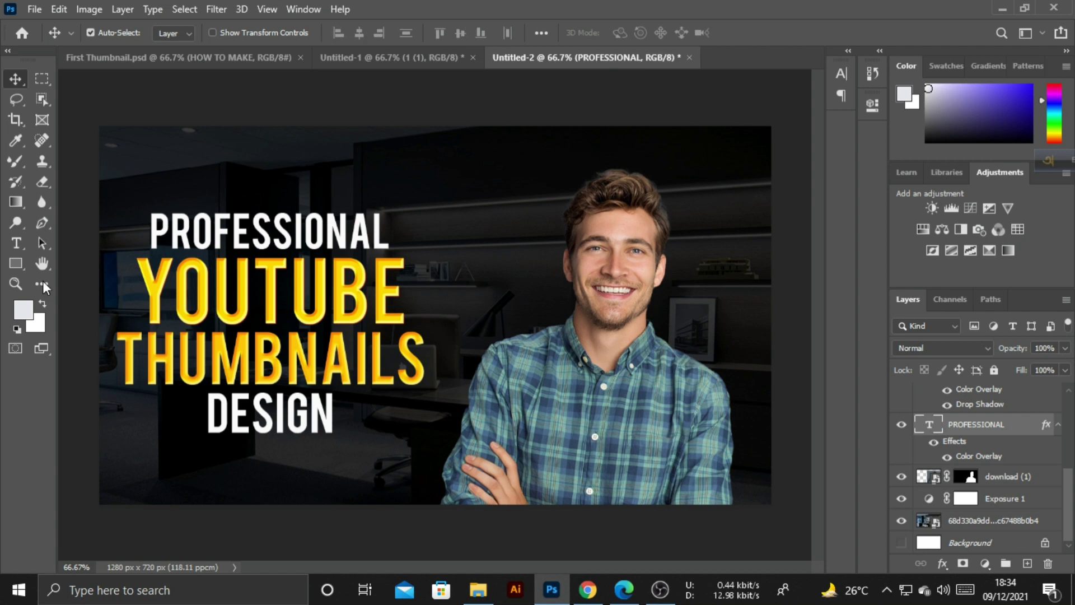
left_click(1027, 563)
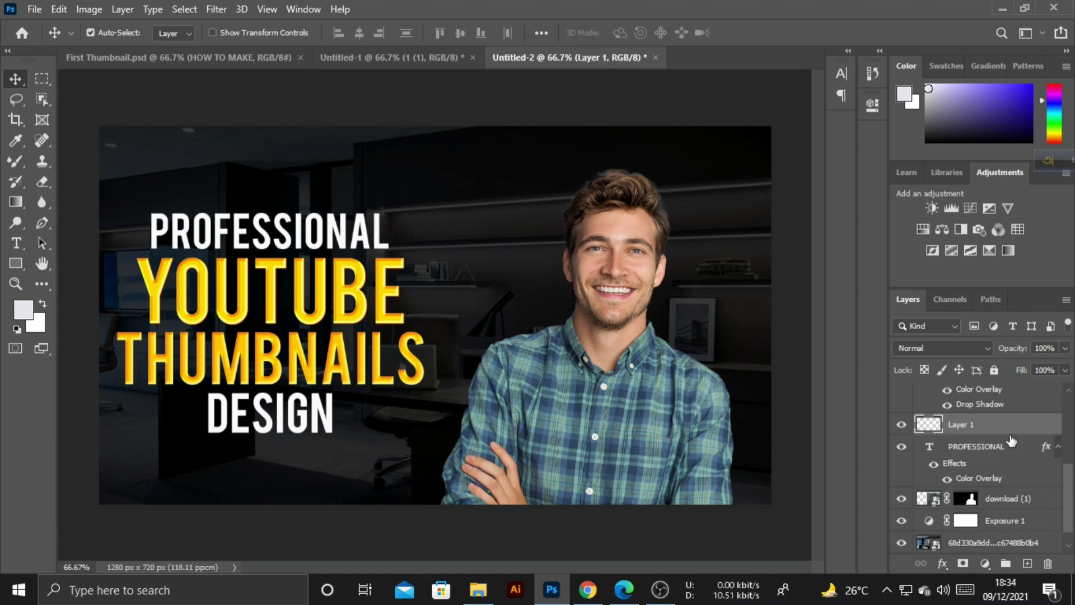
scroll(1010, 437, "down", 1)
left_click_drag(1002, 412, 1005, 487)
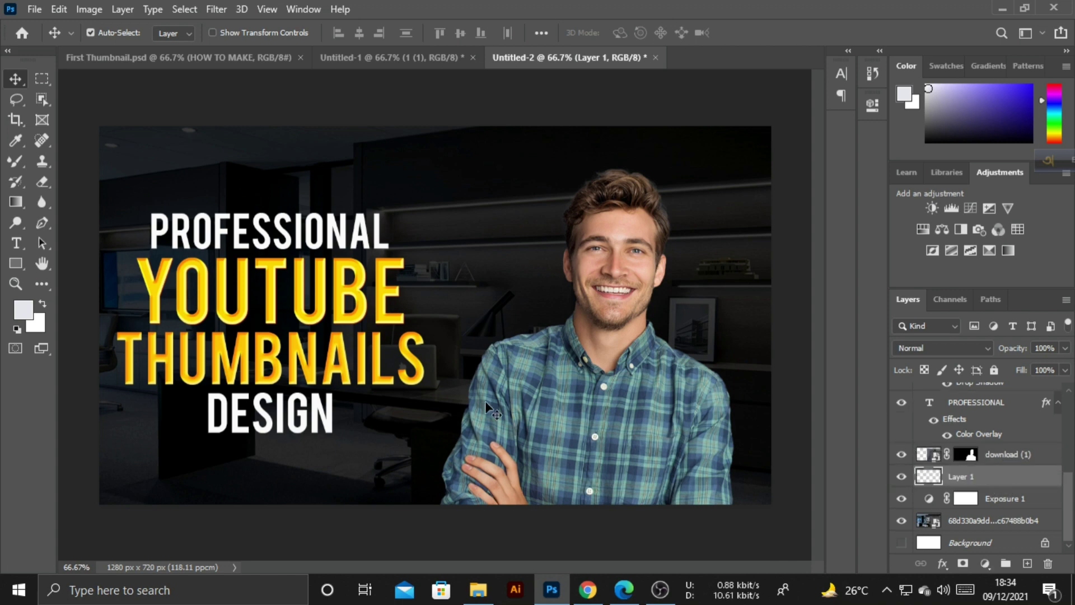
Step: Set the foreground colour to a deep blue with a hue of 236°
left_click(25, 315)
left_click(689, 137)
left_click(16, 331)
left_click(28, 313)
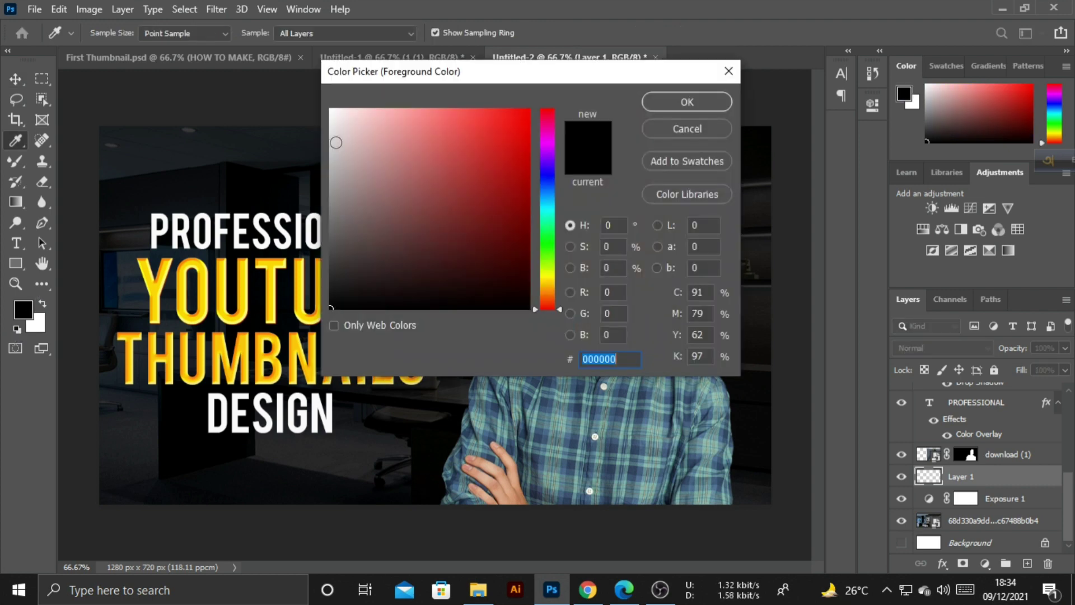
left_click(546, 178)
left_click(476, 171)
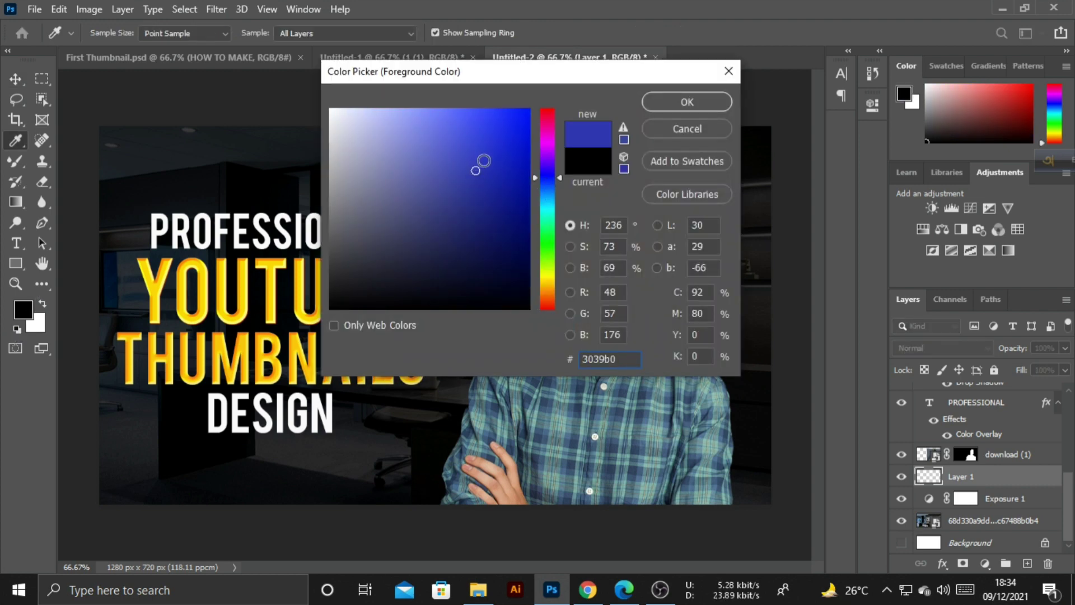
left_click(497, 184)
left_click(672, 102)
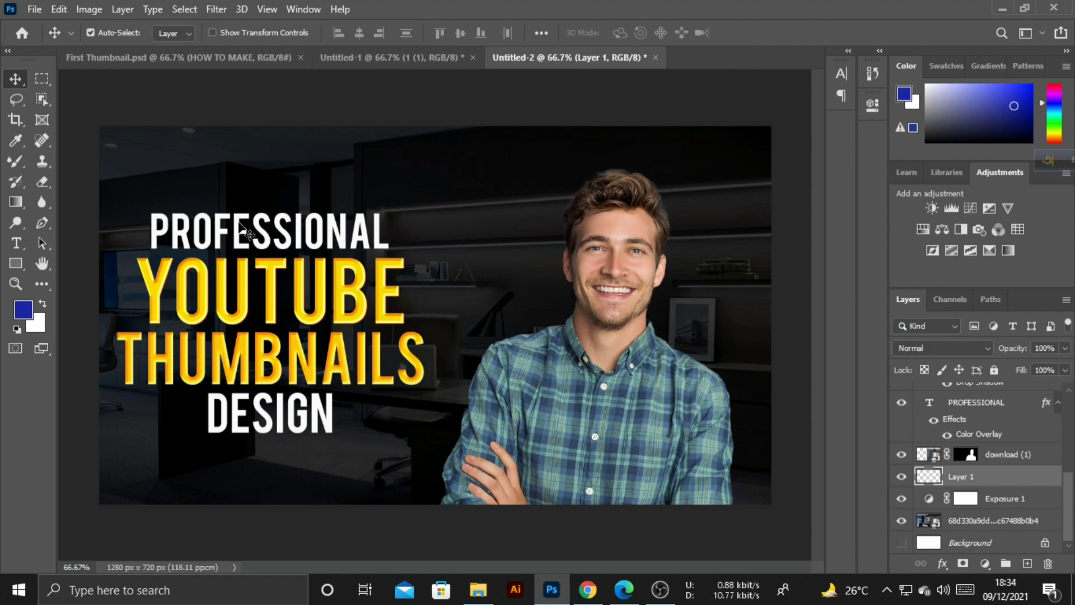
left_click(17, 162)
left_click_drag(529, 221, 518, 314)
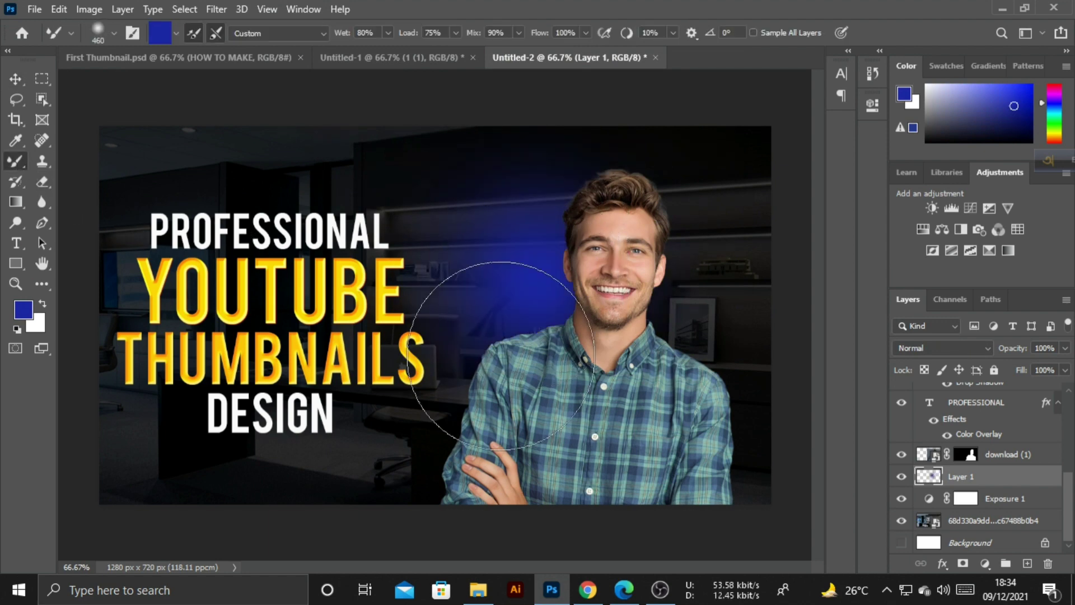
key("ctrl+z")
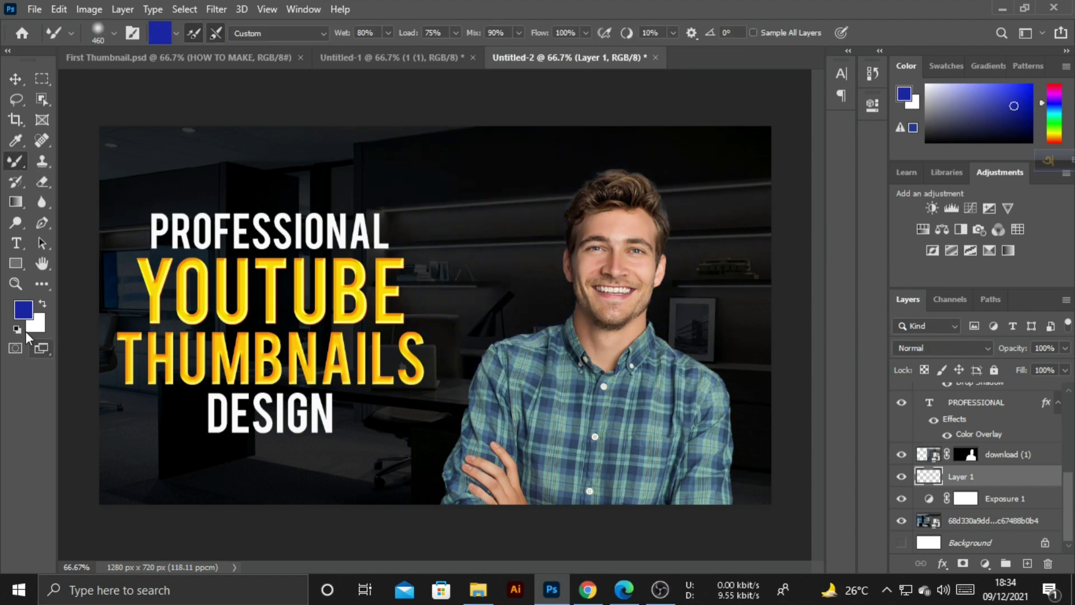
Step: Change the foreground colour to the more saturated blue 0f1aaa and try a stroke behind the man's head
left_click(23, 309)
left_click_drag(493, 187, 511, 176)
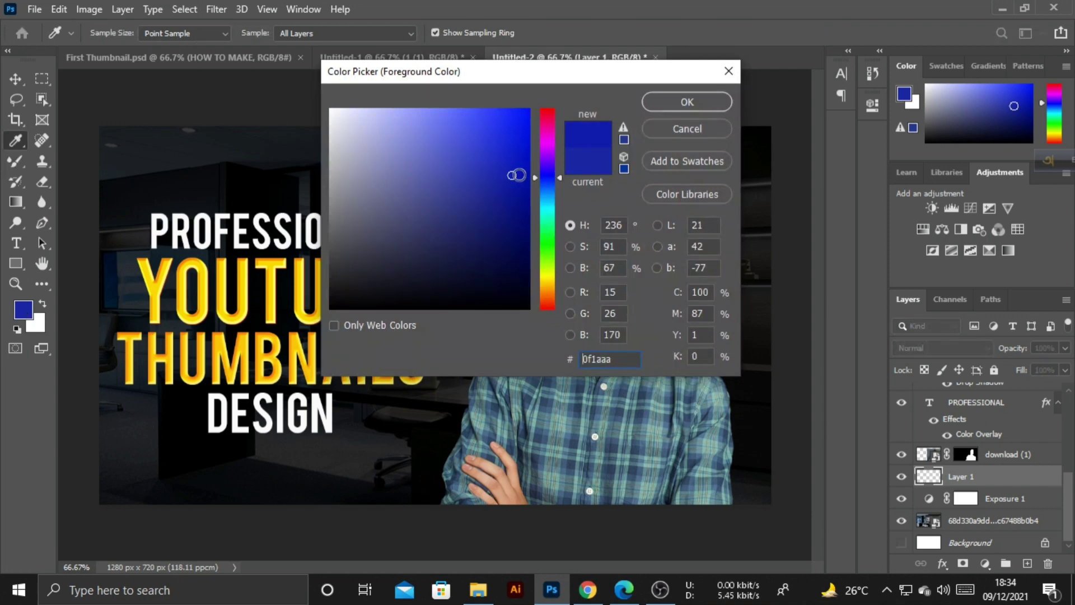
left_click(654, 103)
left_click_drag(583, 180, 661, 185)
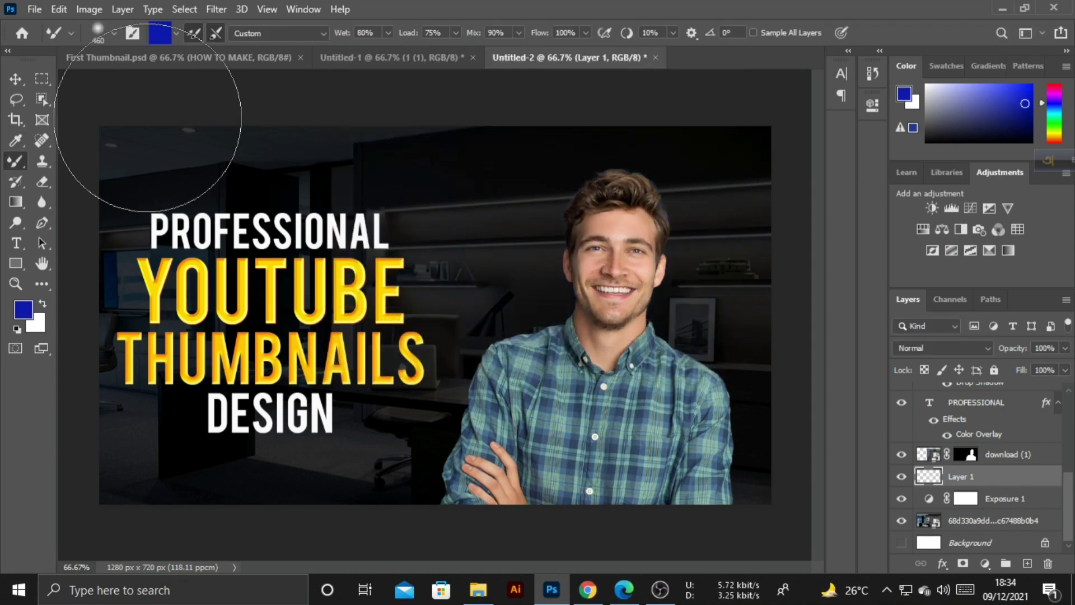
Step: Set the Mixer Brush size to 500 px and paint a soft blue glow around the man on Layer 1
left_click(114, 33)
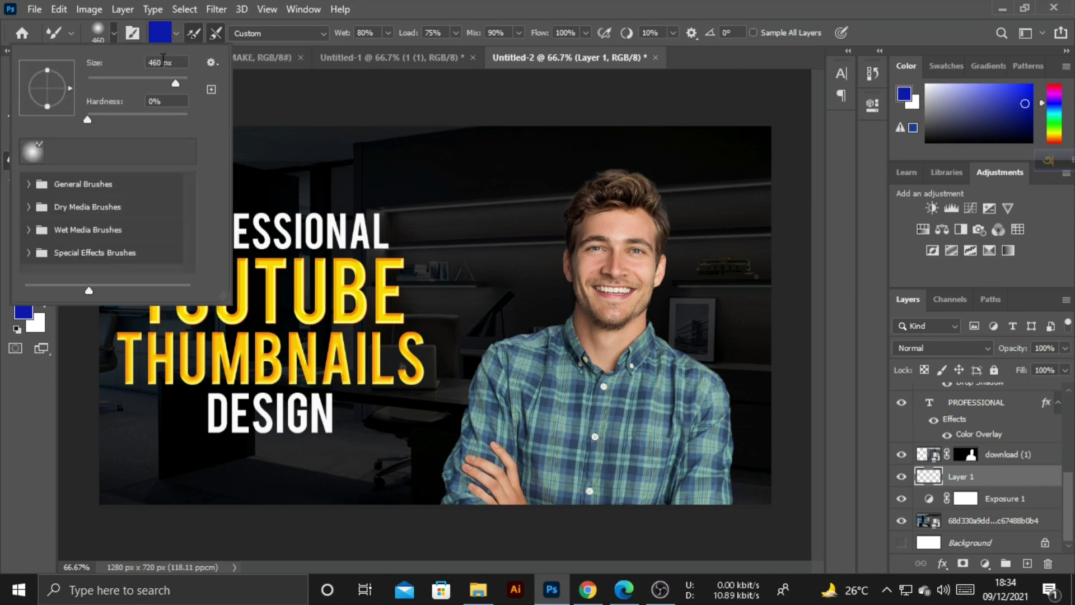
type("500")
key("Return")
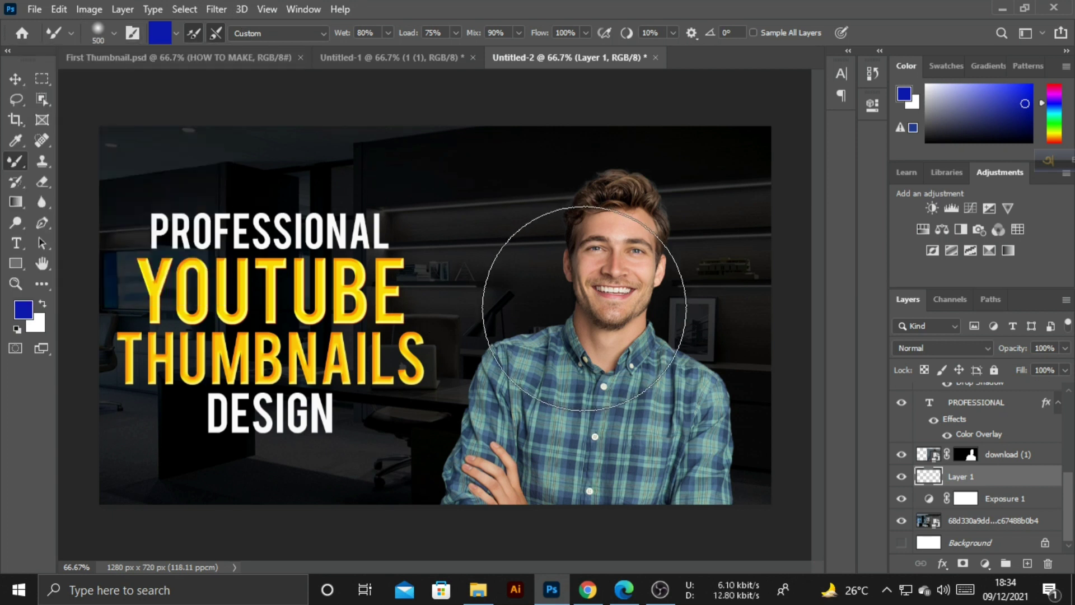
mouse_move(607, 252)
left_mouse_down()
mouse_move(600, 373)
mouse_move(538, 394)
mouse_move(515, 375)
mouse_move(557, 438)
mouse_move(681, 428)
mouse_move(680, 360)
mouse_move(693, 360)
mouse_move(692, 519)
mouse_move(703, 494)
mouse_move(697, 510)
mouse_move(448, 495)
left_mouse_up()
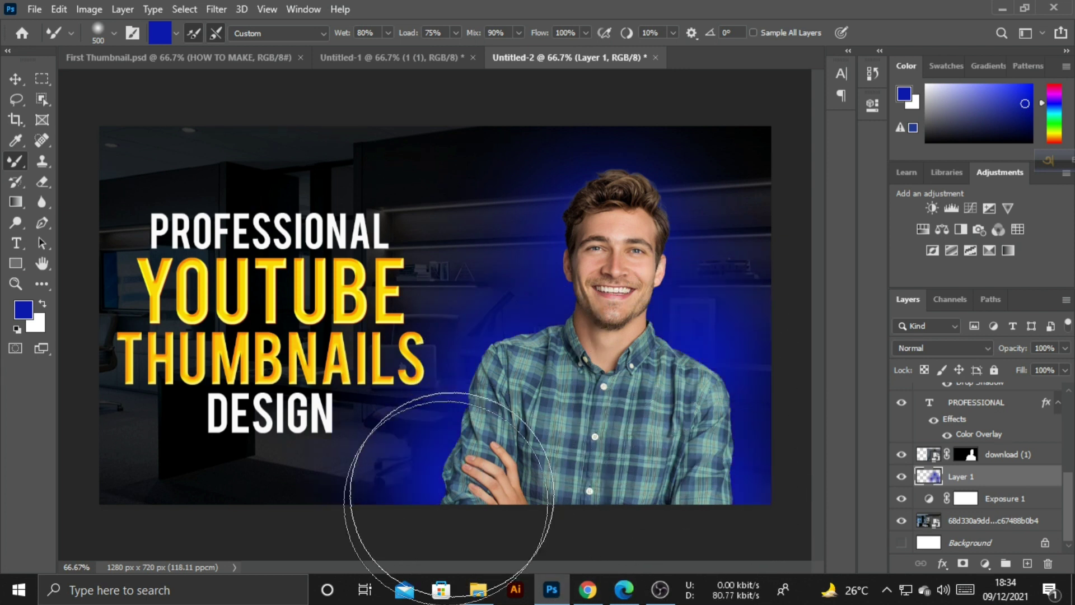
left_click(16, 80)
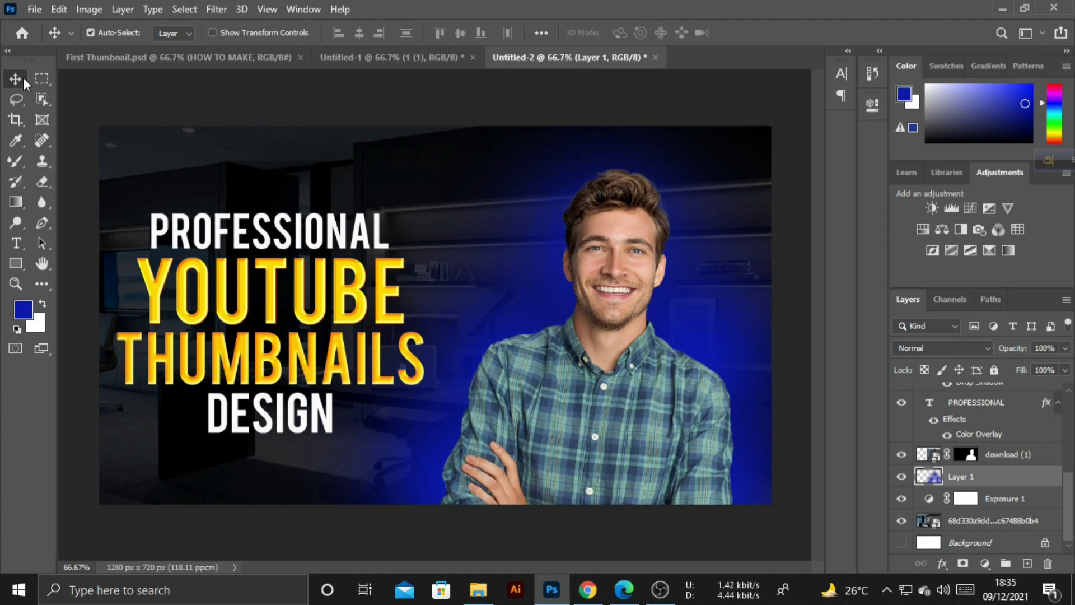
Step: Add a new layer above the blue glow and set the foreground colour to near-white e5e5ec
left_click(22, 311)
left_click(687, 129)
left_click(1027, 563)
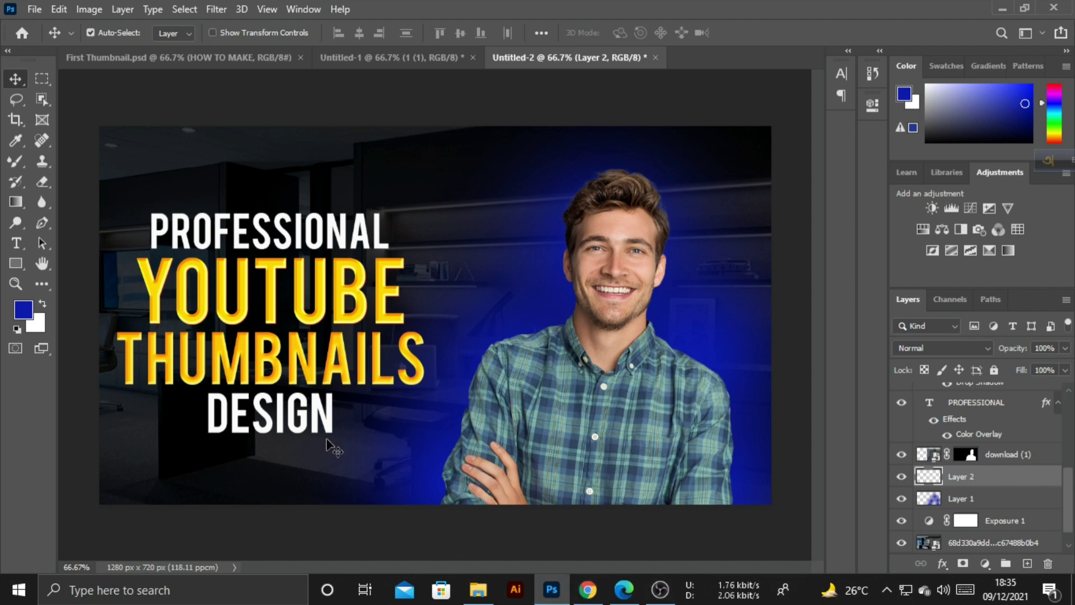
left_click(24, 309)
left_click(336, 122)
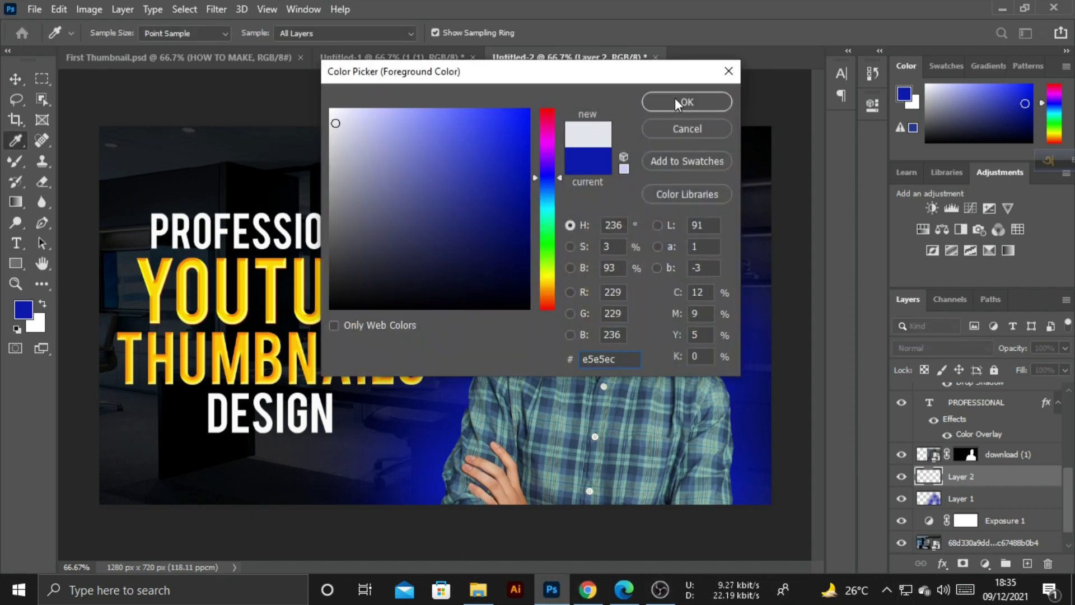
left_click(678, 102)
Step: Dab a soft white glow behind the man's neck and shoulders on Layer 2 with the 500 px Mixer Brush
left_click(19, 162)
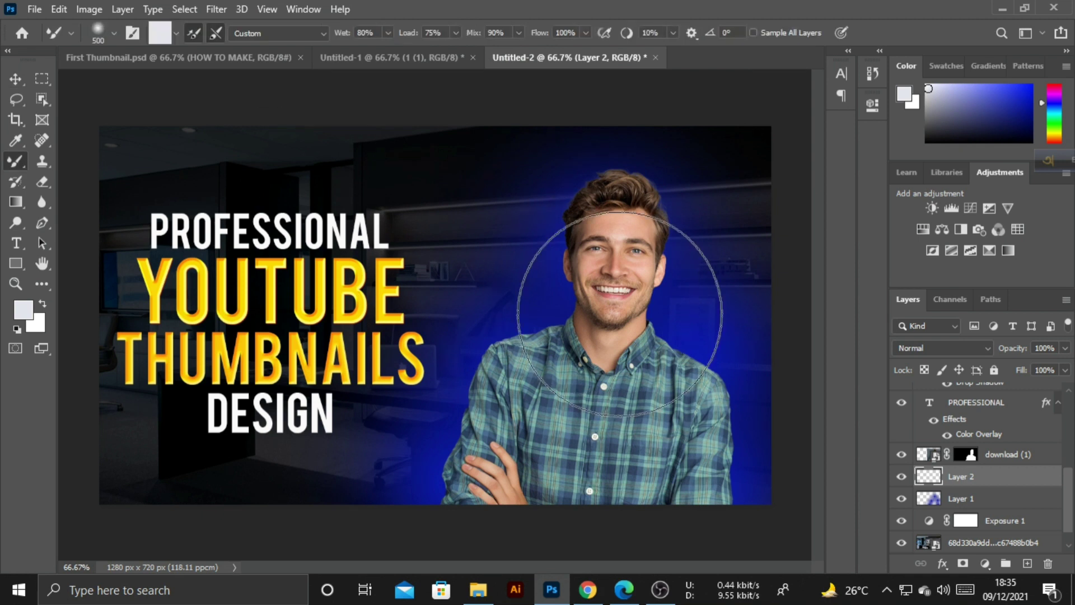
left_click(574, 359)
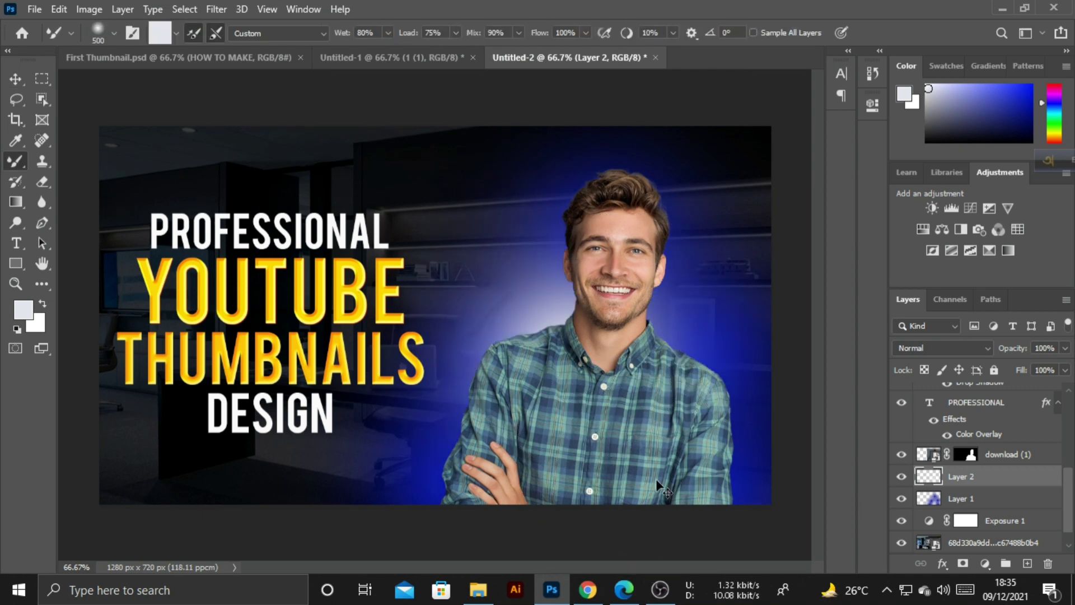
key("ctrl+z")
left_click(598, 381)
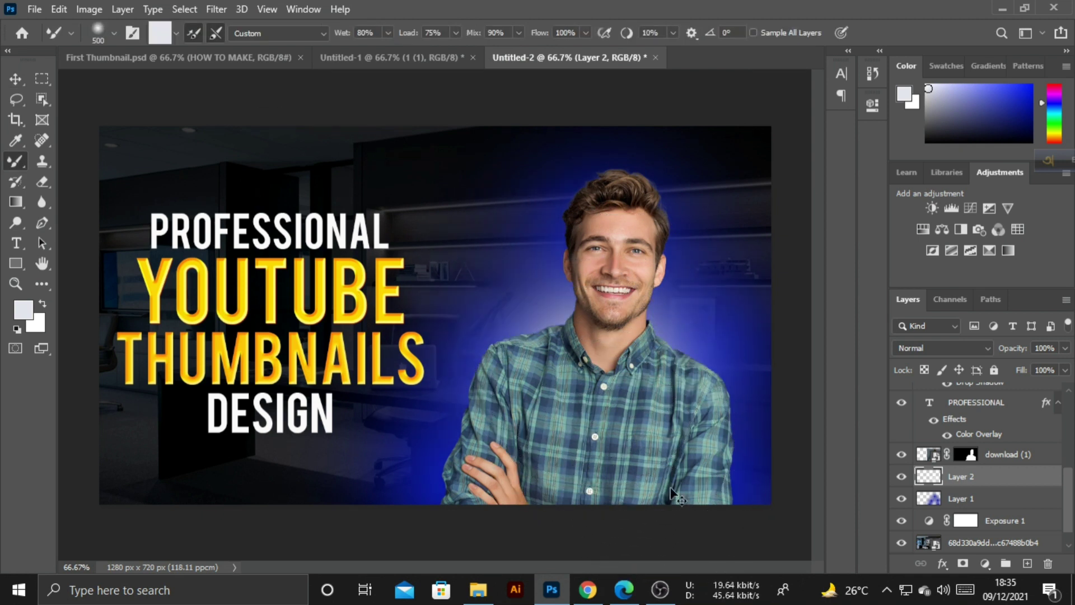
key("ctrl+z")
key("ctrl+shift+z")
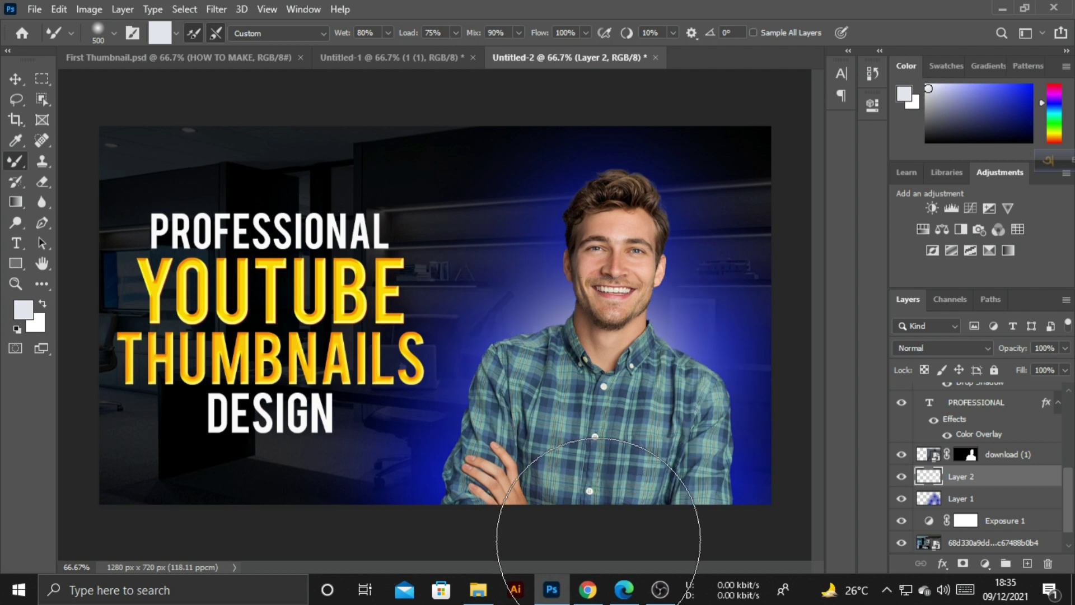
left_click(16, 81)
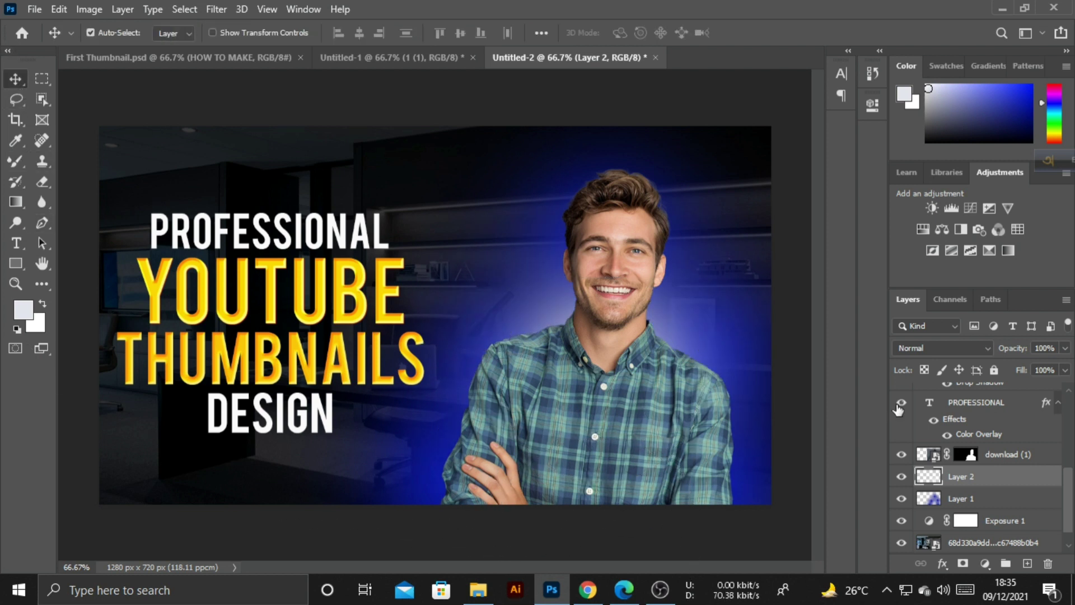
Step: Set the blend mode of the blue glow layer, Layer 1, to Lighten
left_click(1000, 506)
left_click(978, 352)
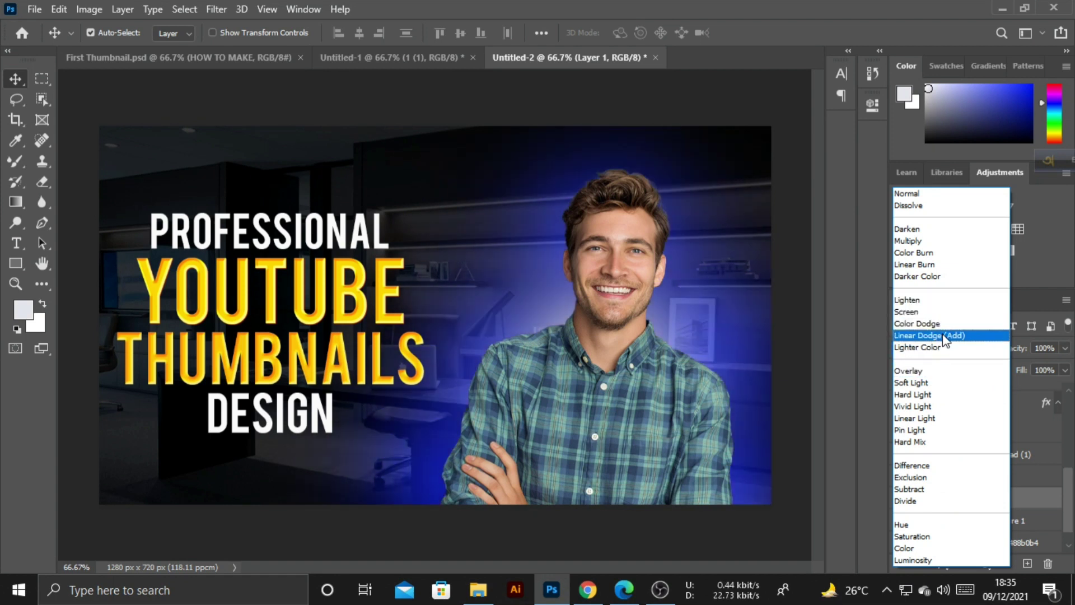
left_click(940, 300)
Step: Set the blend mode of the white glow layer, Layer 2, to Lighten and deselect the layers
left_click(982, 481)
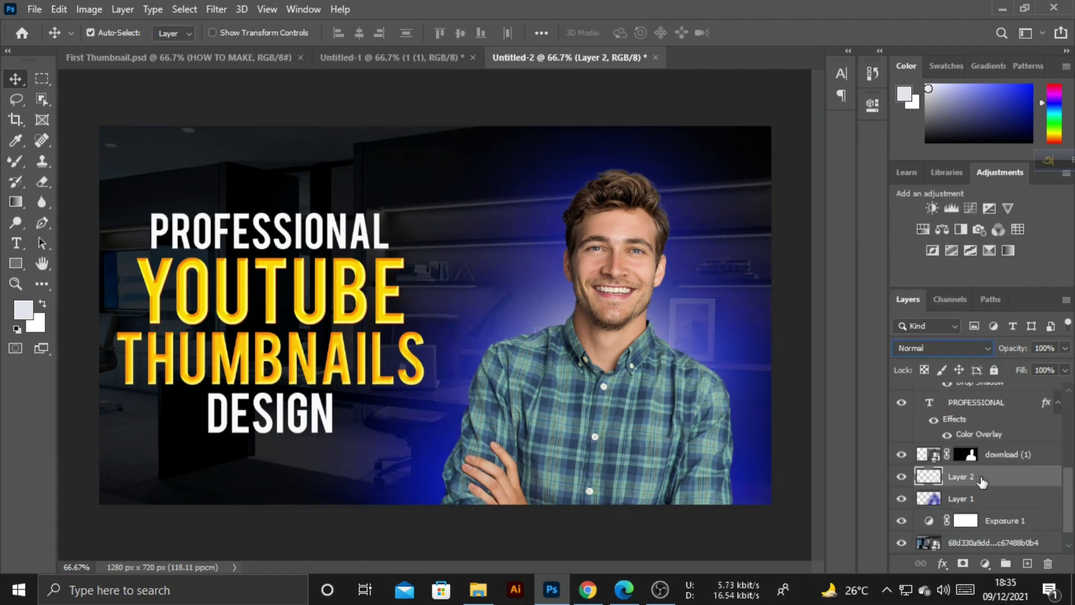
left_click(992, 500)
left_click(994, 483)
left_click(952, 348)
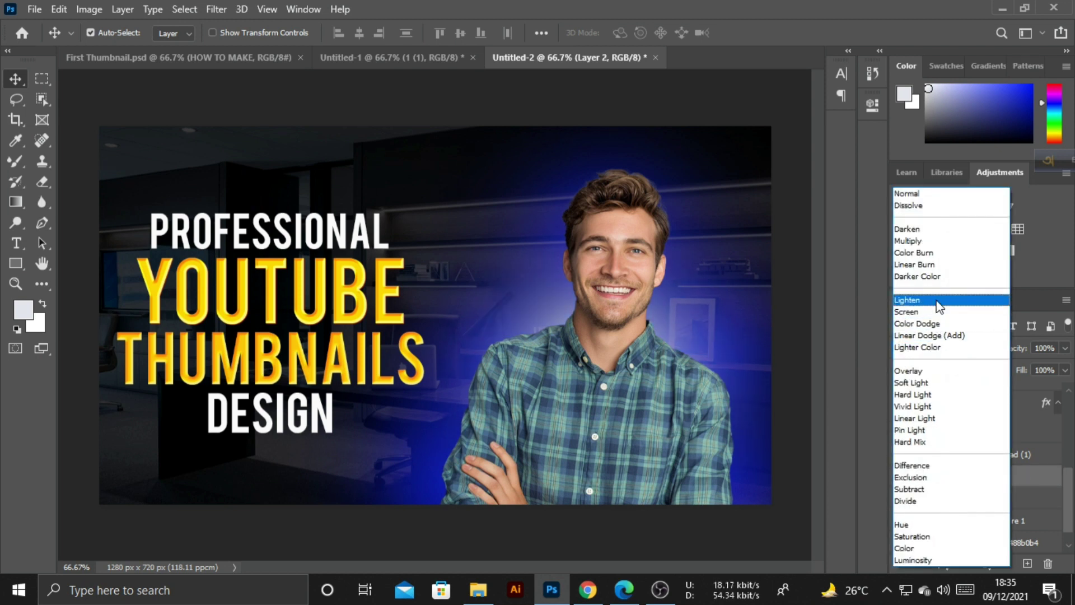
left_click(939, 300)
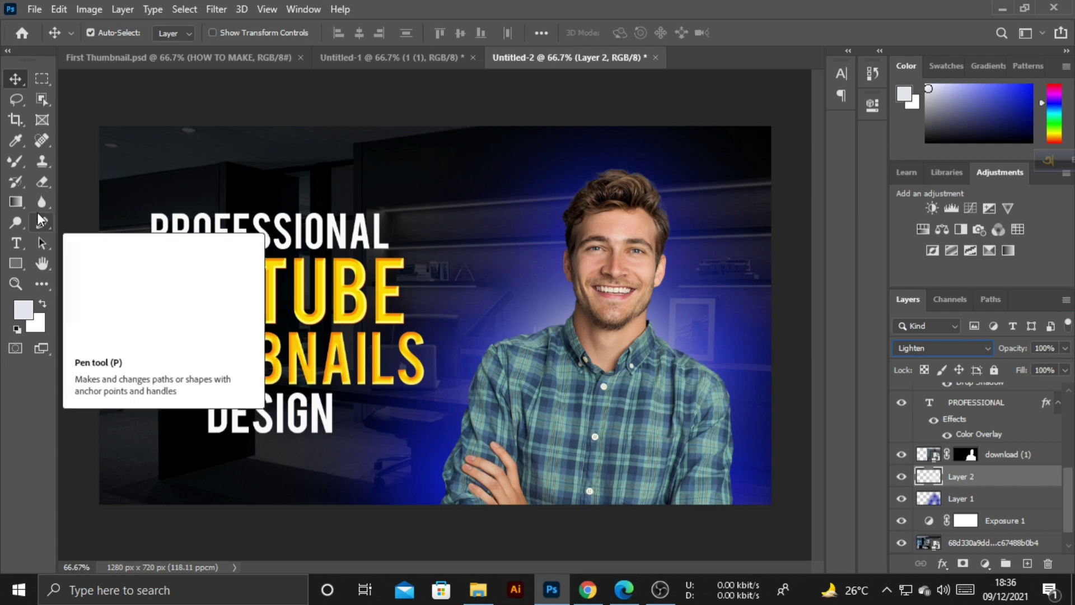
left_click(253, 94)
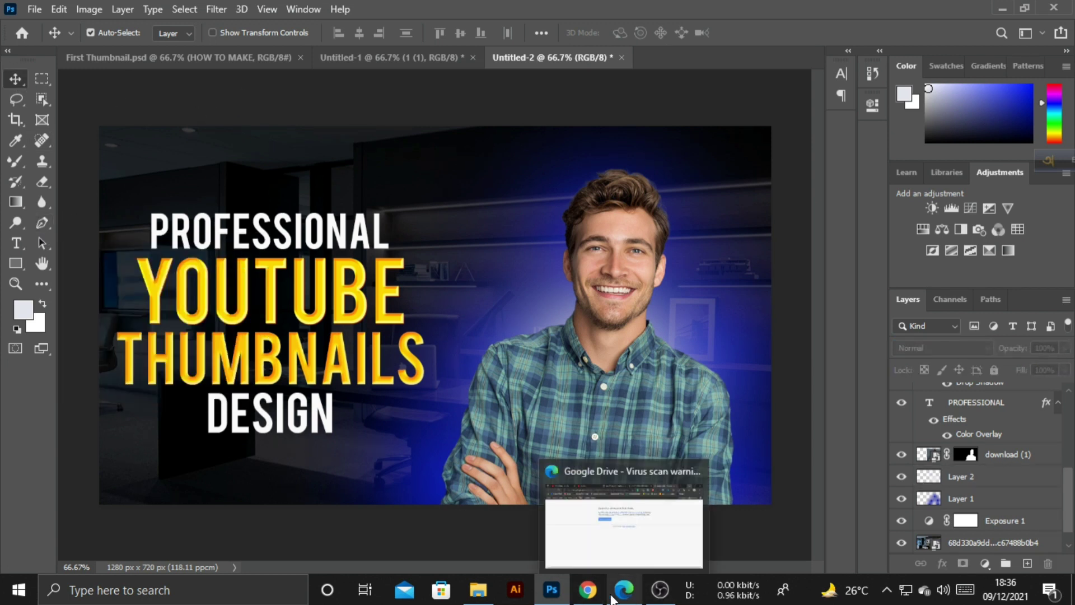
left_click(477, 597)
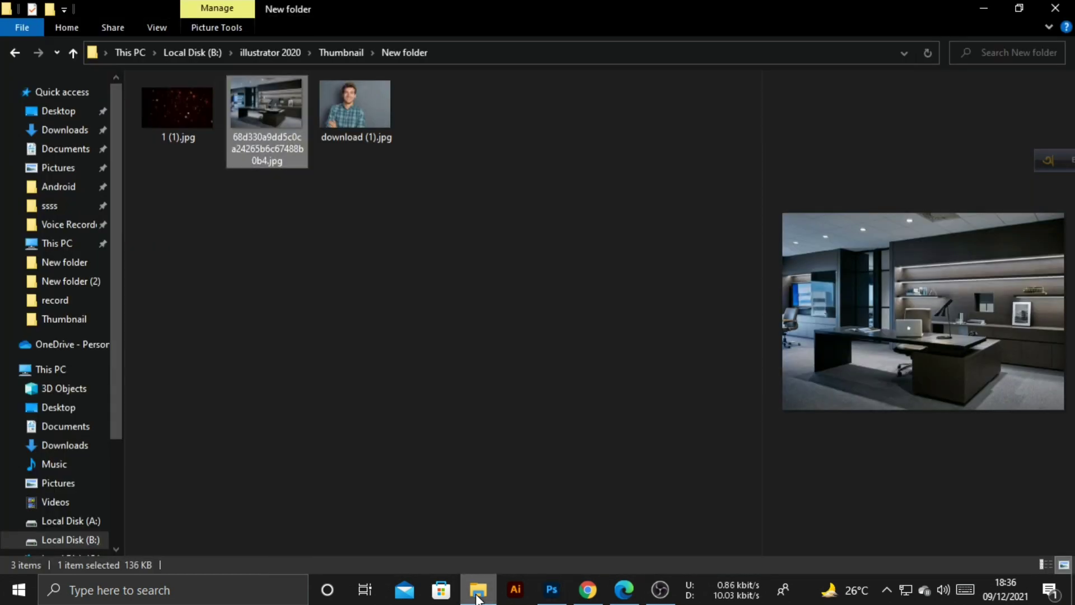
left_click_drag(185, 126, 518, 420)
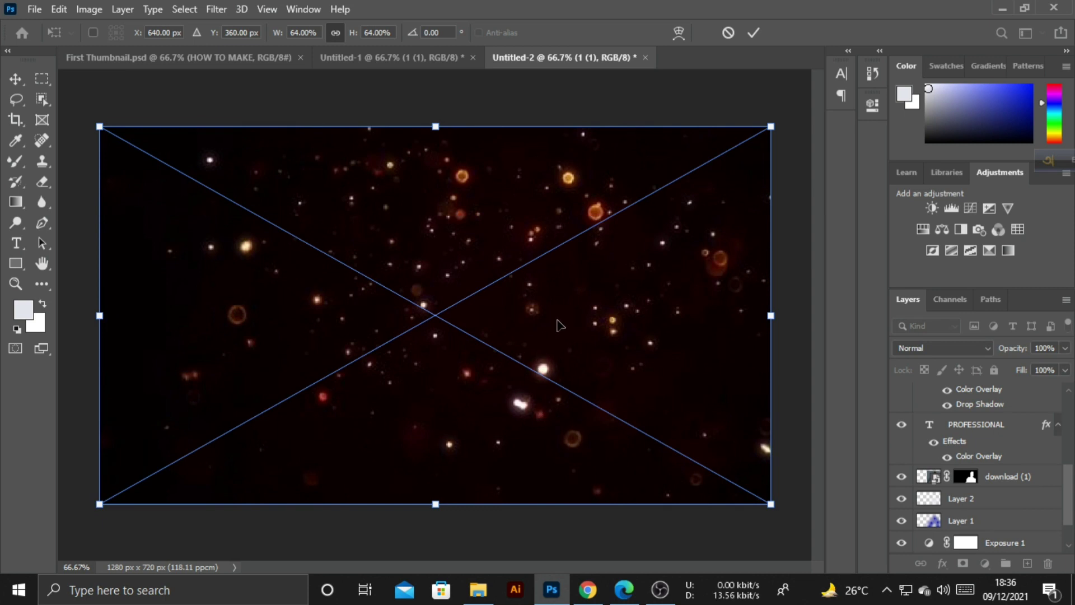
key("Escape")
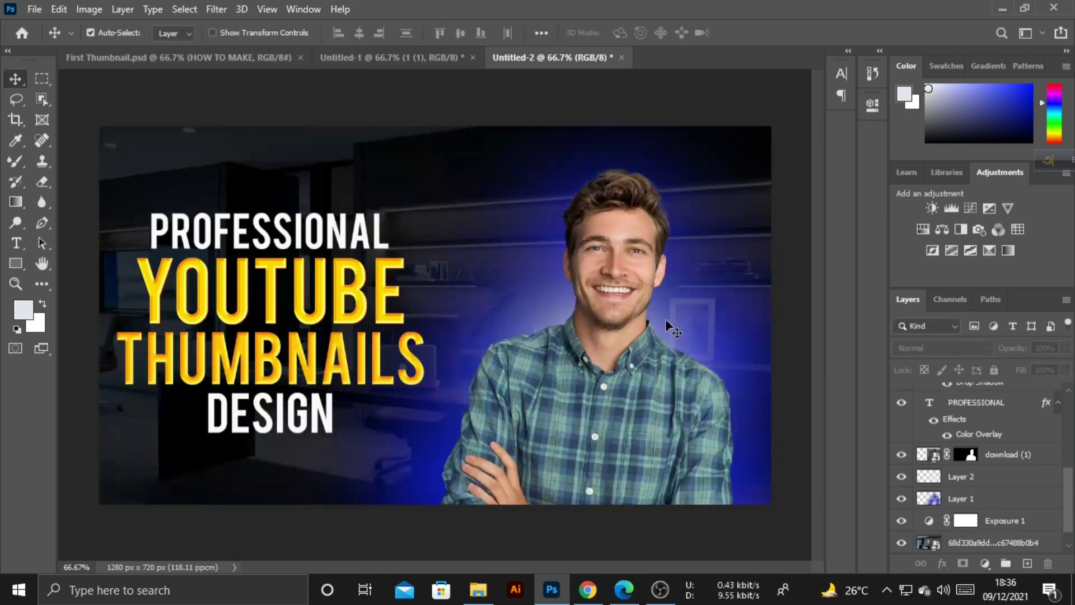
Step: Add a Hue/Saturation adjustment above the blue and white glow layers with hue +14 and saturation +19
left_click(996, 500)
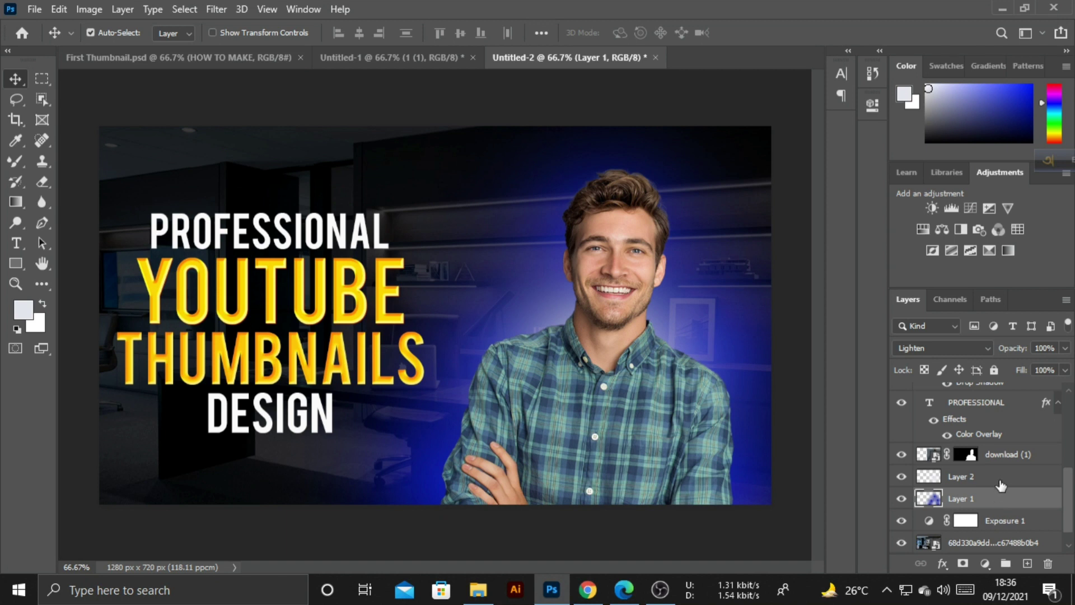
left_click(1002, 479, "shift")
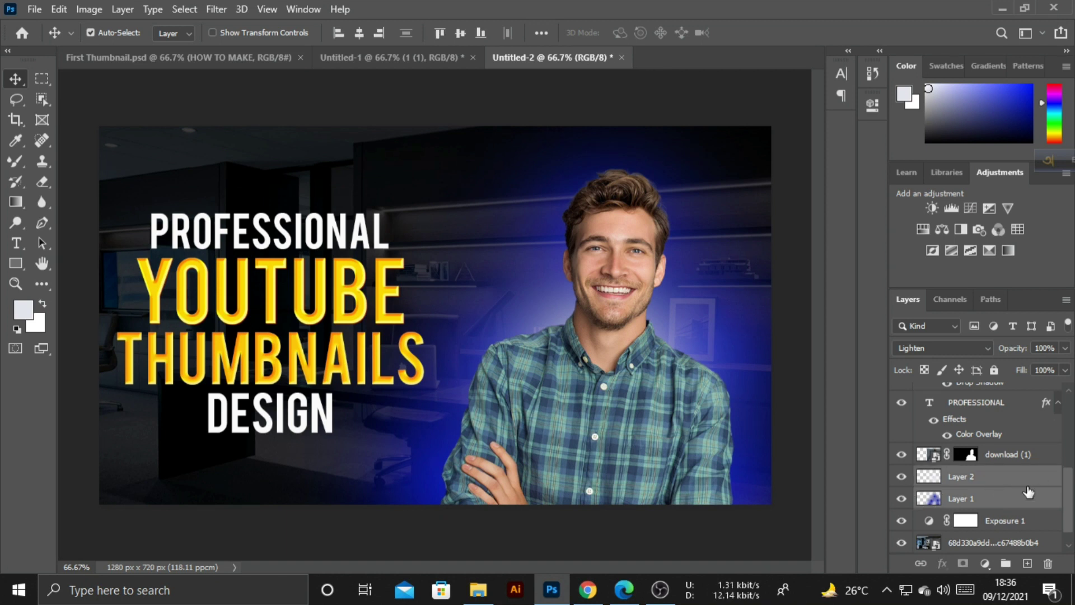
left_click(985, 563)
left_click(1008, 413)
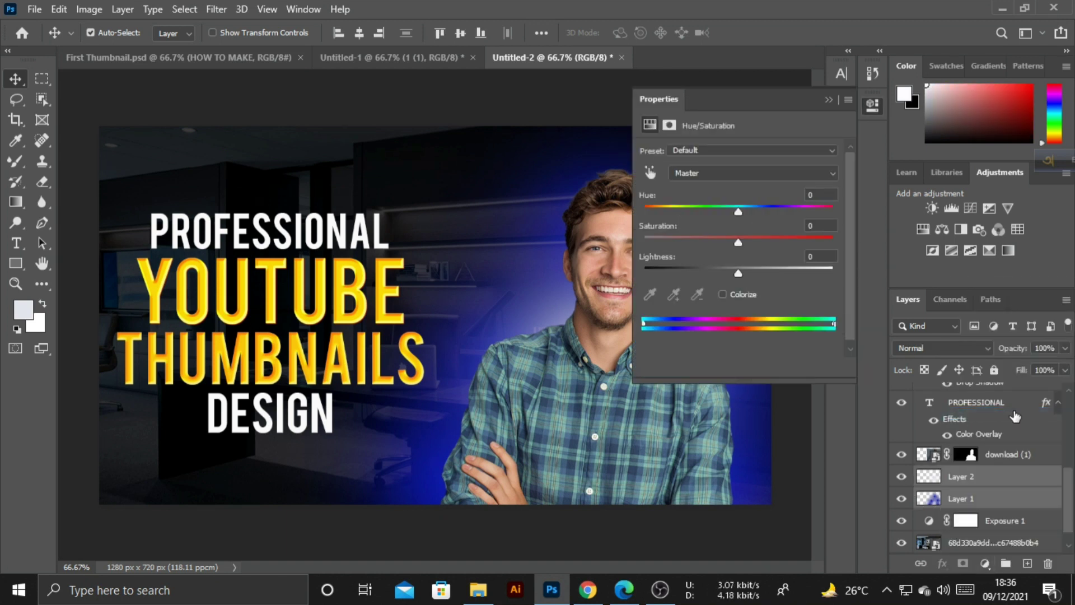
mouse_move(738, 211)
left_mouse_down()
mouse_move(726, 209)
mouse_move(741, 213)
left_mouse_up()
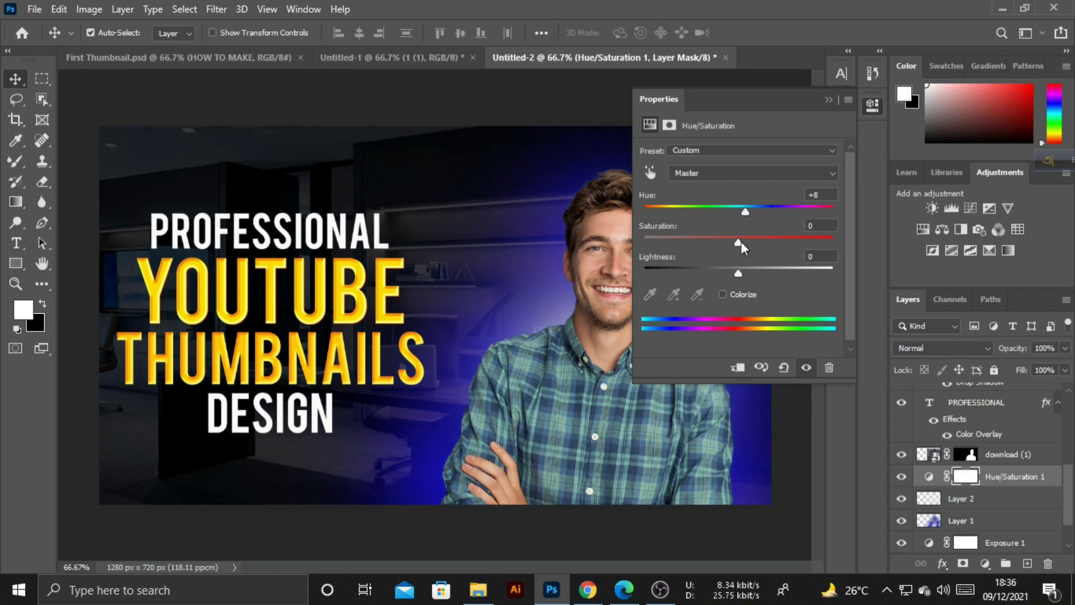
left_click_drag(739, 244, 756, 214)
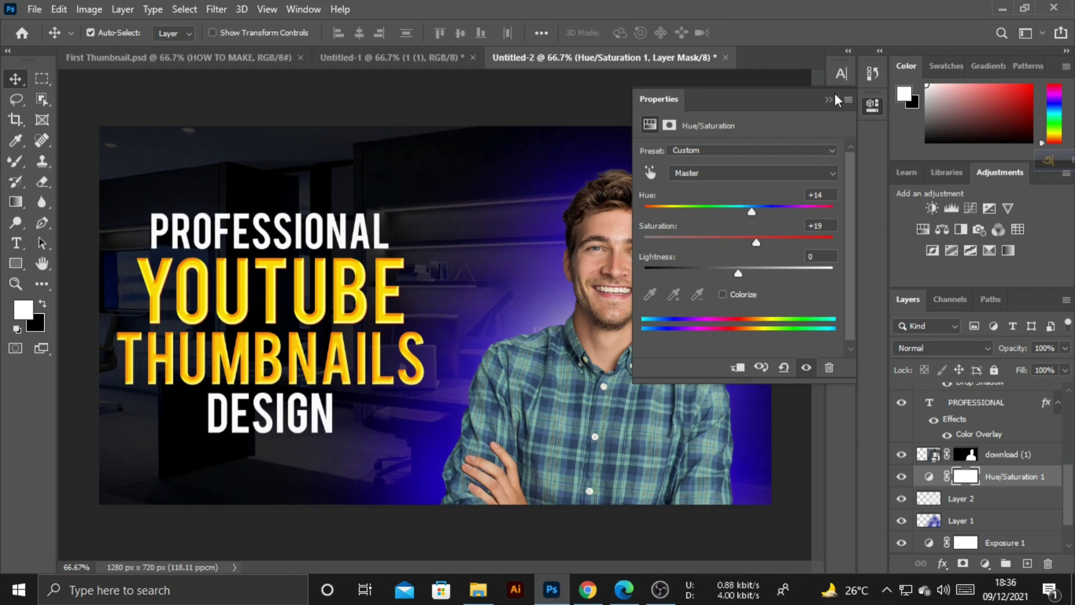
left_click(834, 98)
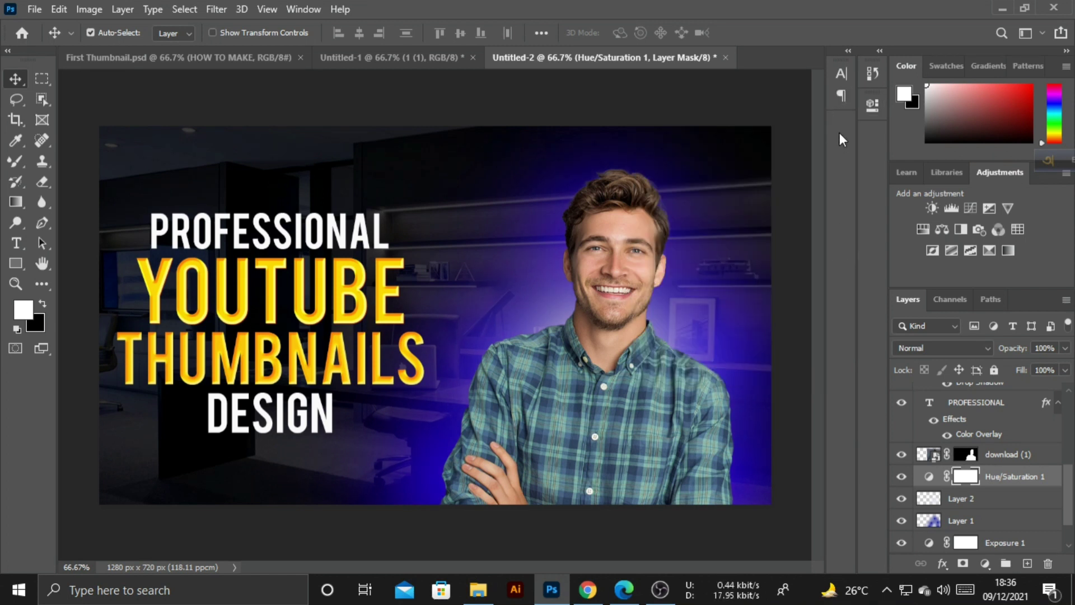
left_click(842, 98)
left_click(840, 96)
Step: Place the sparkle image 1 (1).jpg above the Hue/Saturation 1 layer, filling the canvas, with blend mode Screen
left_click(1014, 481)
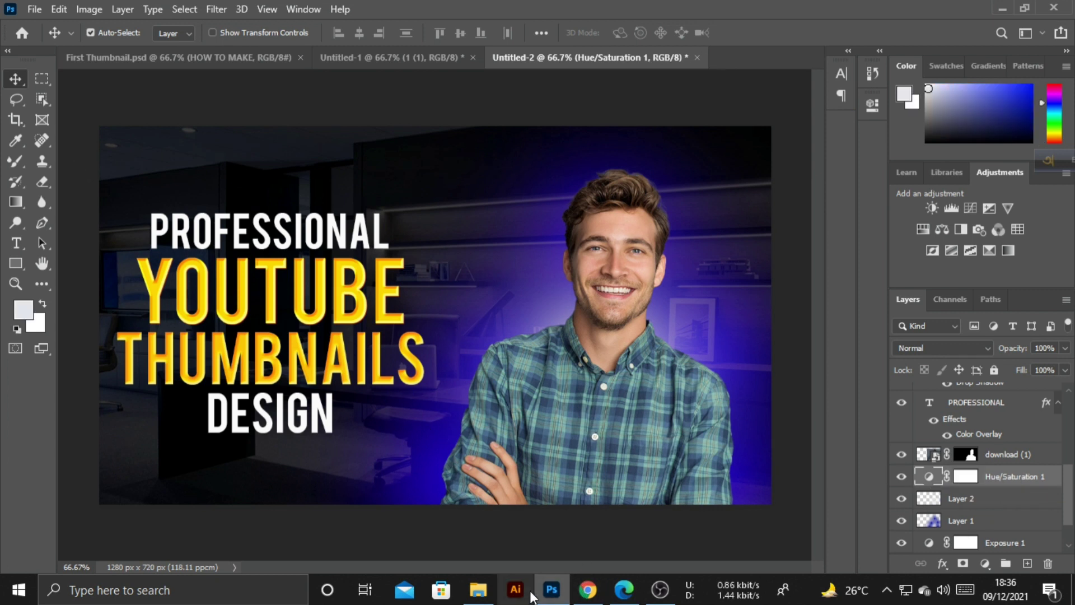
left_click(556, 596)
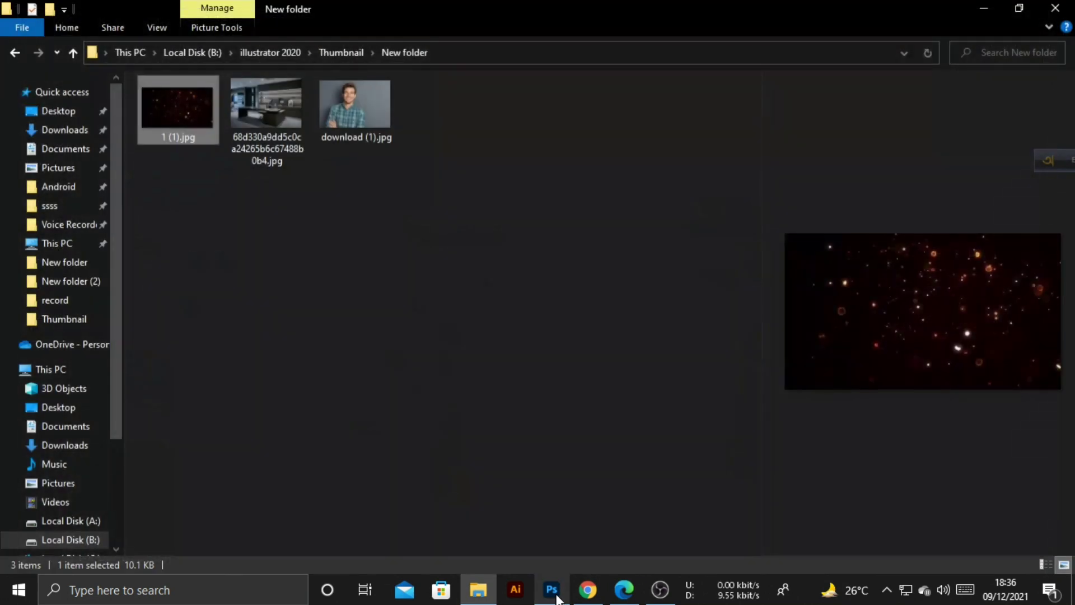
left_click_drag(184, 140, 500, 324)
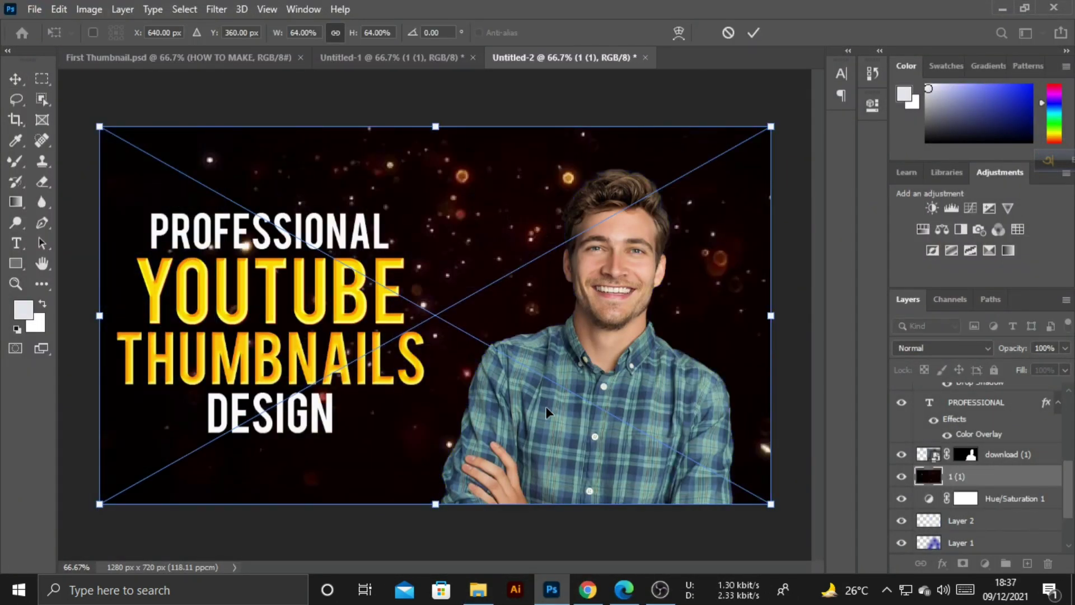
left_click(974, 349)
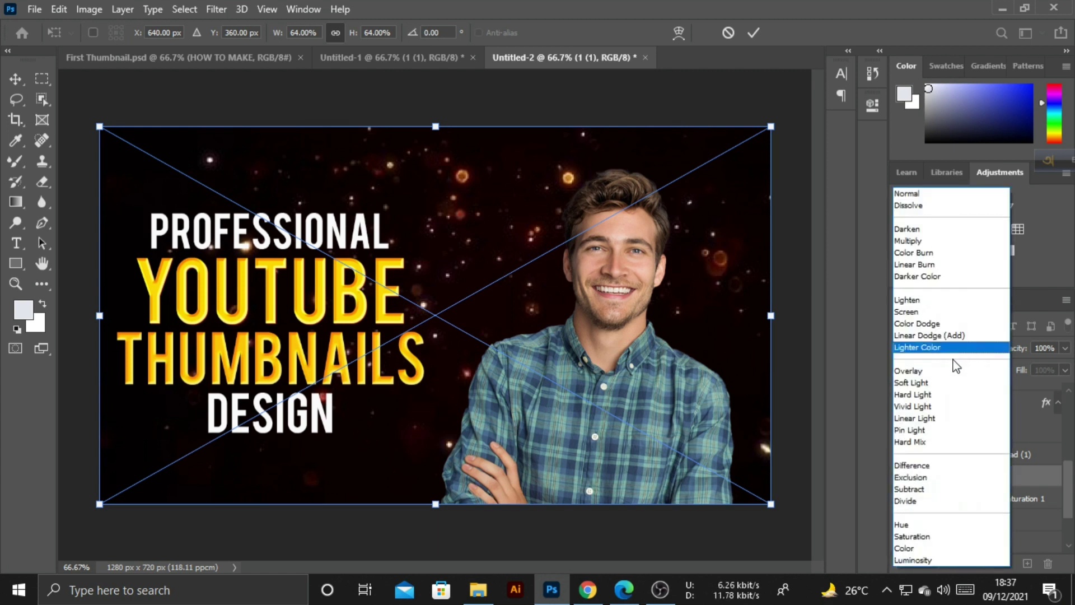
left_click(945, 316)
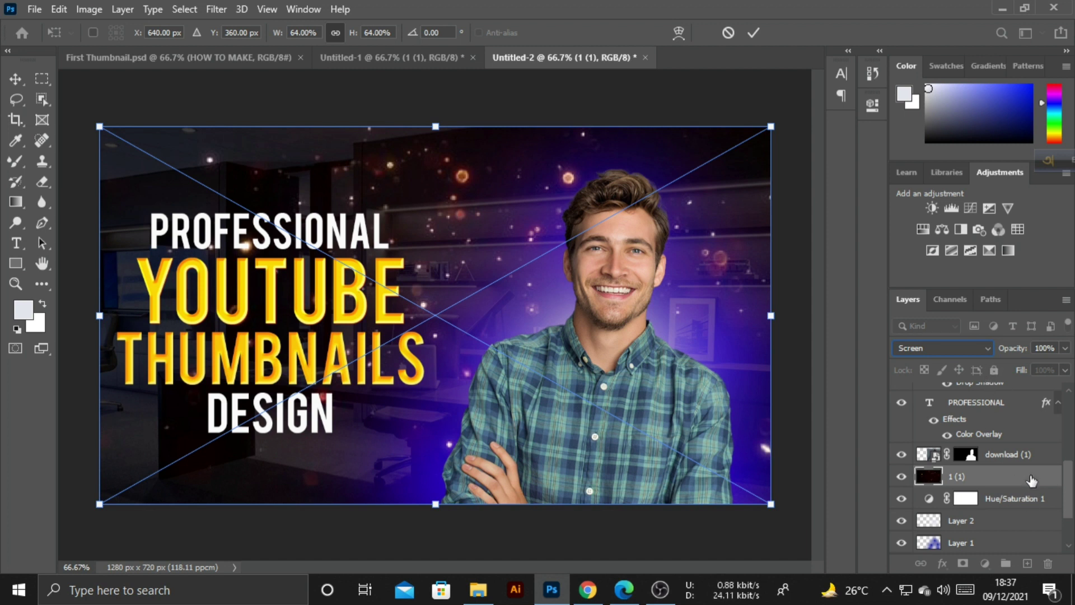
key("Return")
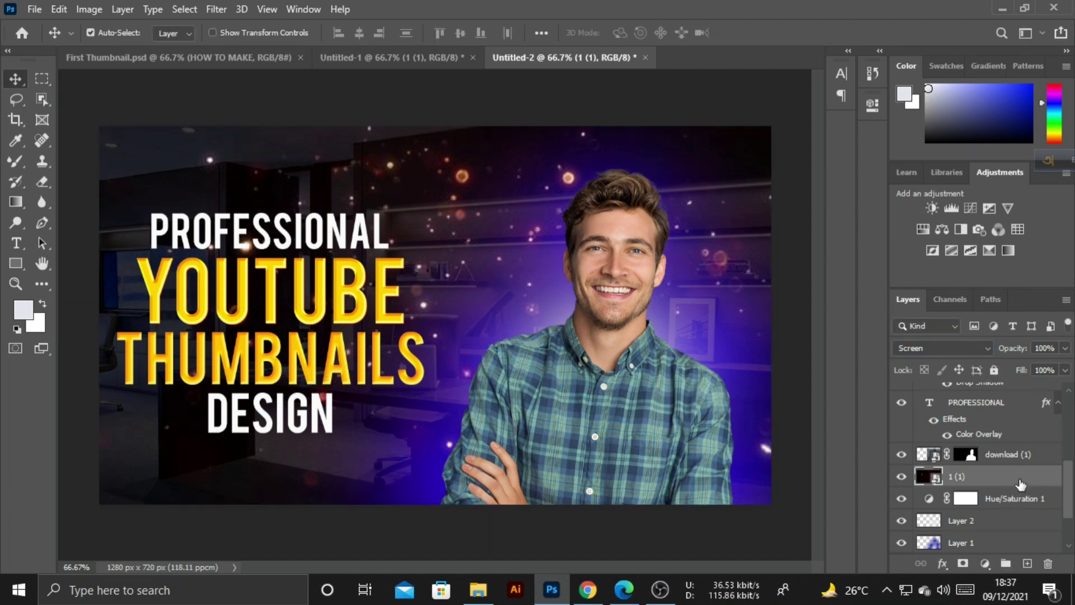
Step: Add a second Hue/Saturation adjustment above the sparkle layer with hue +8
left_click(985, 564)
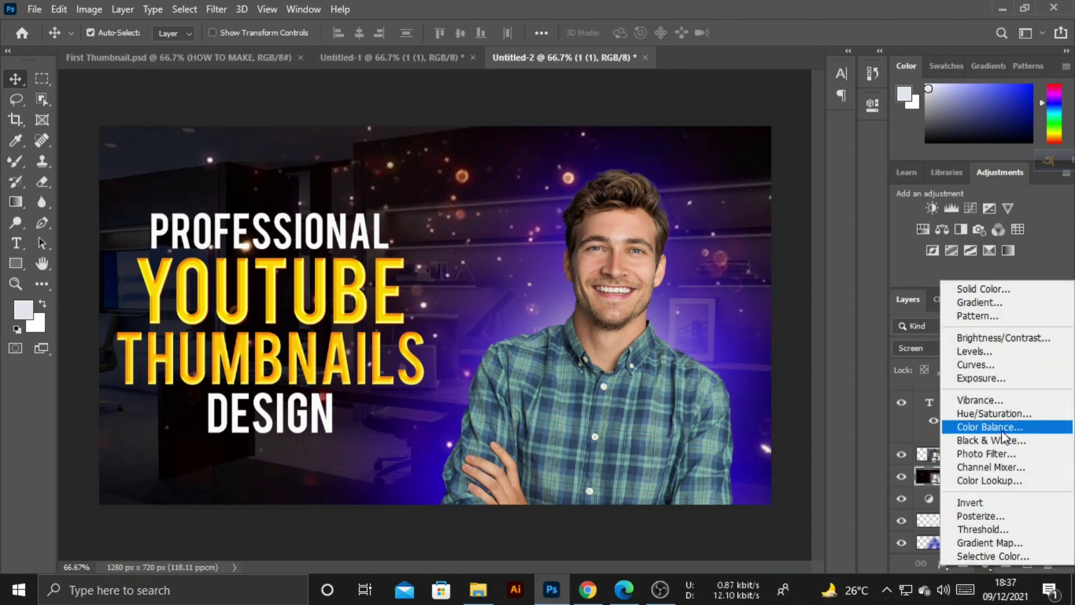
left_click(1009, 414)
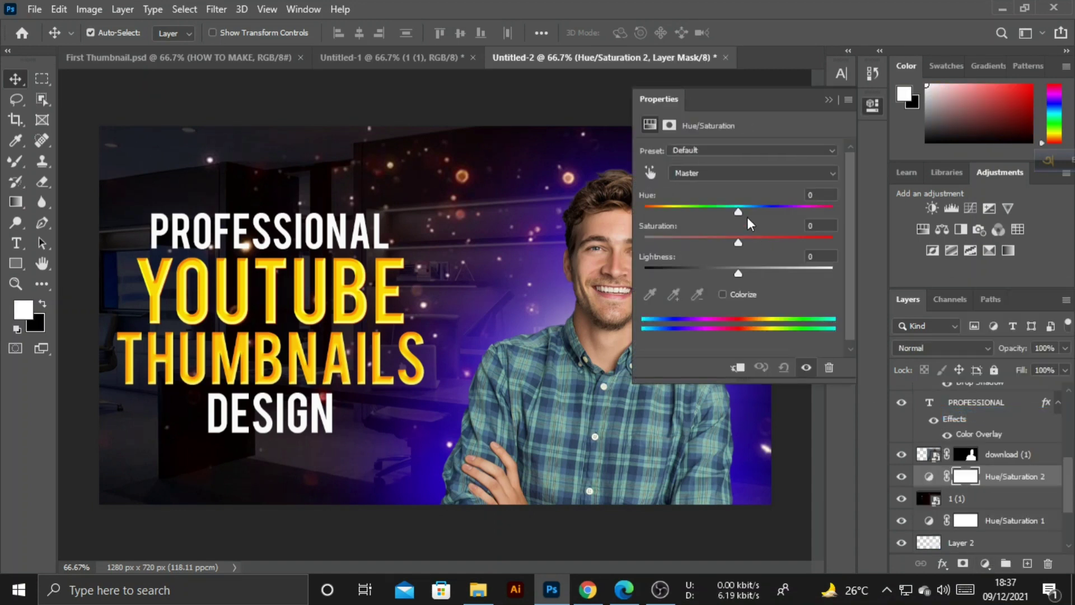
mouse_move(738, 210)
left_mouse_down()
mouse_move(712, 208)
mouse_move(756, 219)
mouse_move(746, 218)
left_mouse_up()
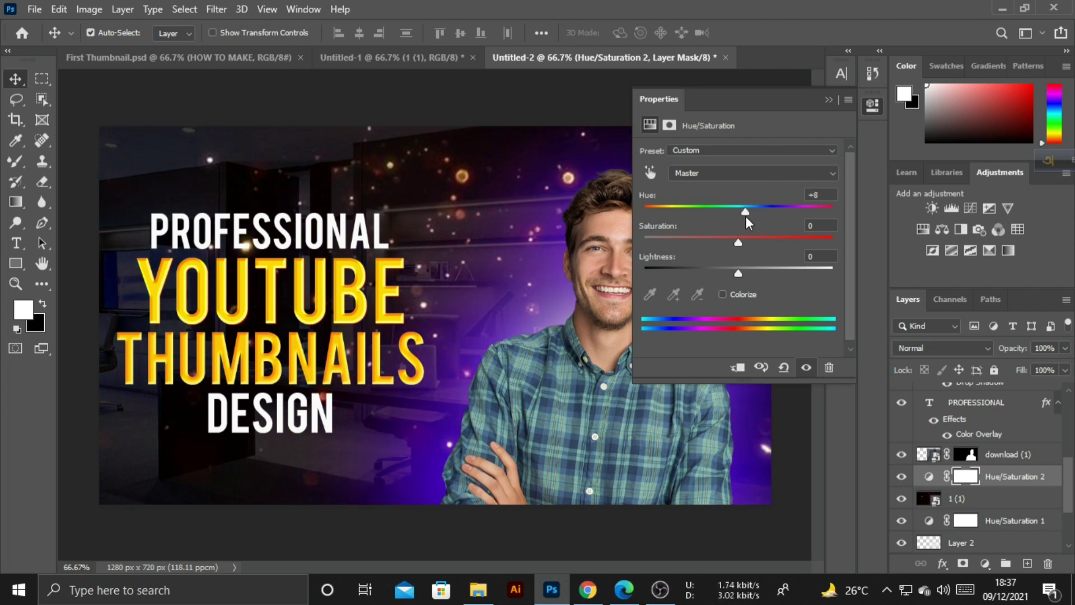
left_click(829, 99)
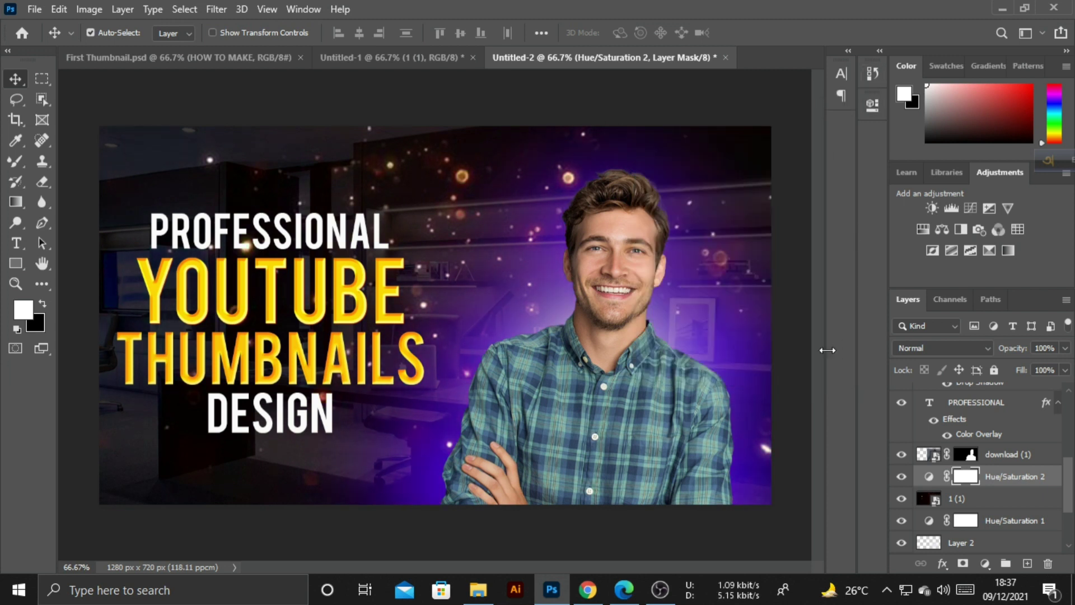
Step: Apply a Gaussian Blur with a radius of about 3 pixels to the sparkle layer, 1 (1)
left_click(1016, 503)
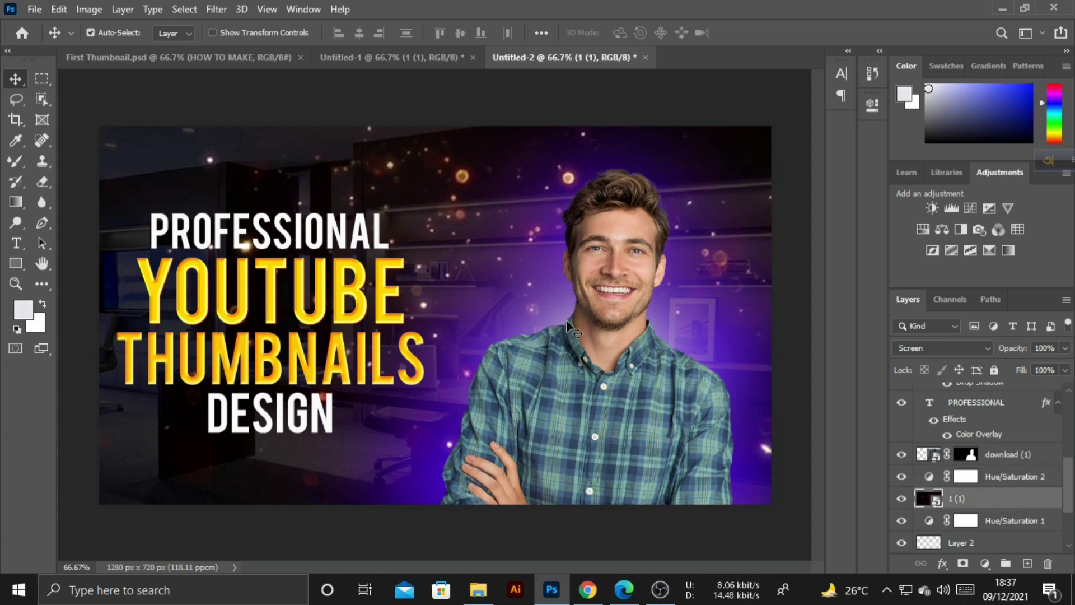
left_click(241, 9)
mouse_move(224, 12)
mouse_move(269, 187)
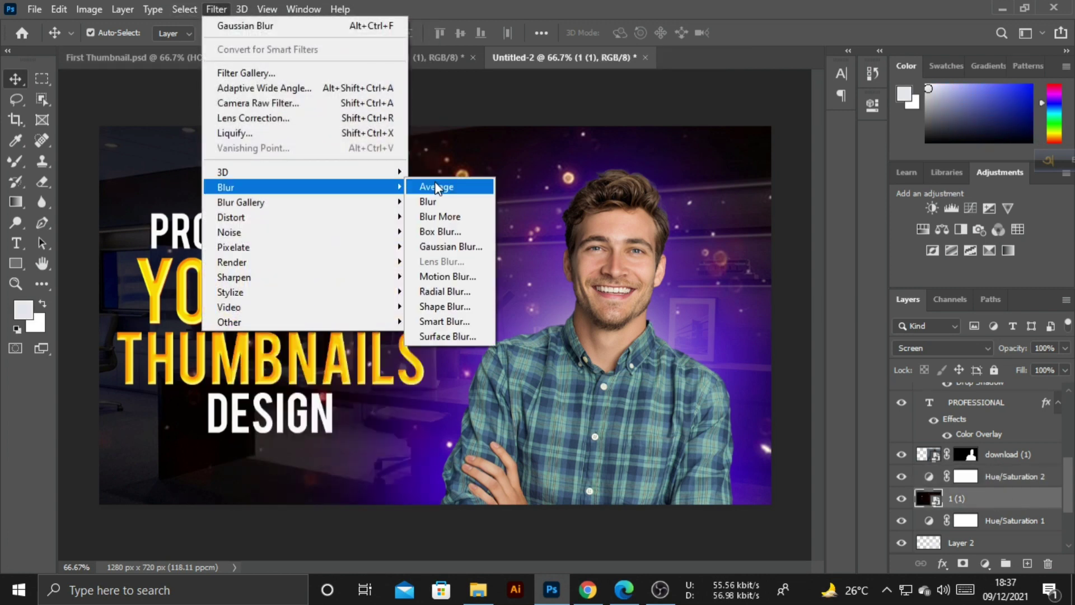
left_click(448, 246)
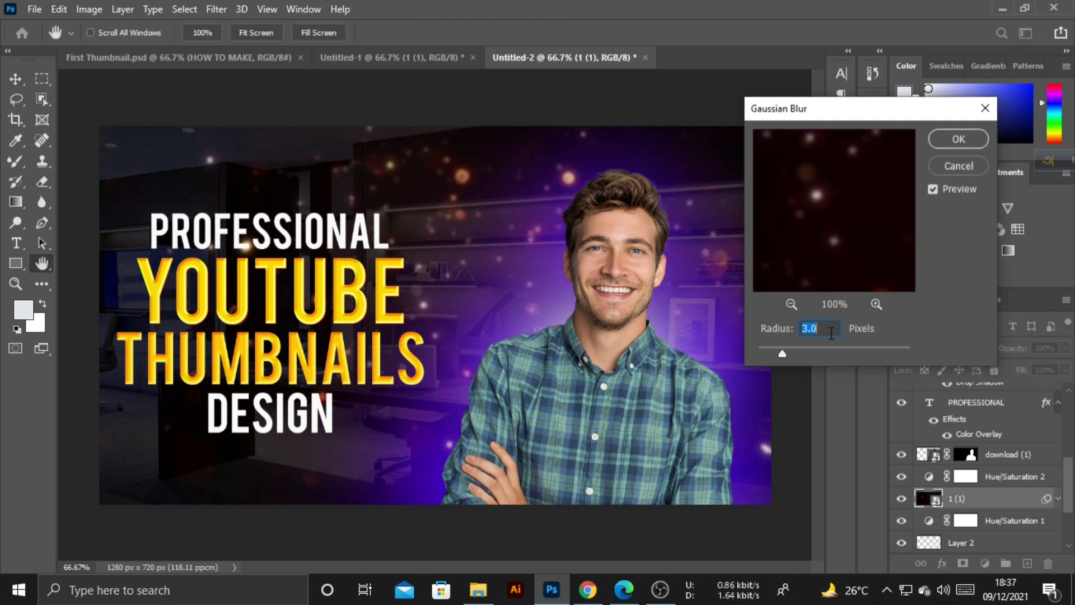
key("Up")
key("Up")
left_click(966, 138)
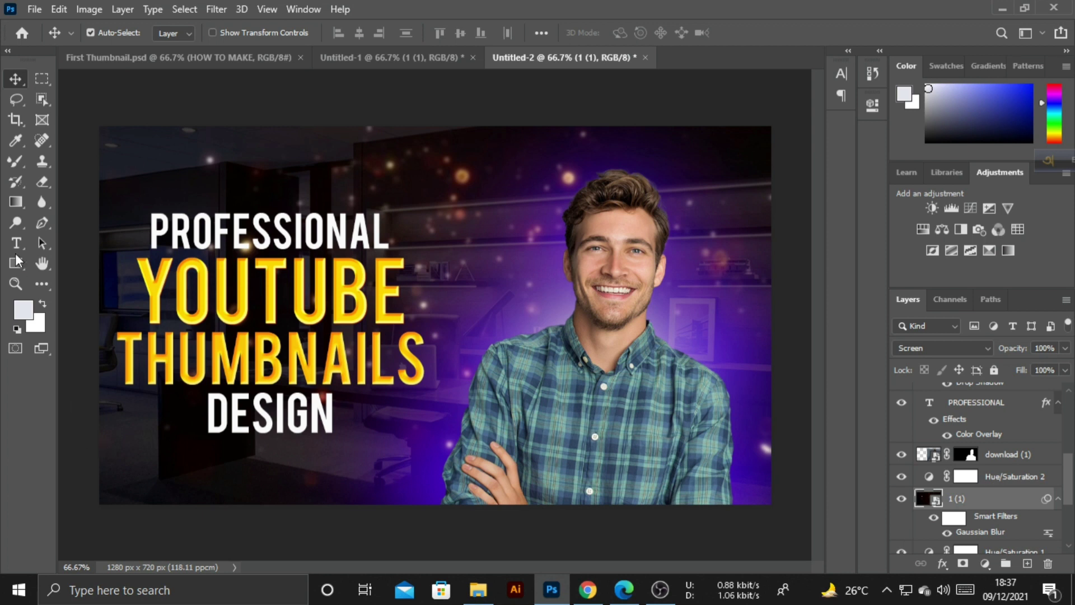
scroll(950, 450, "down", 3)
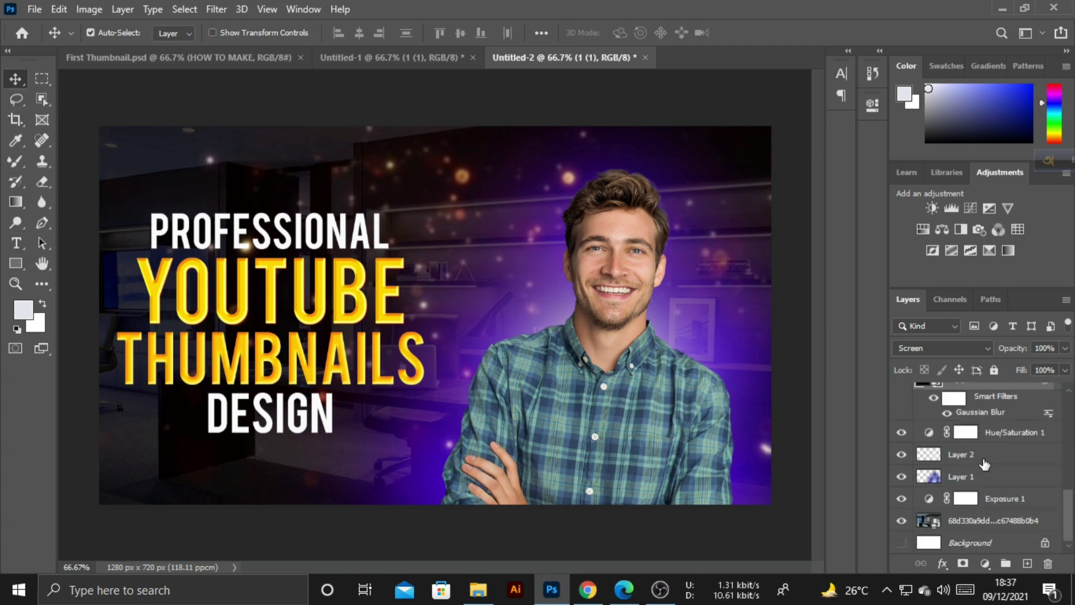
scroll(980, 465, "up", 5)
scroll(981, 467, "down", 6)
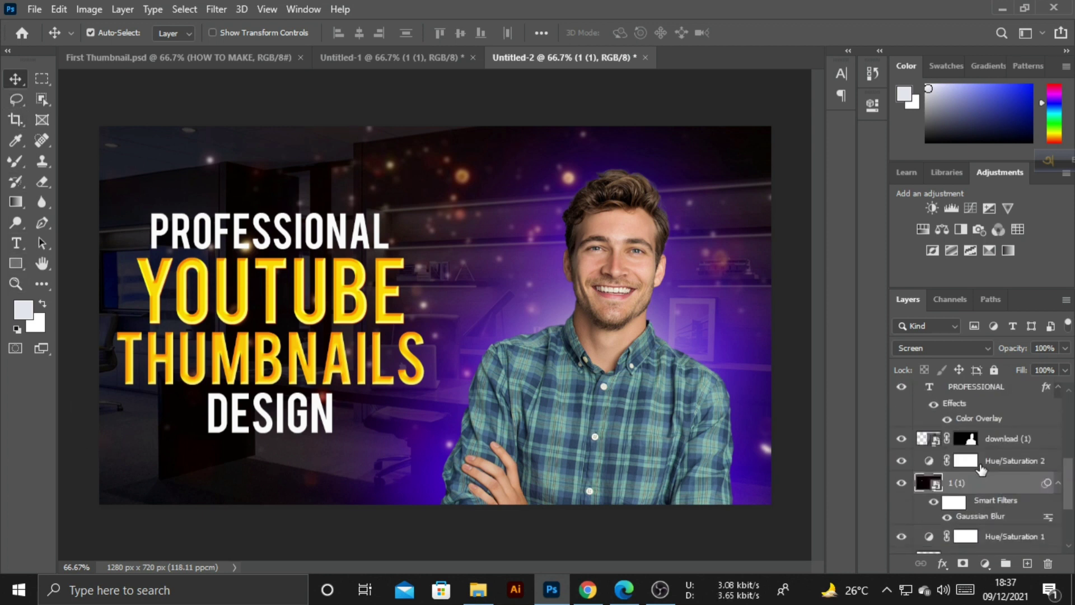